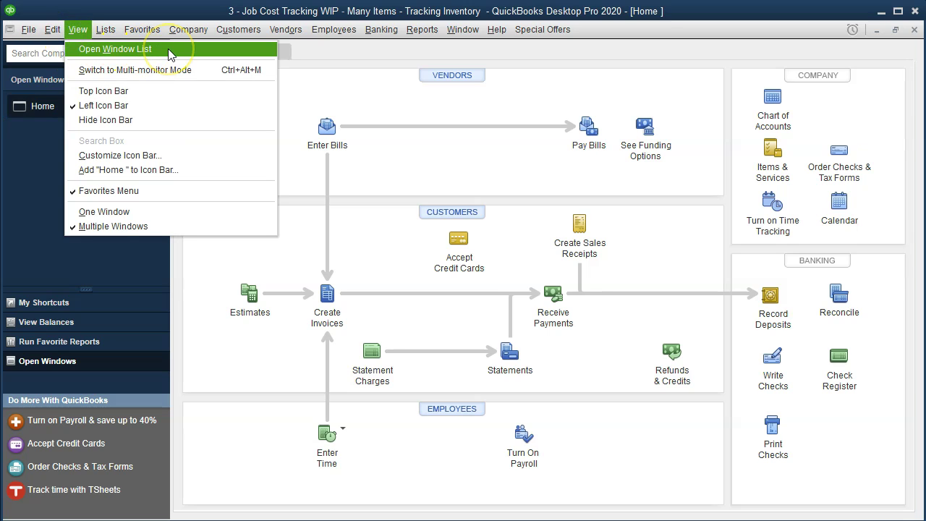
- Show the list of open windows, and switch to the job cost tracking workbook in Excel
left_click(169, 54)
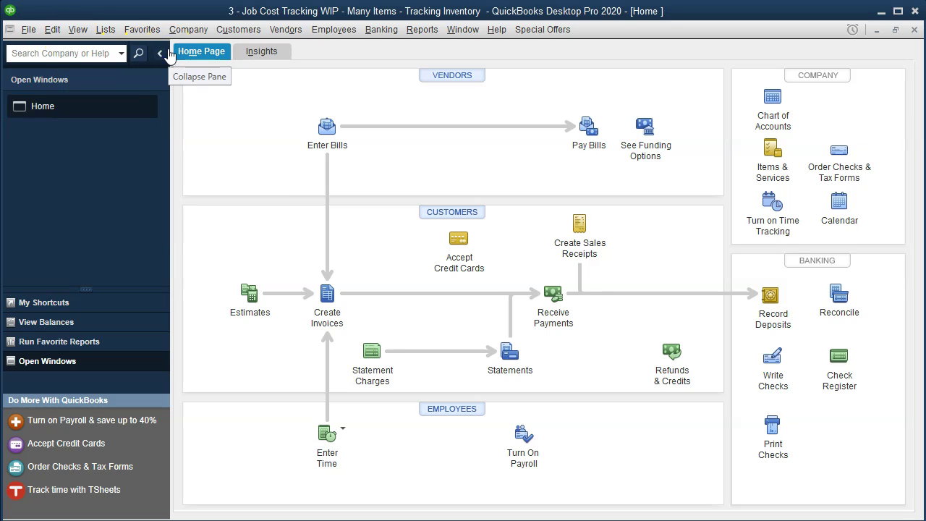
key("alt+Tab")
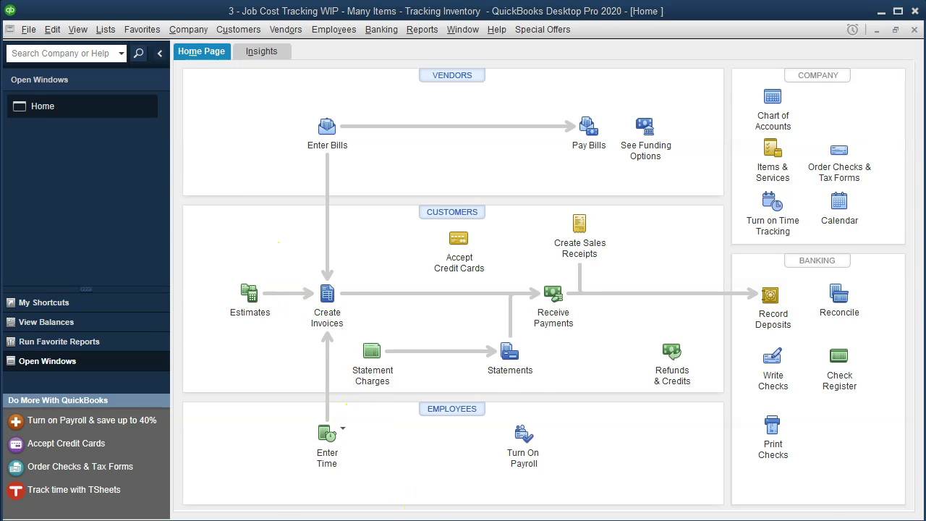
left_click(389, 400)
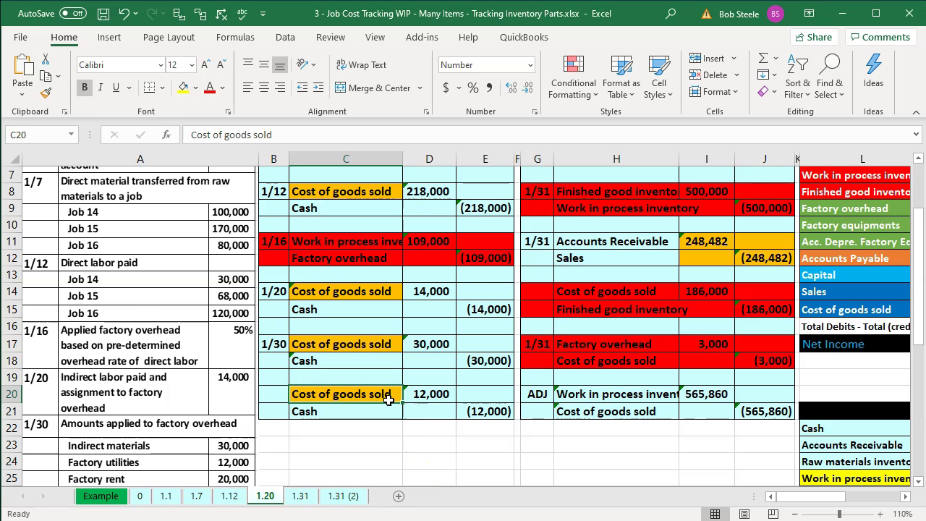
- Fill the date cells B14:B21 beside the 1/20 and 1/30 journal entries with the standard green colour
scroll(389, 400, "up", 1)
scroll(389, 400, "up", 1)
scroll(388, 400, "down", 2)
left_click_drag(274, 293, 277, 411)
right_click(277, 411)
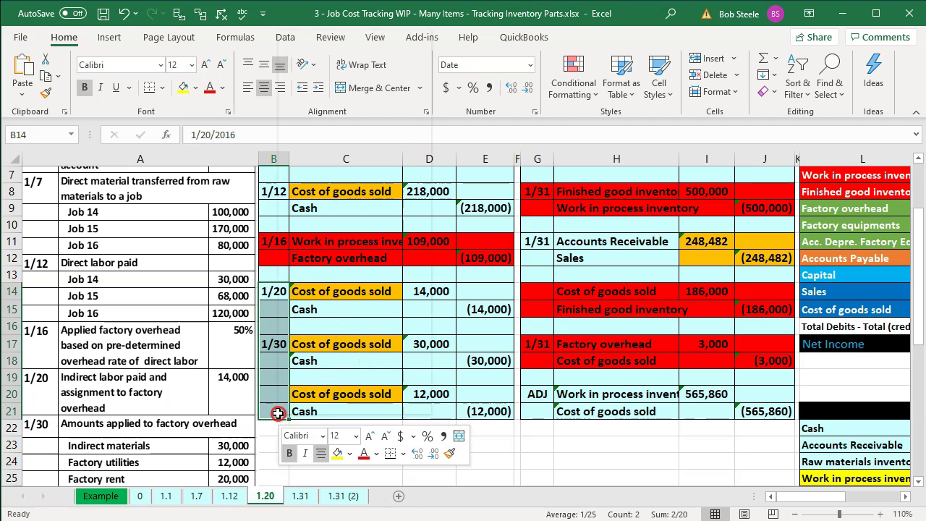
left_click(351, 456)
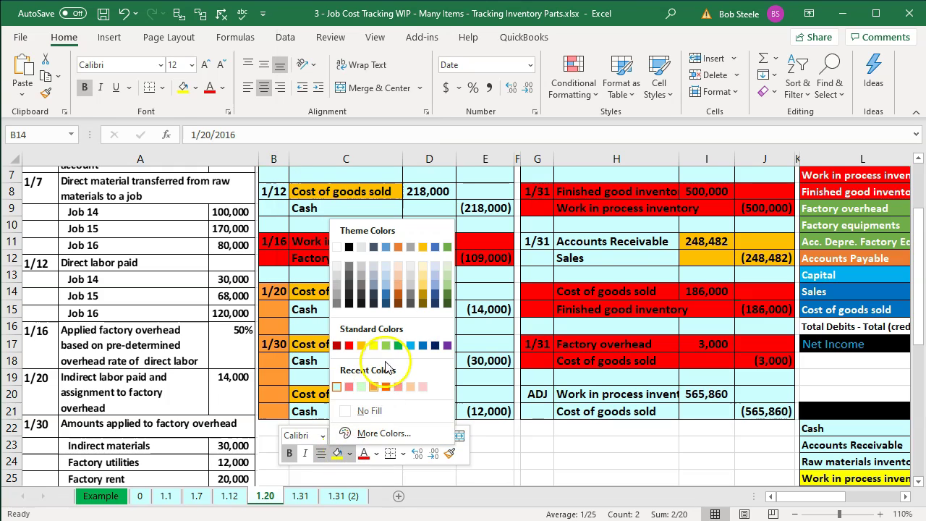
left_click(397, 346)
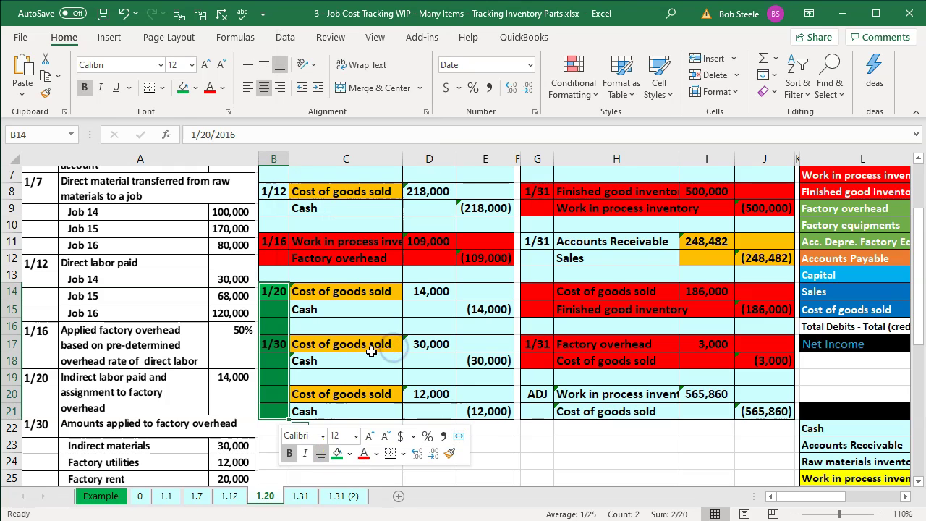
left_click(458, 329)
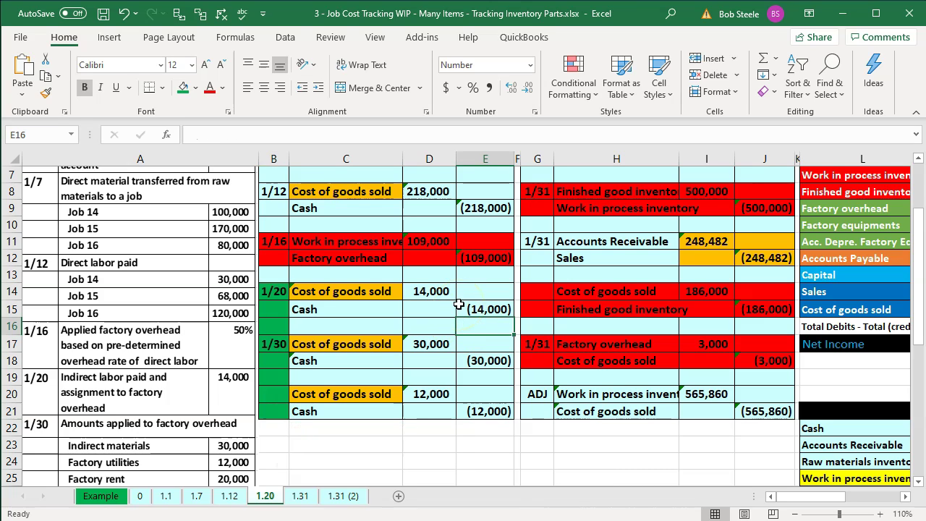
- Review the work in process, finished goods, factory overhead and cost of goods sold accounts in the trial balance
scroll(459, 305, "up", 2)
left_click(691, 259)
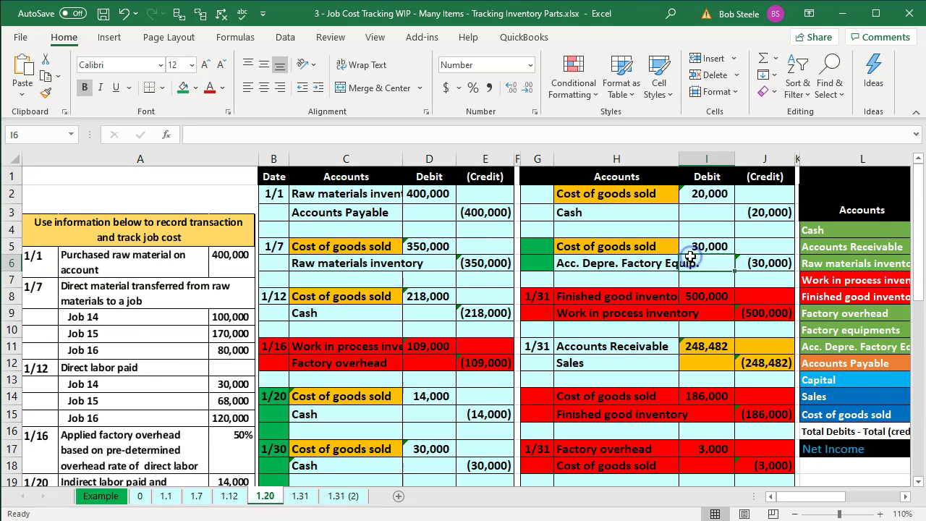
key("Right")
key("Right")
key("Right")
key("Right")
key("Right")
key("Right")
key("Right")
key("Right")
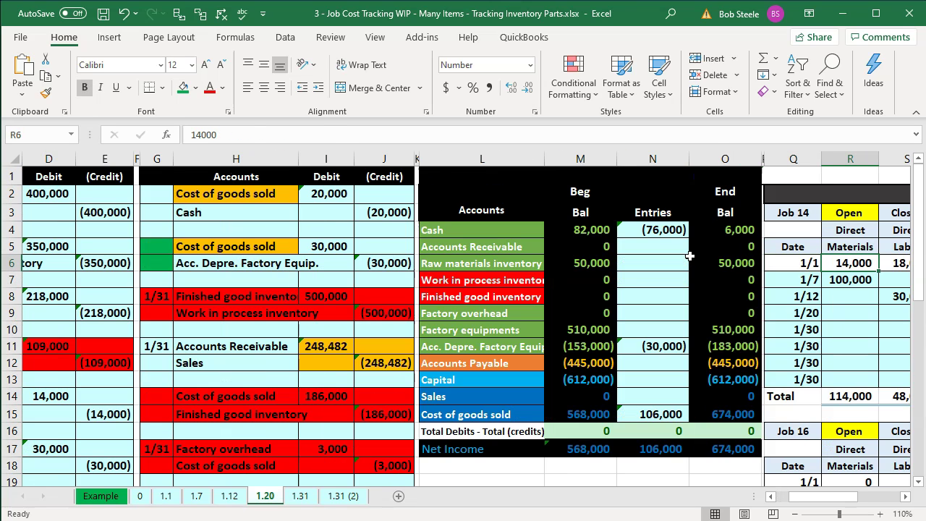
left_click(529, 282)
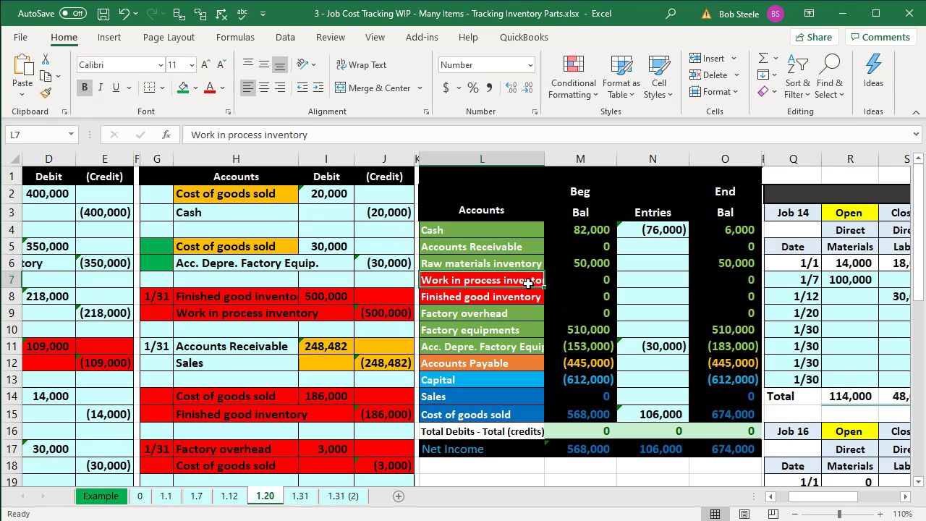
left_click(511, 327)
left_click(487, 308)
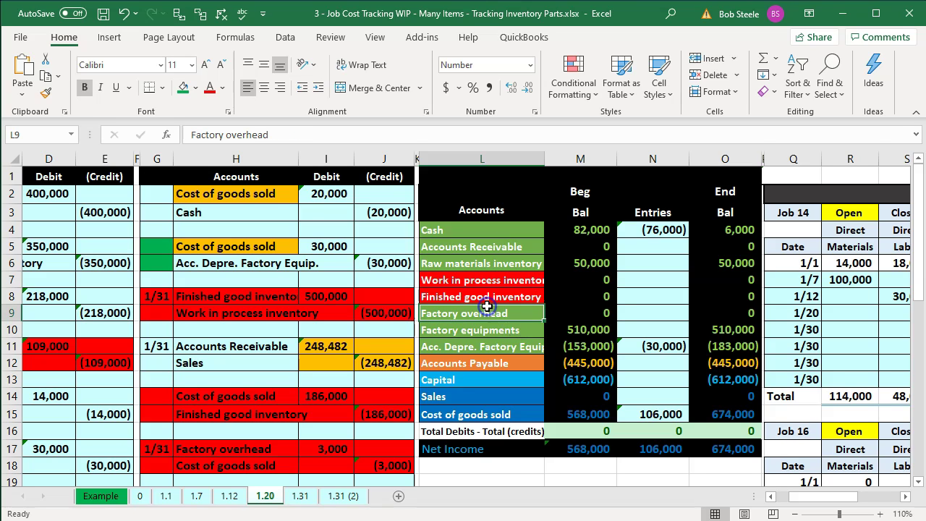
left_click(487, 298)
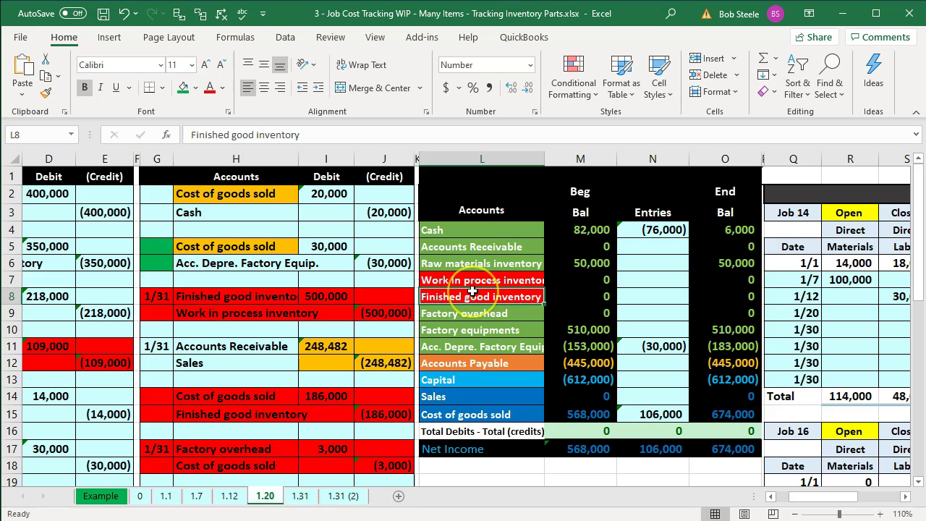
left_click_drag(467, 282, 469, 297)
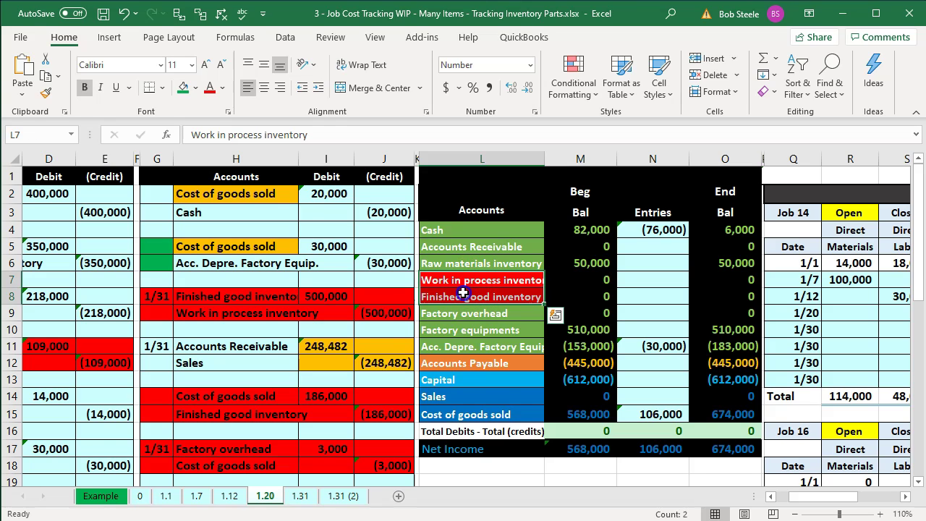
left_click(482, 412)
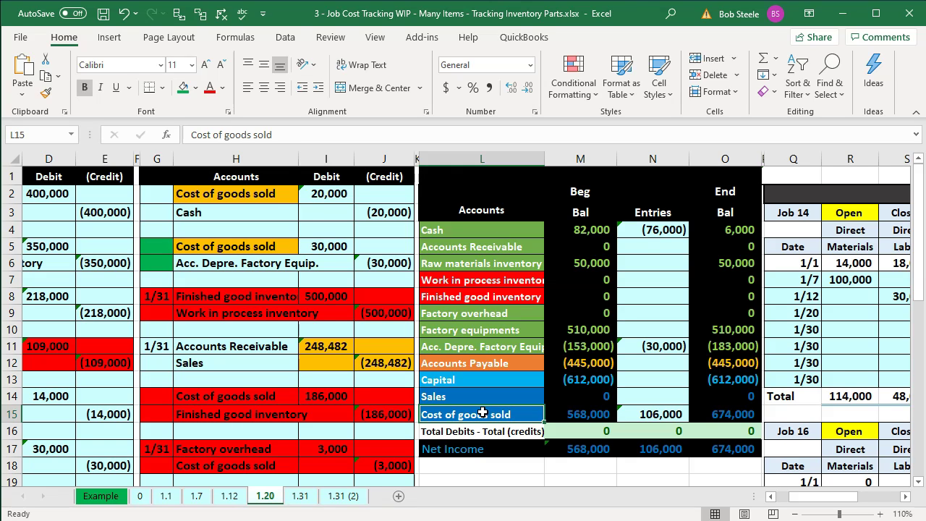
key("Right")
key("Right")
key("Right")
key("Right")
key("Right")
key("Right")
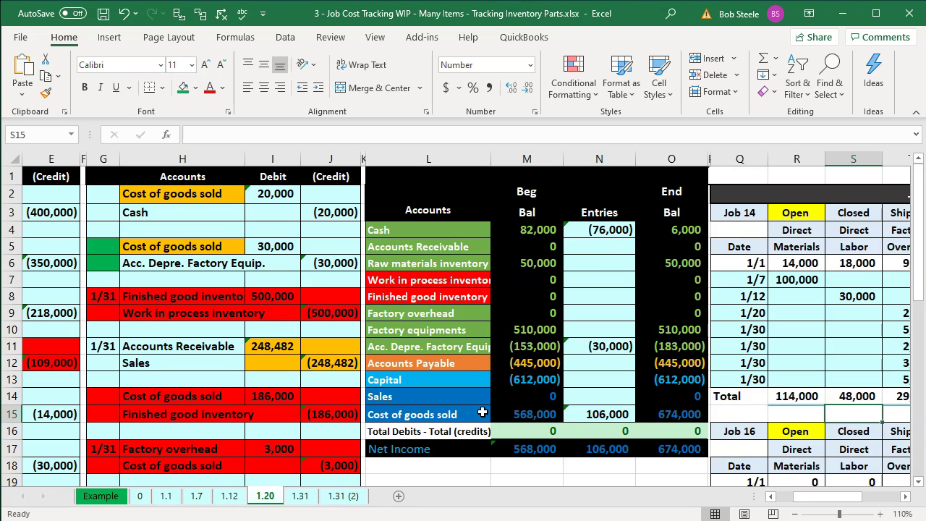
left_click(482, 412)
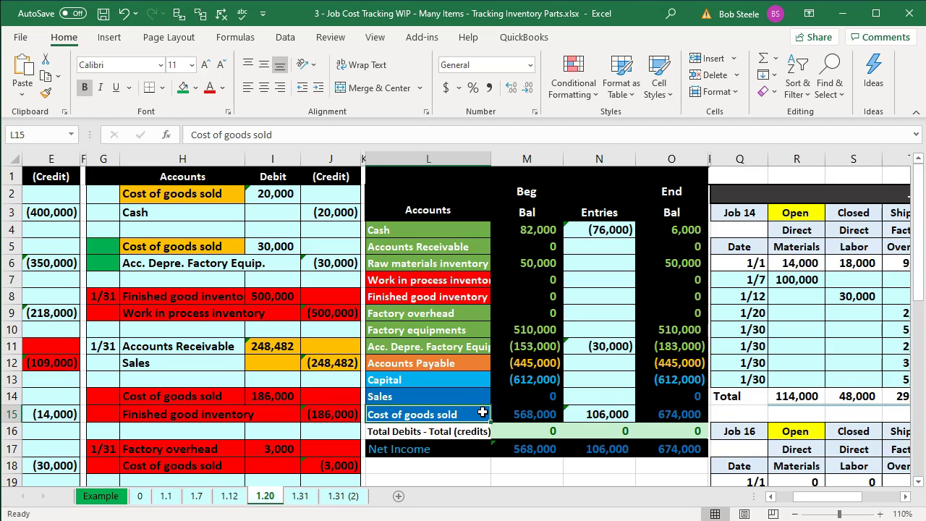
- Check the debit and credit of the 1/20 indirect labor entry against the transaction information
key("ctrl+Left")
key("ctrl+Left")
key("ctrl+Left")
key("ctrl+Left")
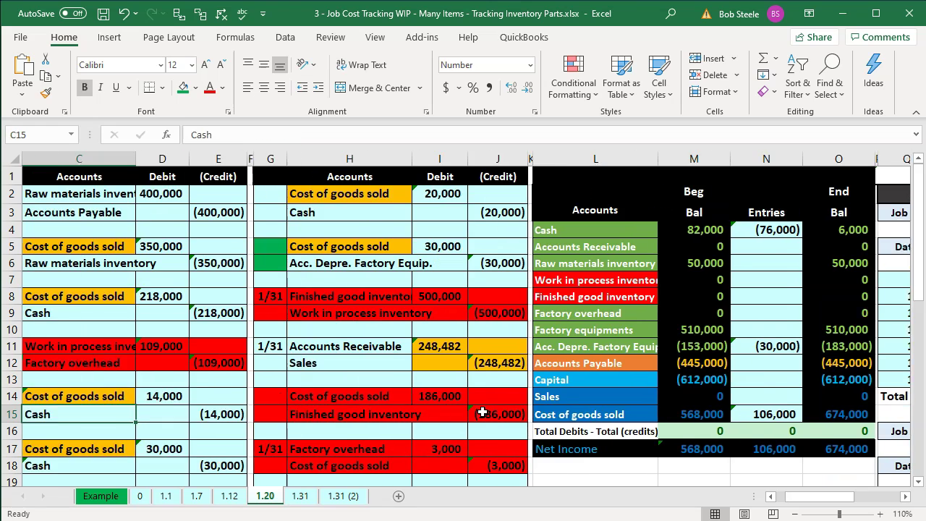
key("ctrl+Left")
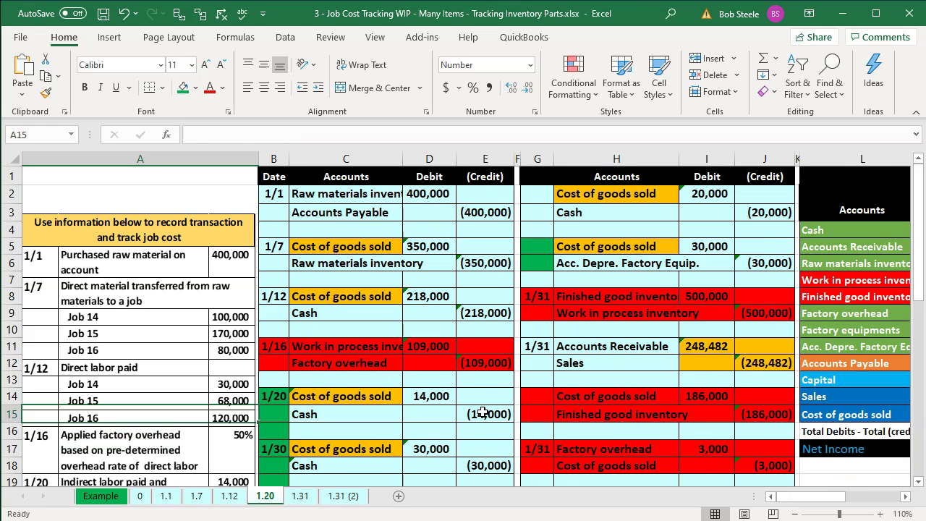
left_click(432, 381)
scroll(433, 382, "down", 2)
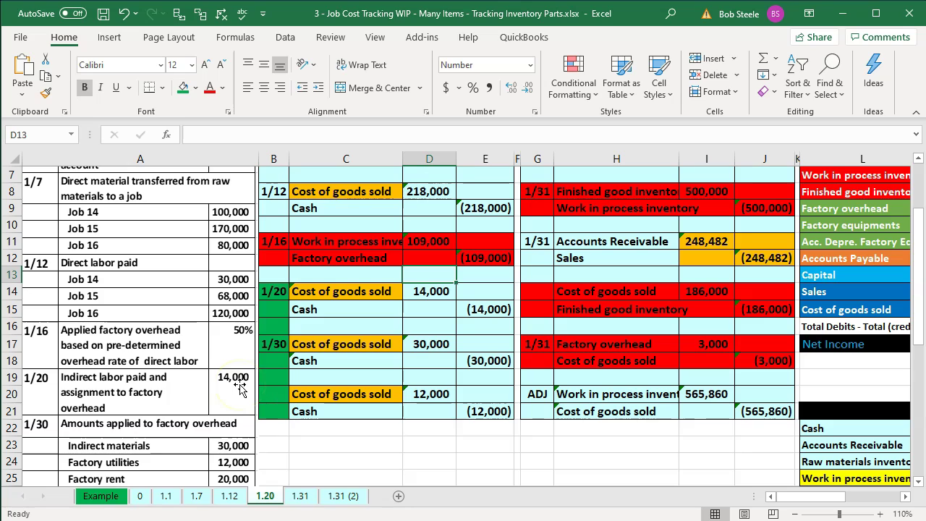
left_click(422, 296)
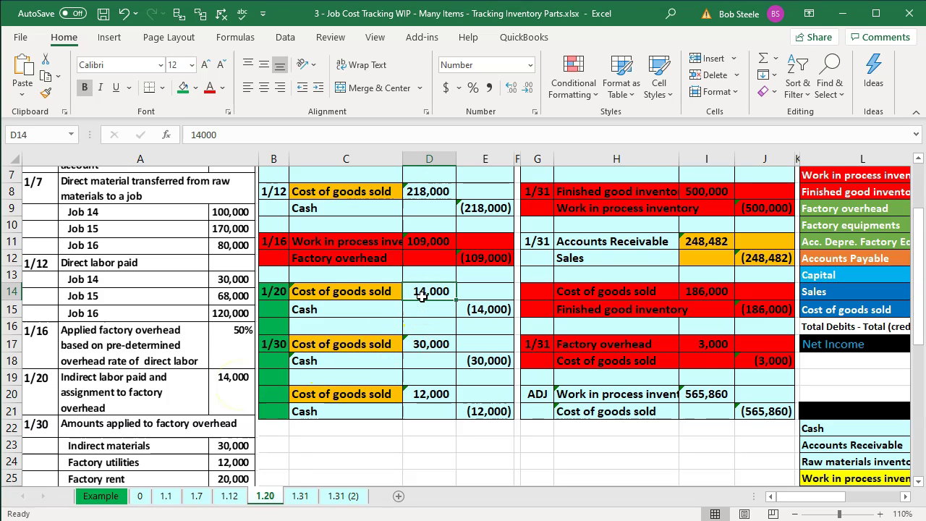
key("Down")
key("Right")
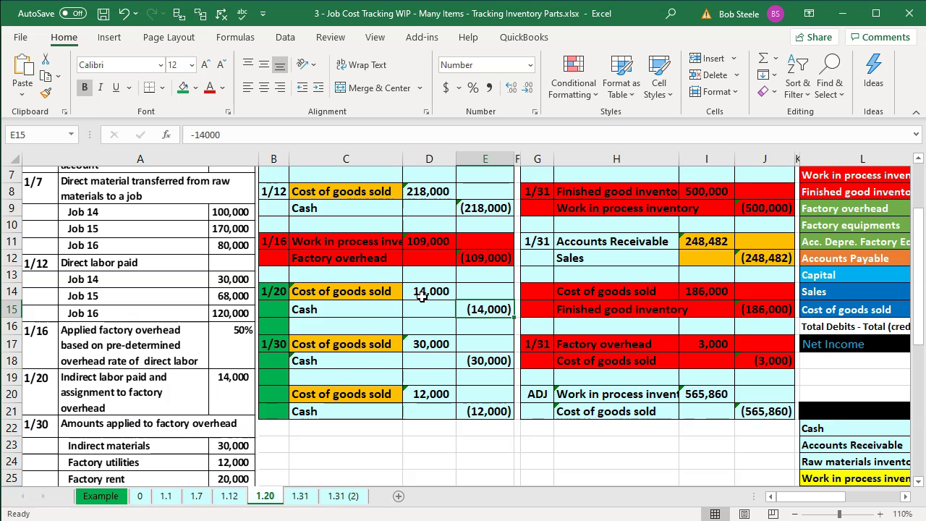
- Examine the Cash and Cost of goods sold amounts in the trial balance's Entries column
key("Right")
key("Right")
key("Right")
key("Right")
key("Right")
key("Right")
key("Right")
key("Right")
key("Right")
key("Right")
key("Right")
key("Right")
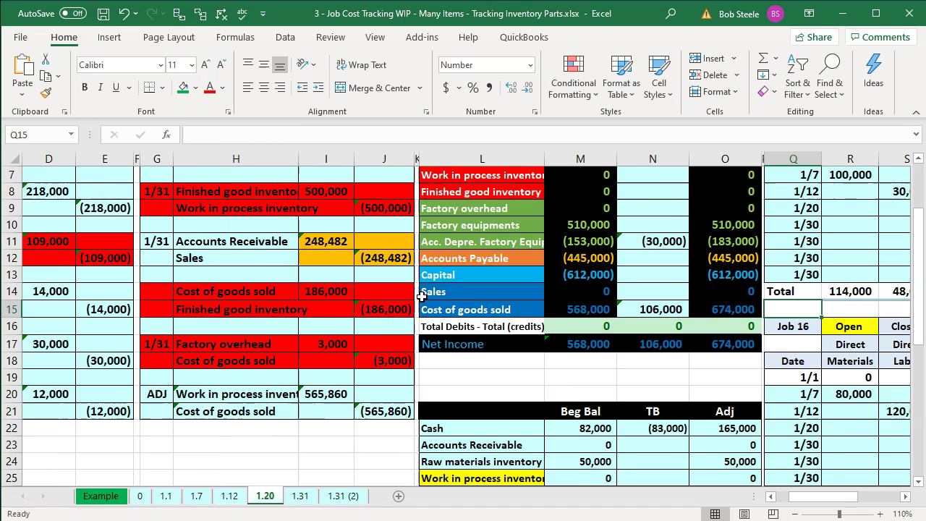
key("Right")
key("Right")
key("Right")
scroll(507, 268, "up", 2)
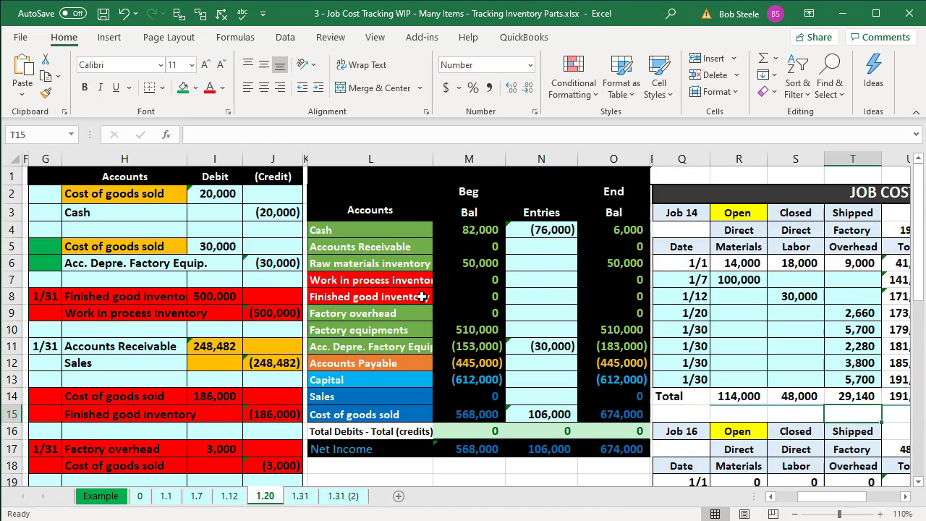
left_click(565, 229)
left_click(546, 414)
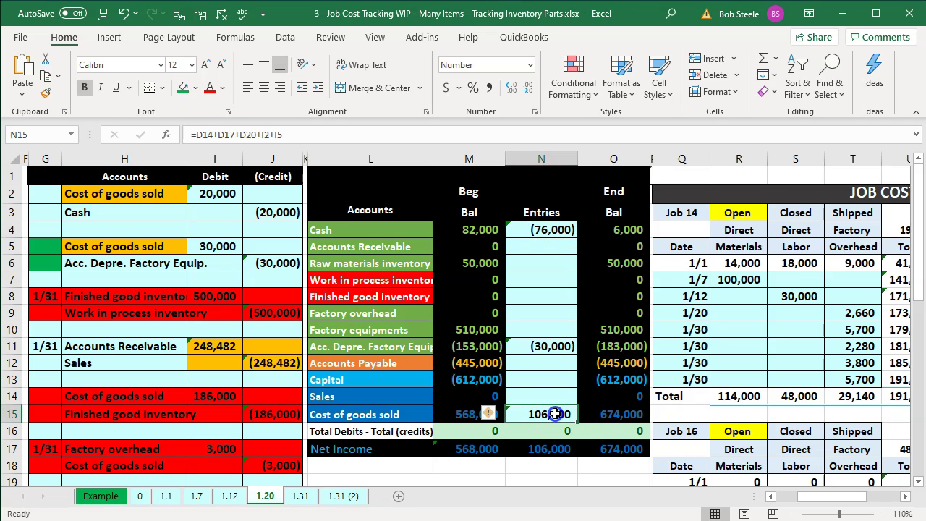
- Fill overhead cells T9, Z9 and T22 in the job cost records of Jobs 14, 15 and 16 with green
left_click(762, 293)
key("Right")
key("Right")
key("Right")
key("Right")
key("Right")
key("Right")
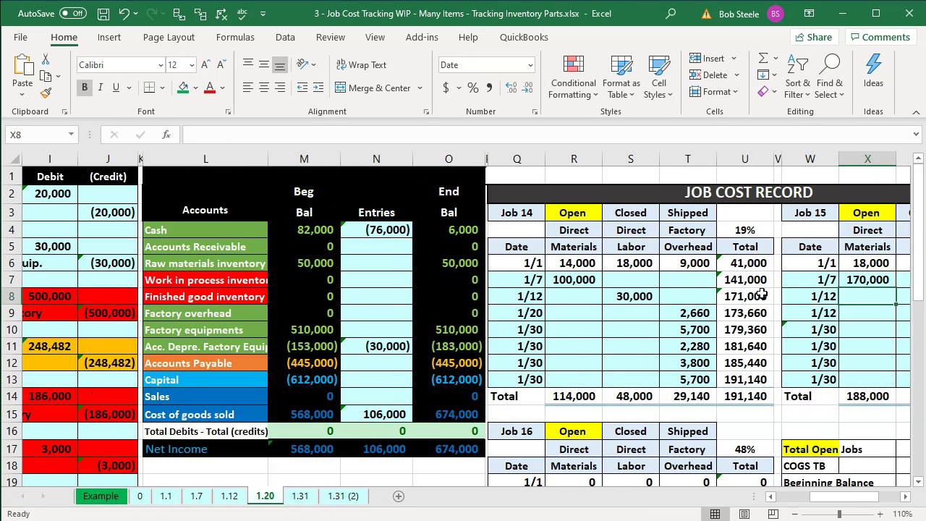
key("Right")
key("Right")
key("Right")
scroll(764, 295, "down", 1)
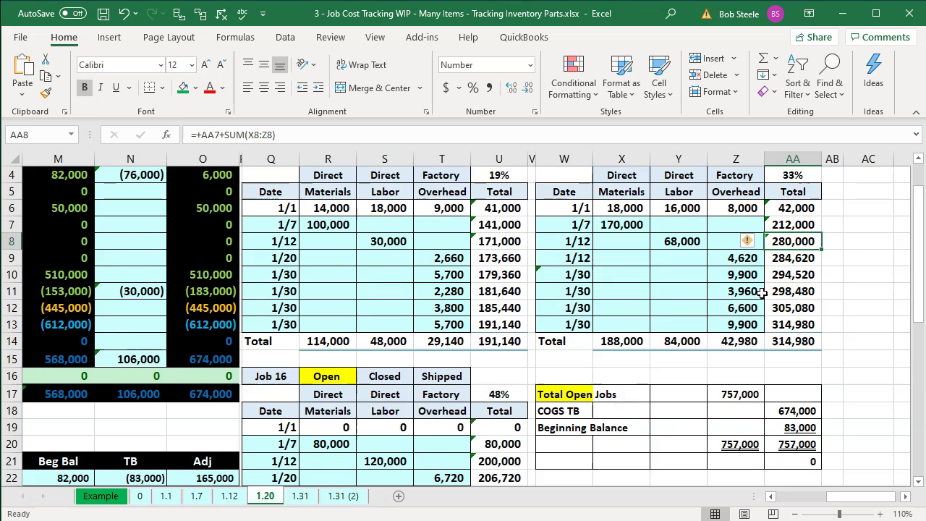
left_click(460, 258)
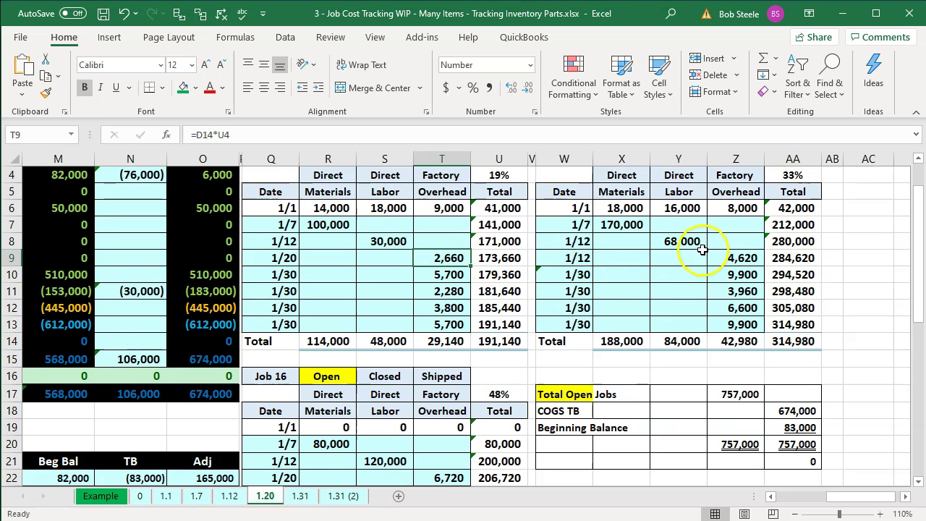
left_click(736, 258, "ctrl")
scroll(623, 341, "down", 1)
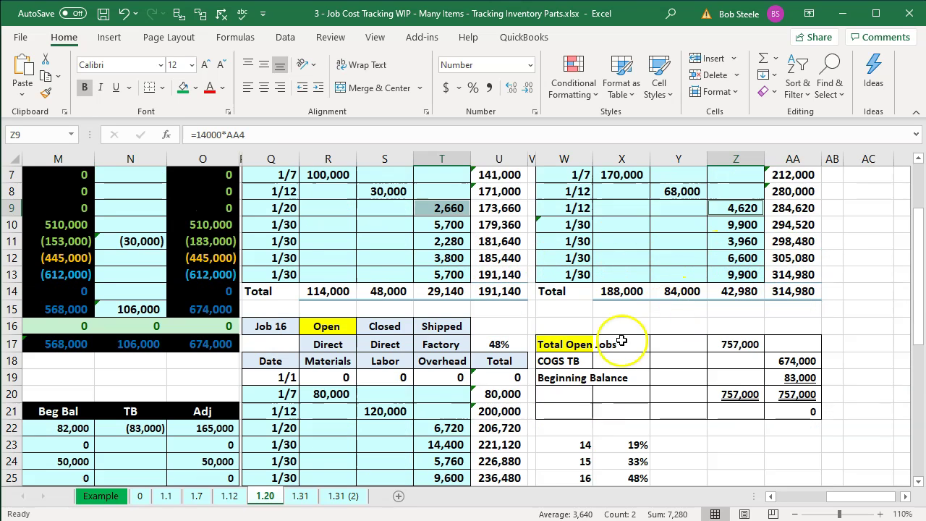
left_click(458, 428, "ctrl")
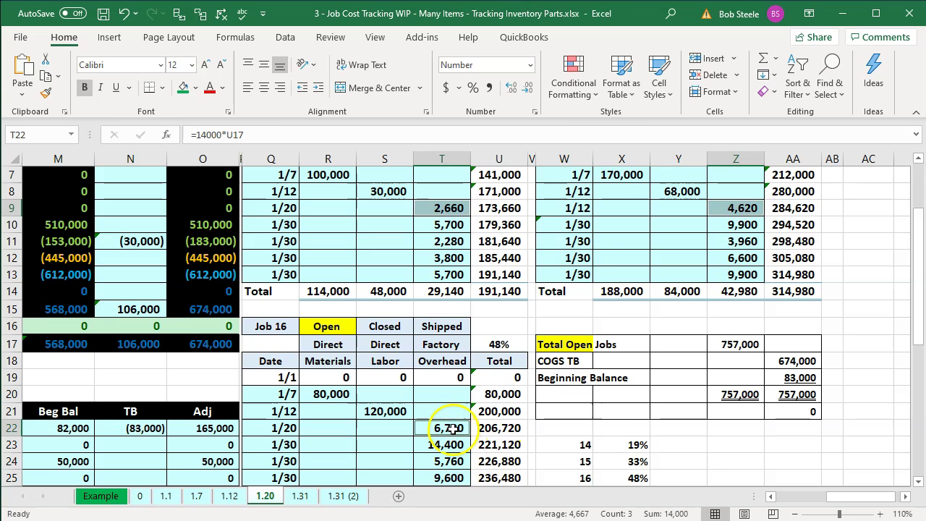
right_click(452, 428)
left_click(512, 469)
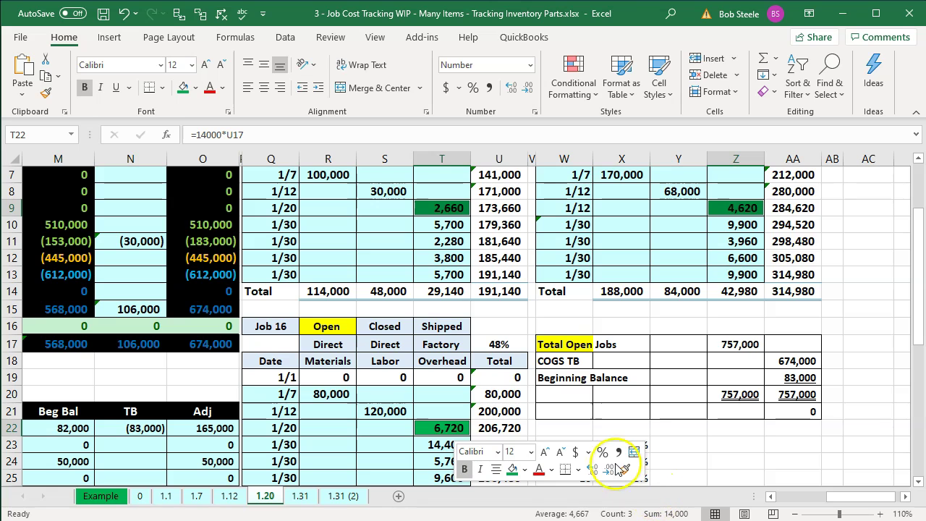
left_click(554, 307)
- Check the overhead allocation percentages for Jobs 14, 15 and 16, and switch to QuickBooks Desktop
scroll(554, 307, "up", 2)
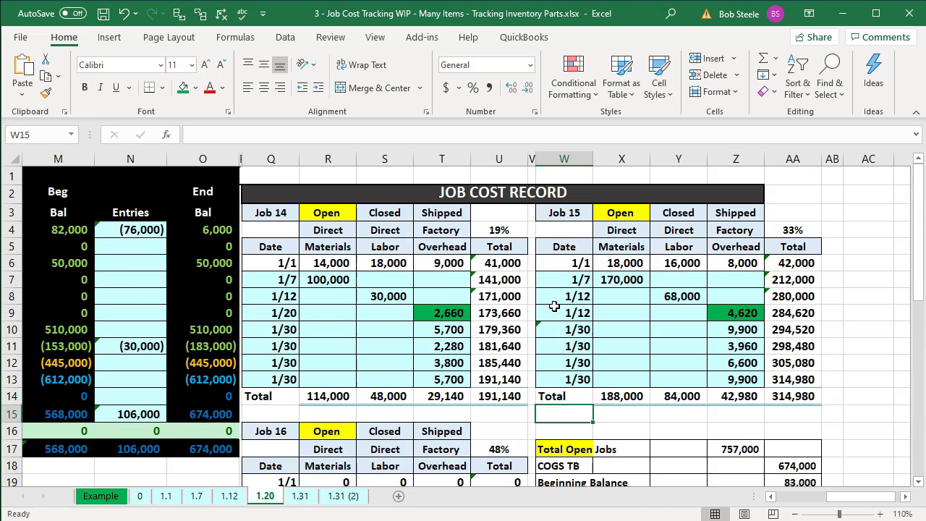
left_click(499, 230)
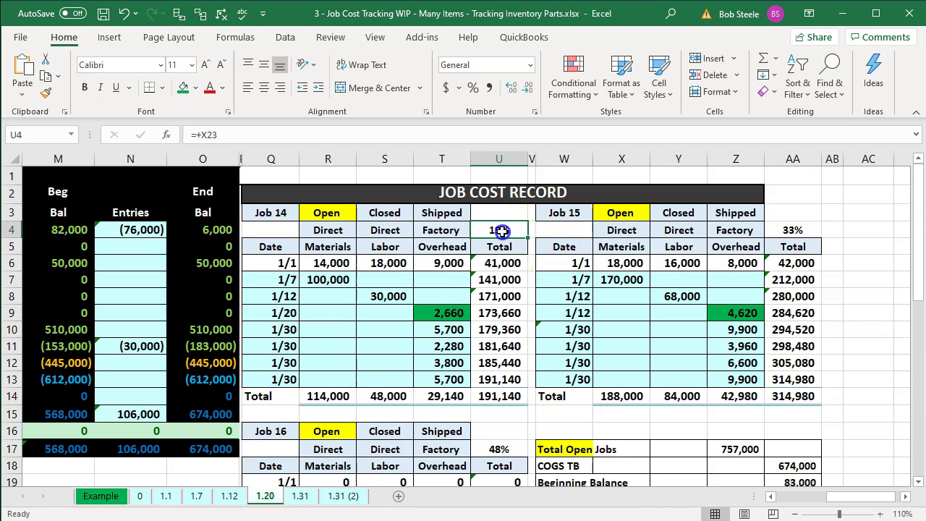
left_click(791, 229)
left_click(507, 447)
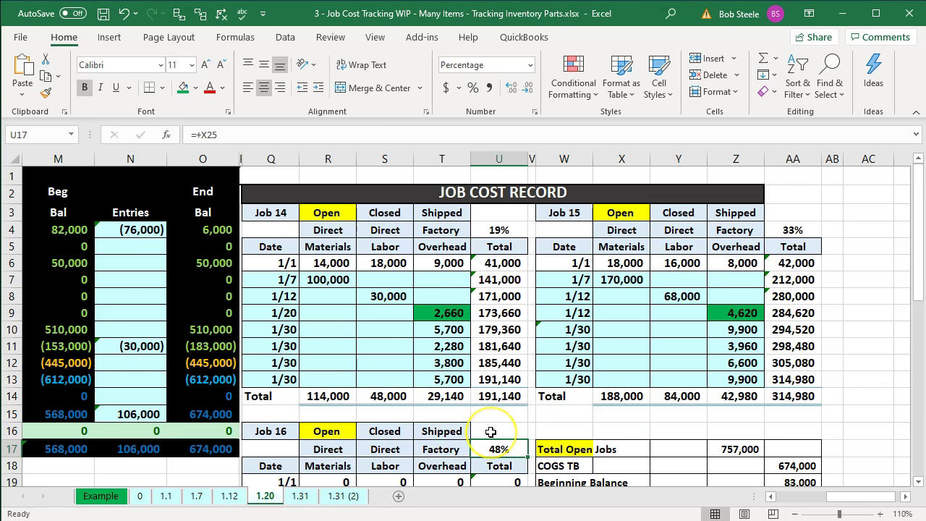
scroll(499, 441, "down", 1)
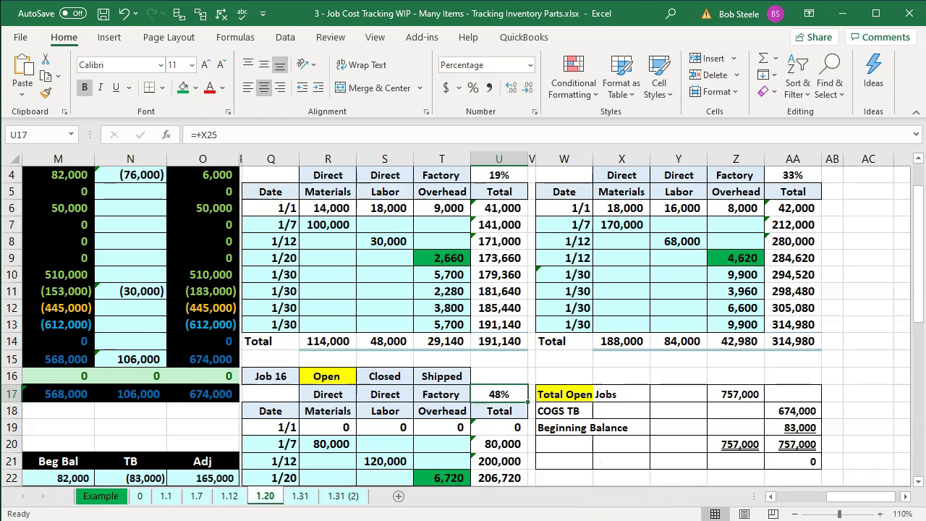
key("alt+Tab")
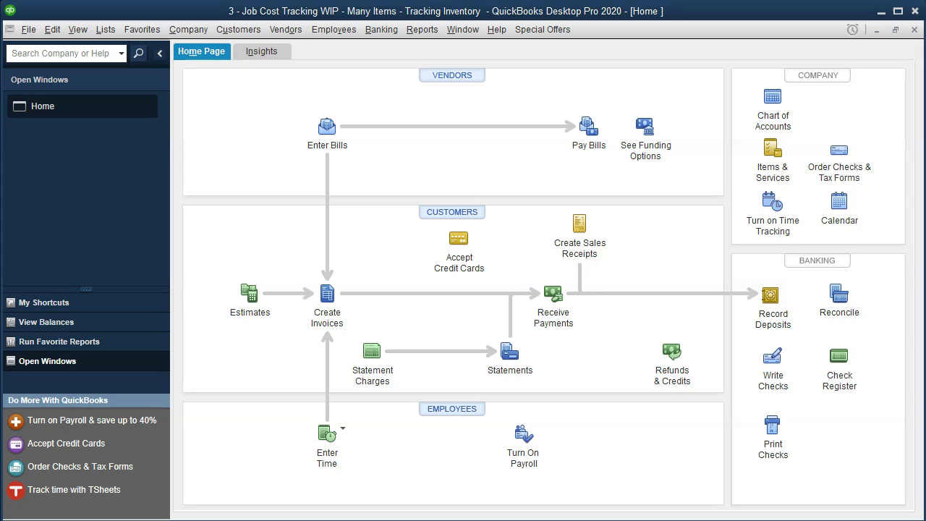
- Start a new check from the Checking account and date it 01/20/2020
left_click(772, 356)
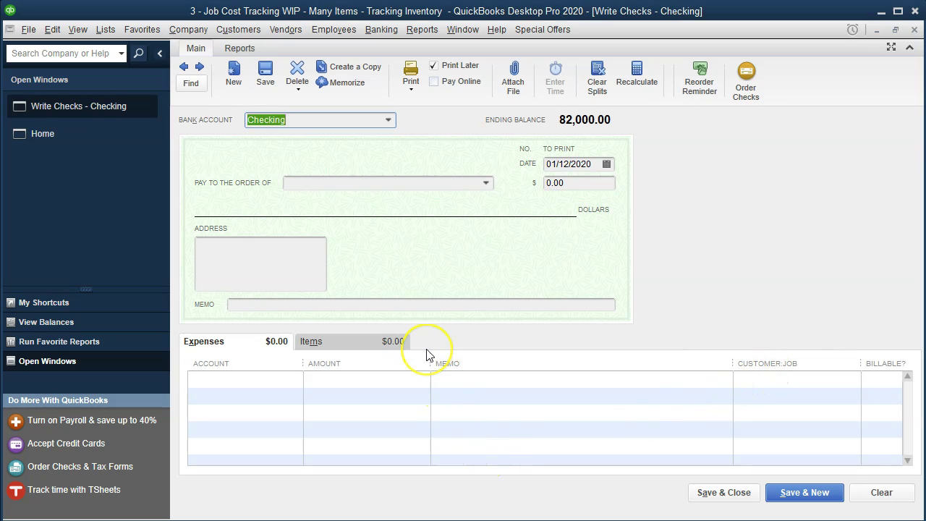
key("Tab")
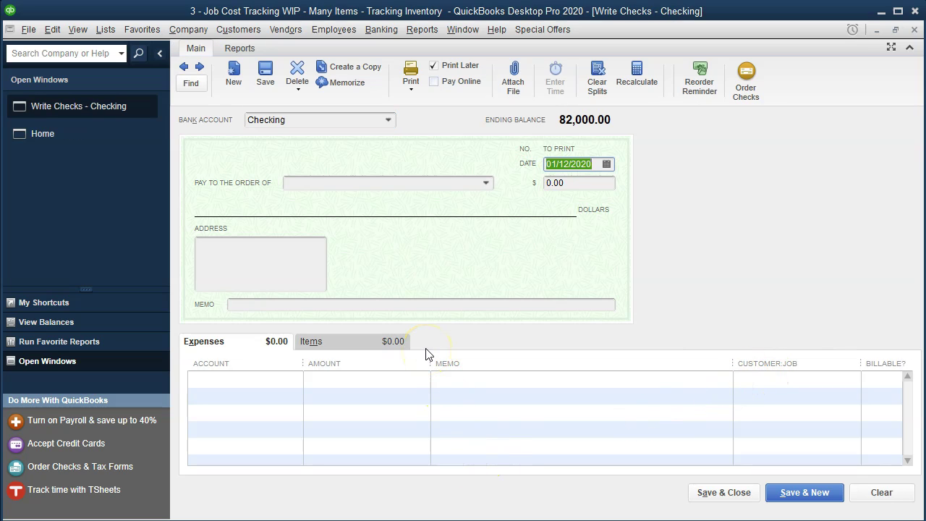
key("plus")
key("plus")
key("plus")
key("plus")
key("plus")
key("plus")
key("plus")
key("plus")
key("Tab")
- Make the check payable to Employee 2, quick-adding the payee as a new vendor
type("Empl")
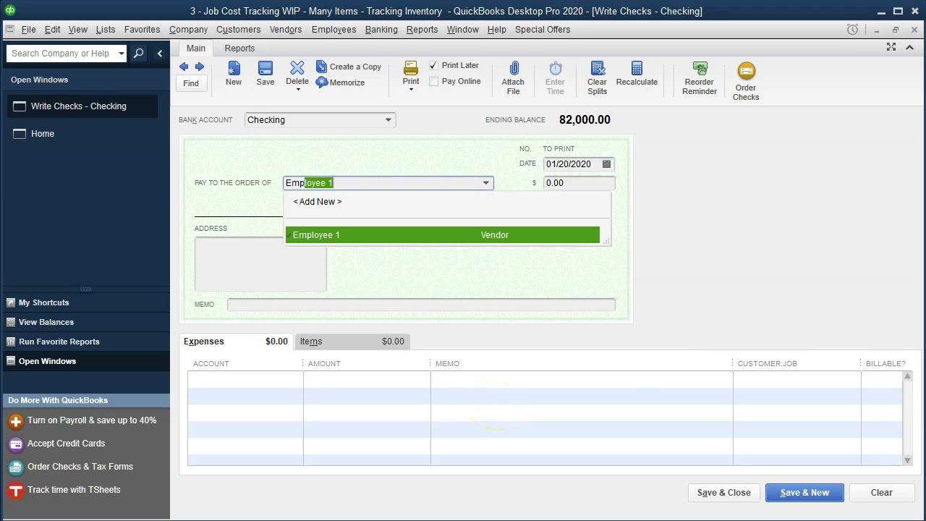
type("o")
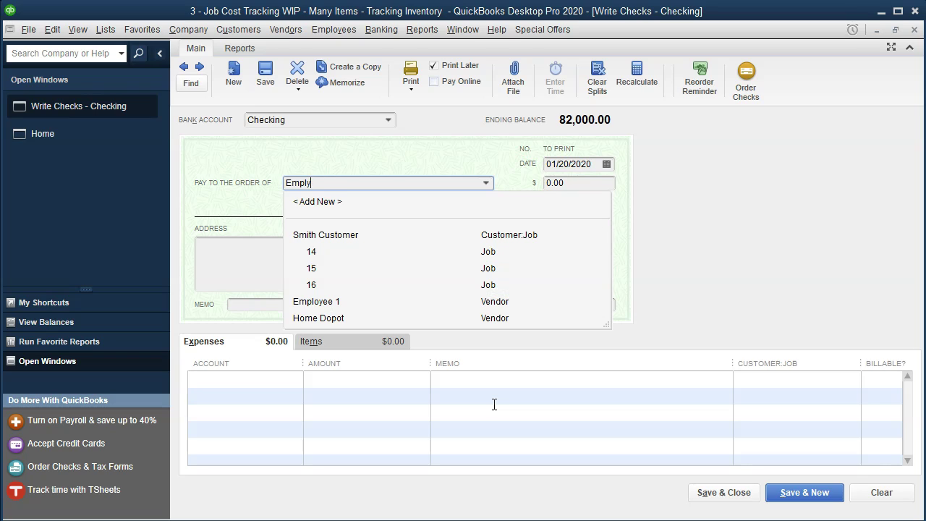
type("yee ")
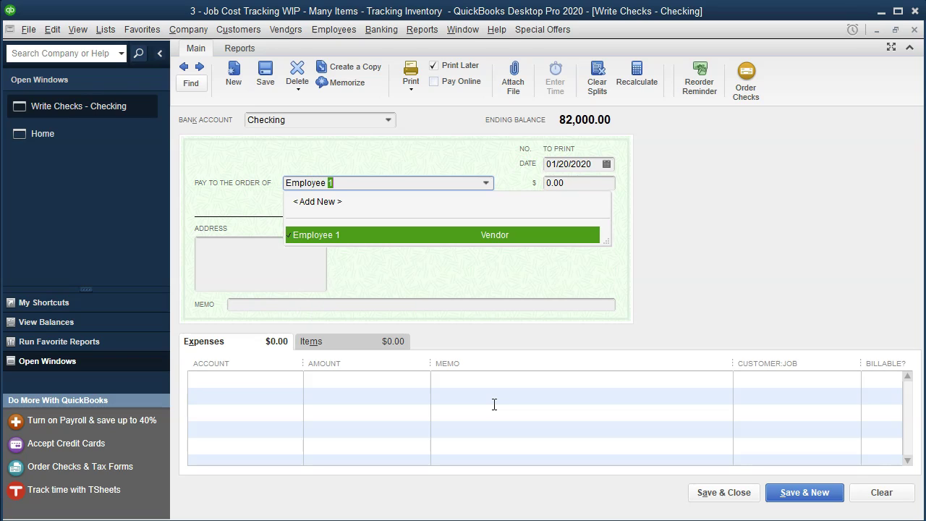
type("2")
key("Tab")
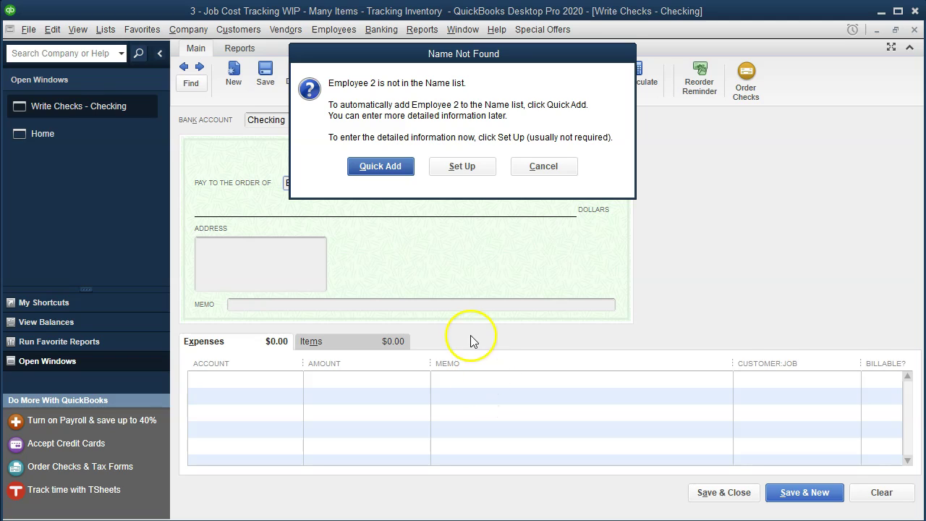
left_click(381, 168)
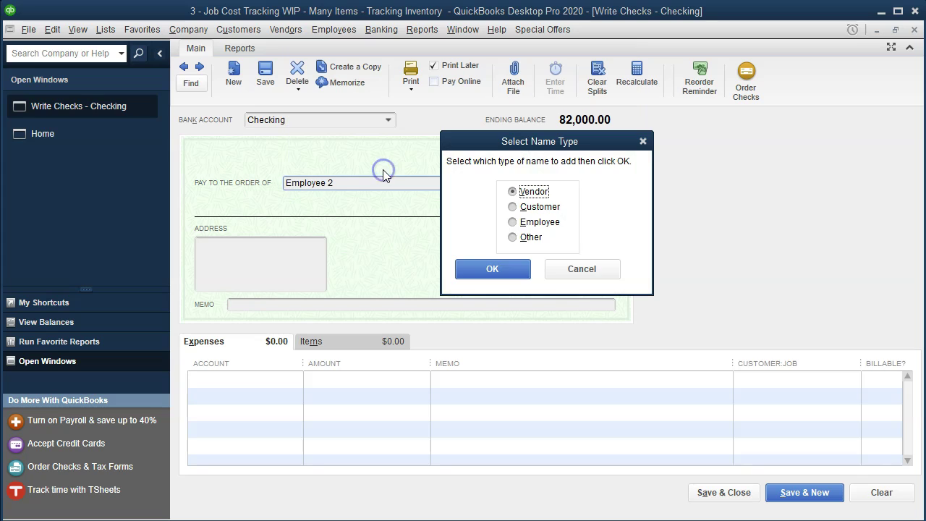
left_click(498, 268)
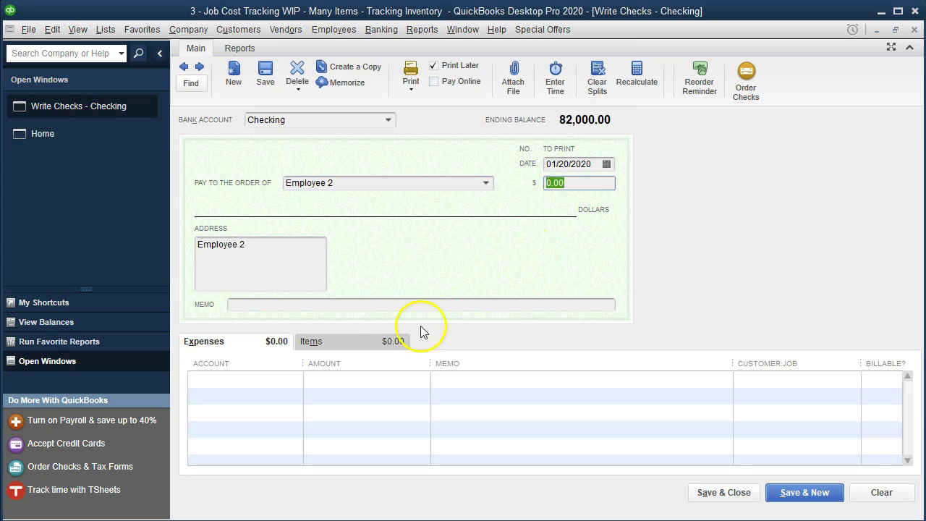
- Open the check's item lines and consult the Factory Overhead column in the Excel job cost records, returning to QuickBooks
left_click(367, 340)
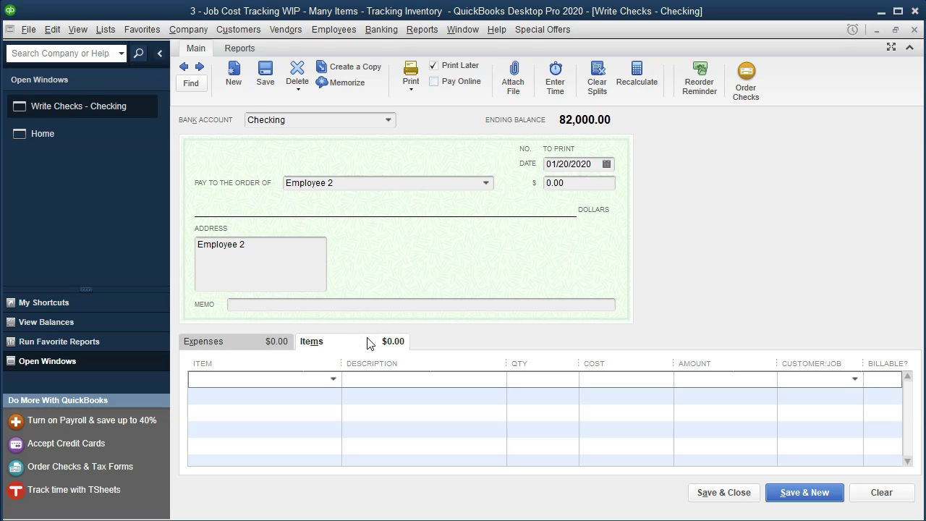
left_click(412, 446)
key("alt+Tab")
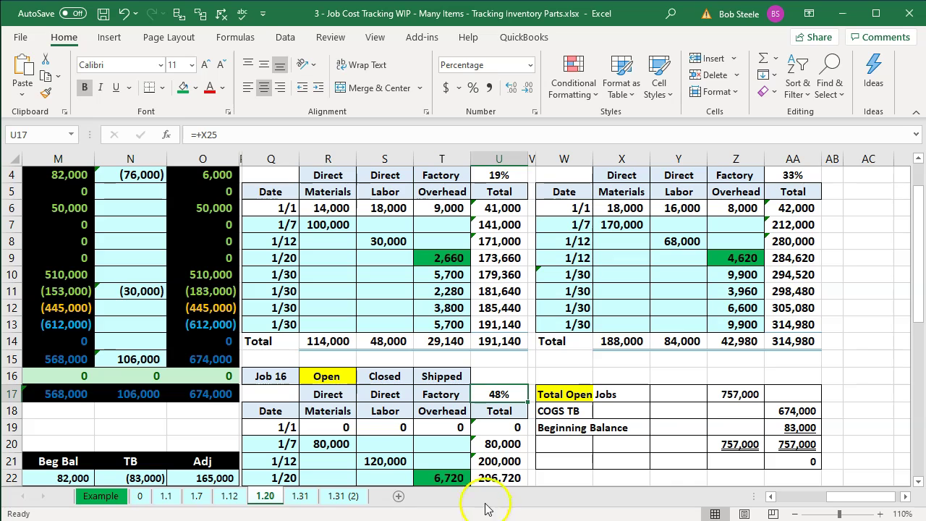
left_click(458, 191)
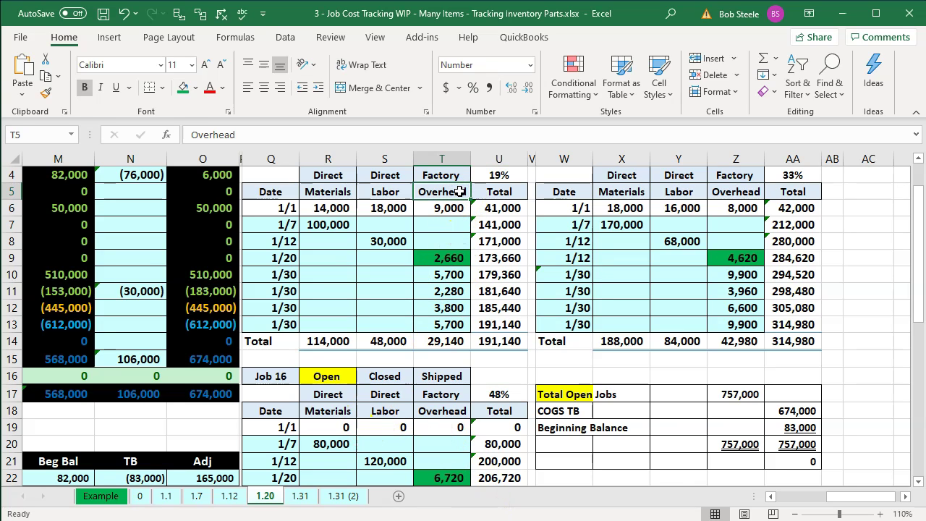
key("alt+Tab")
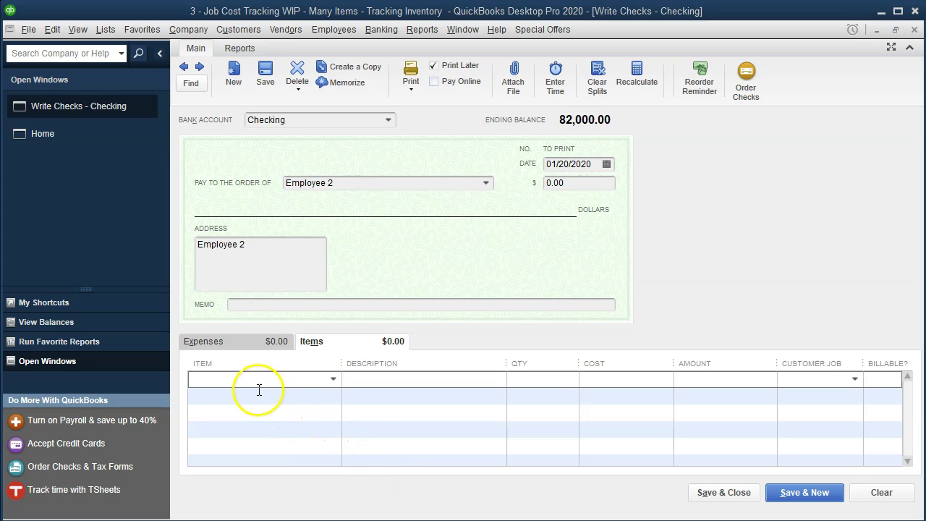
- Enter Indirect Labor as a new Service item that is used in assemblies or performed by a subcontractor
type("Indirect Labor")
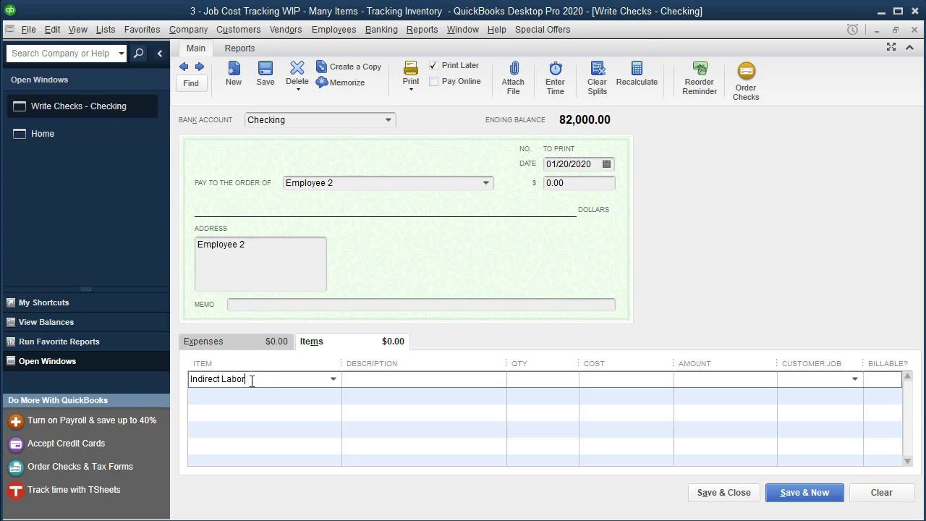
key("Tab")
left_click(433, 145)
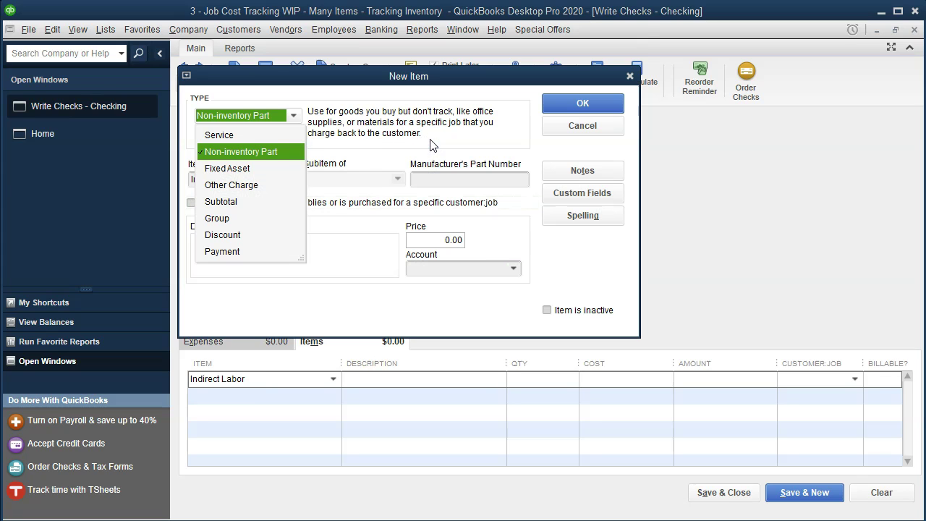
left_click(220, 134)
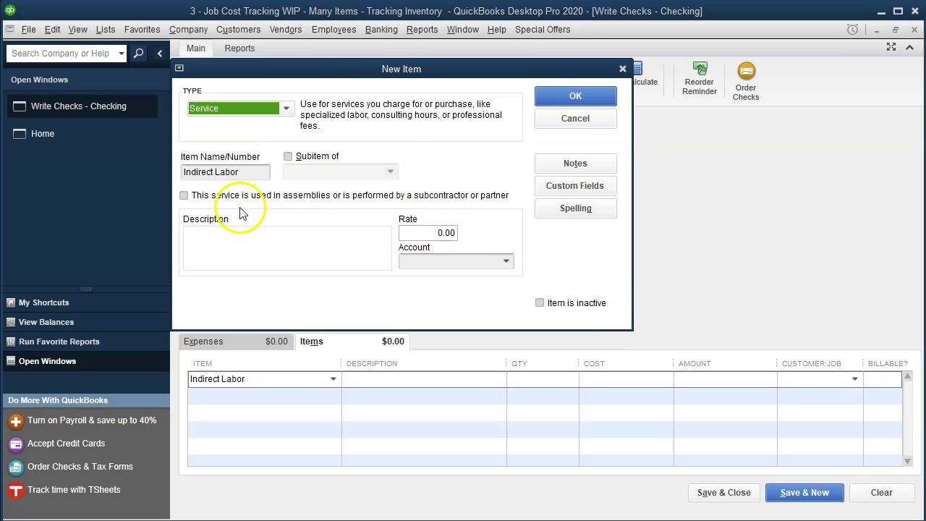
left_click(184, 196)
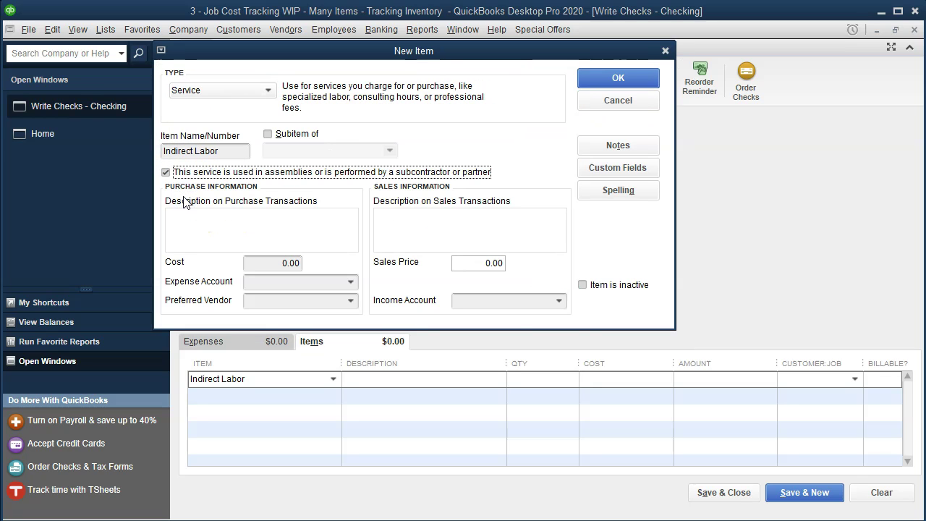
- Copy the item name Indirect Labor into the descriptions for both purchase and sales transactions
left_click_drag(217, 151, 144, 140)
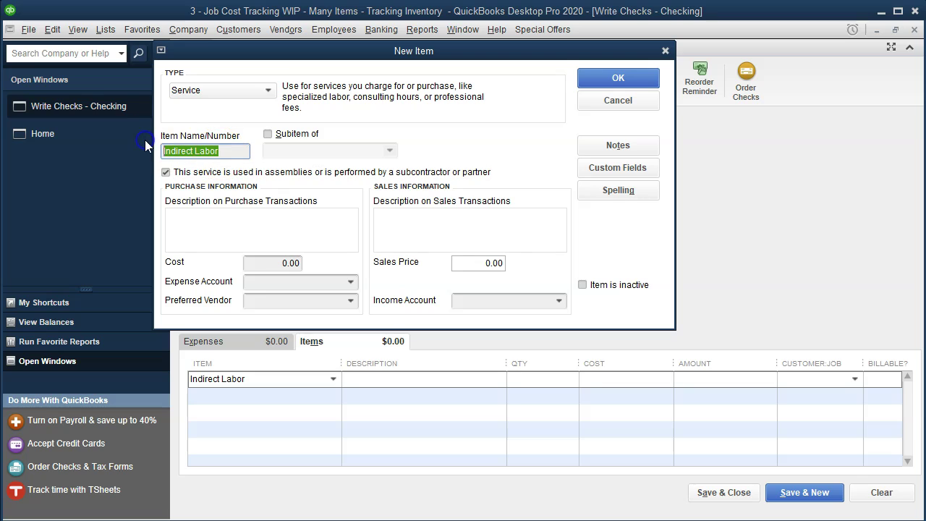
key("ctrl+c")
left_click(214, 225)
key("ctrl+v")
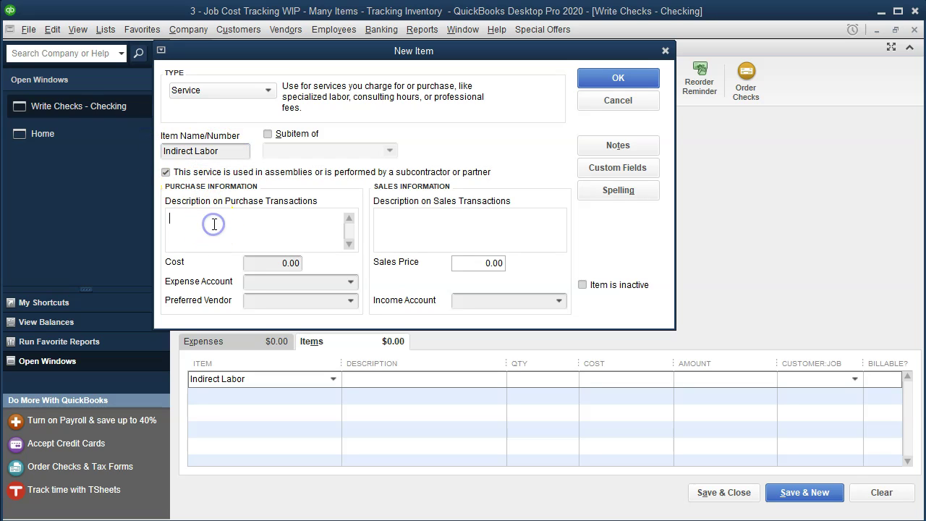
left_click(387, 225)
key("ctrl+v")
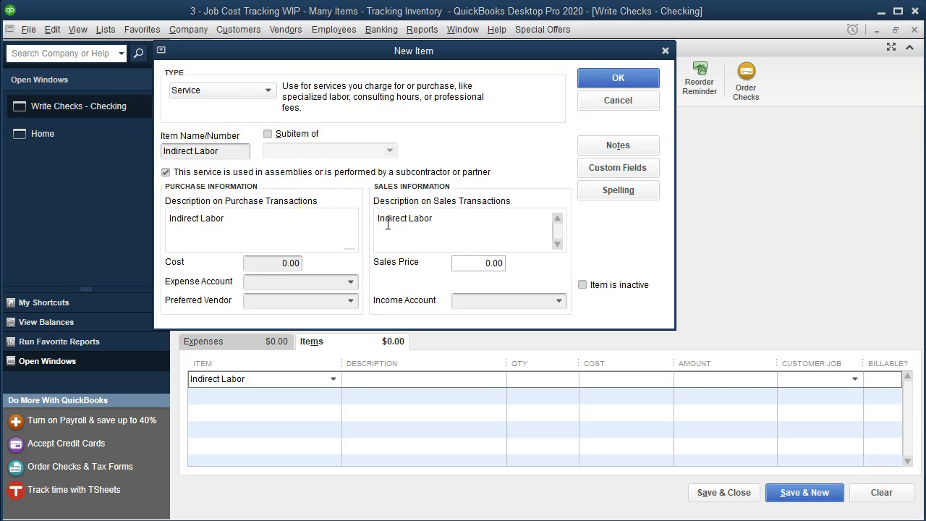
- Set up a new Indirect Labor account for the item's expense account, with the type Cost of Goods Sold
left_click(352, 283)
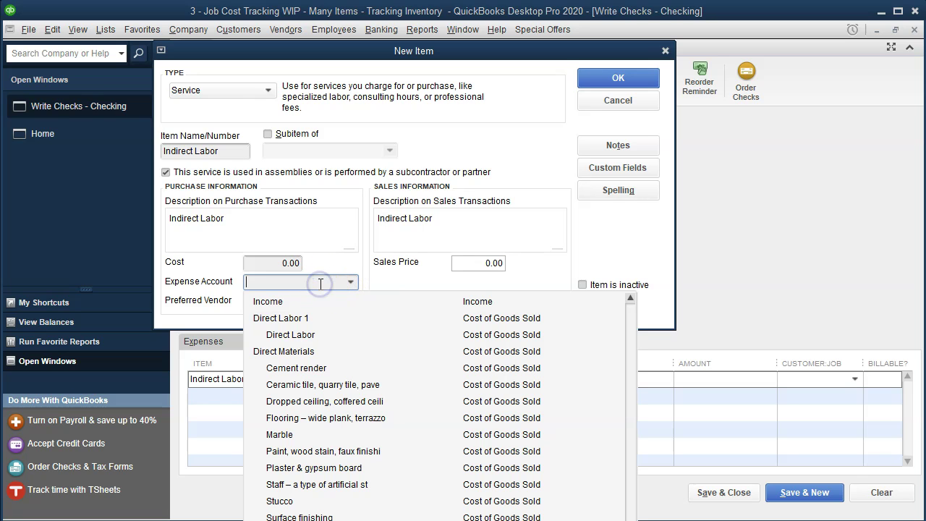
type("Indirect Labor")
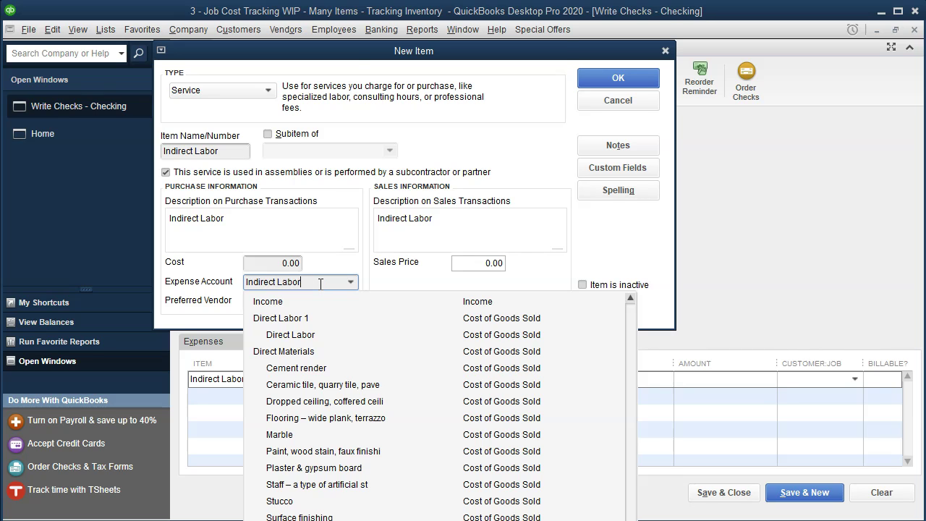
key("Tab")
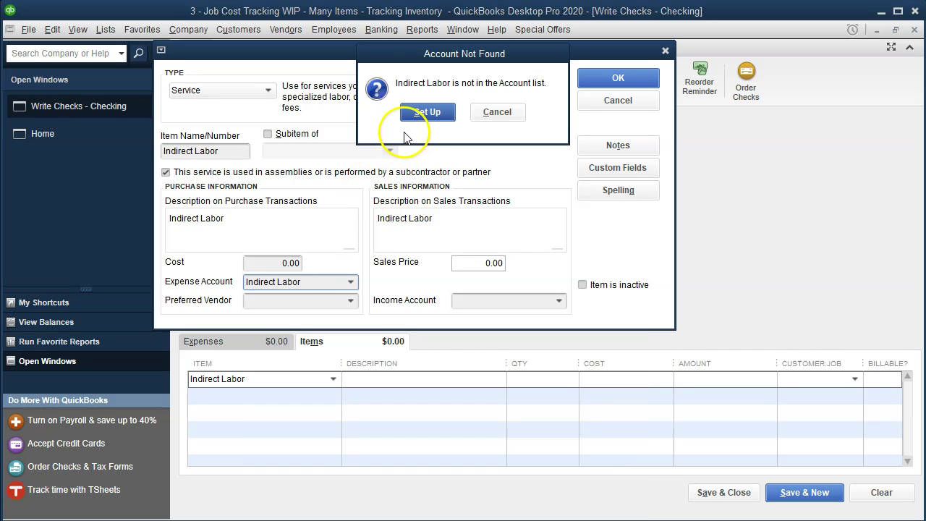
left_click(410, 114)
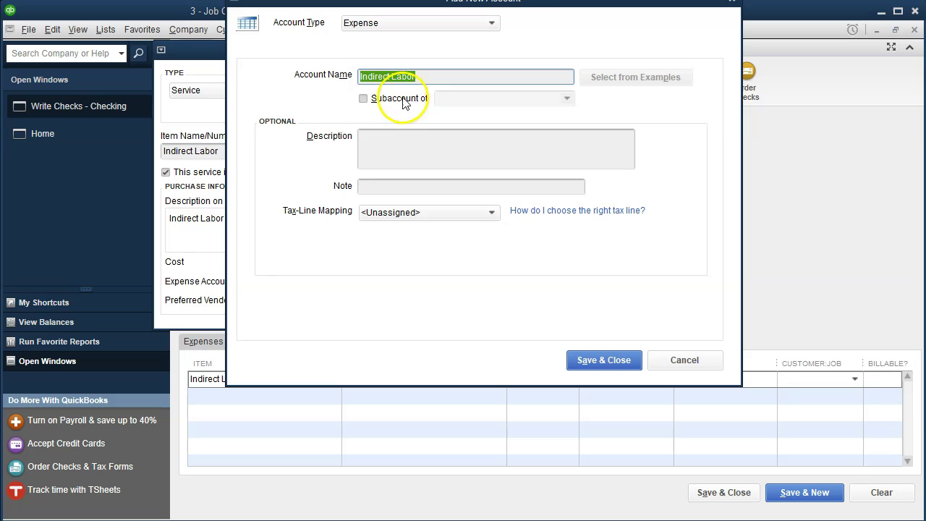
left_click(493, 26)
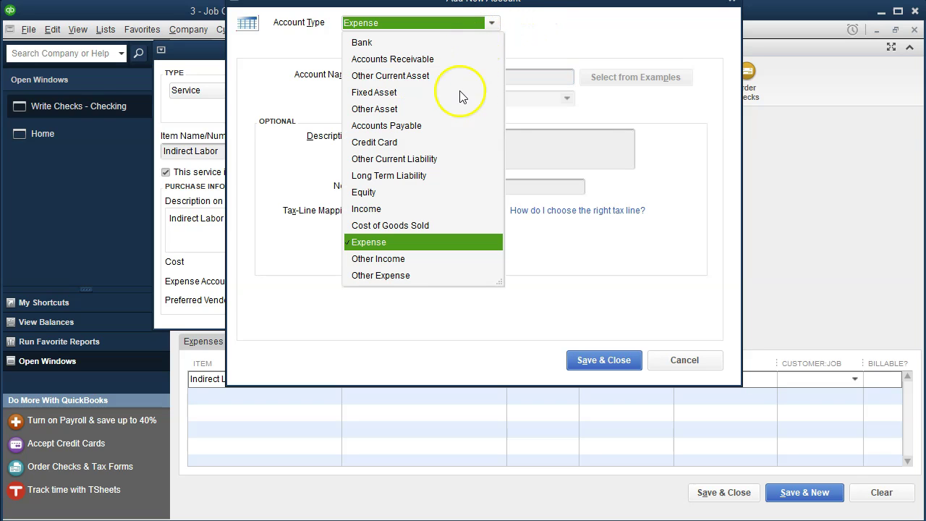
left_click(412, 225)
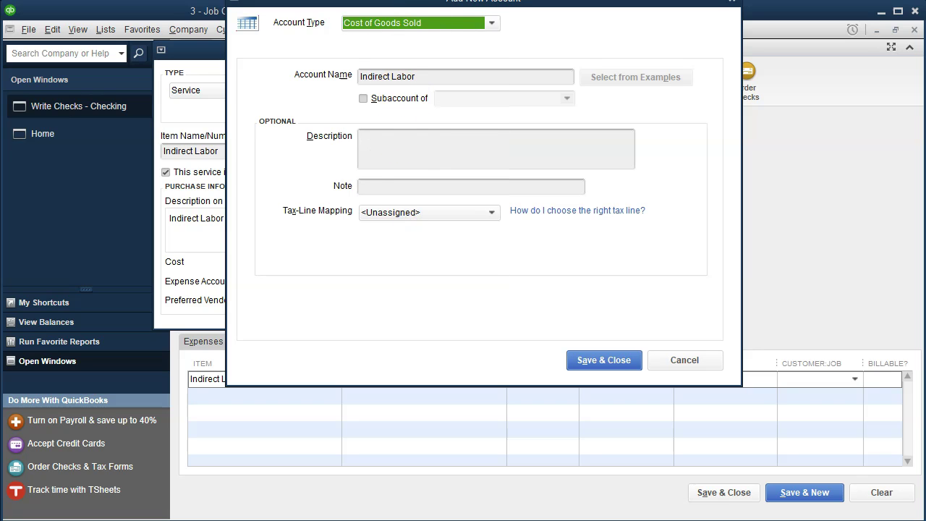
- Make the new account a subaccount of Factory Overhead and save it
left_click_drag(426, 8, 420, 88)
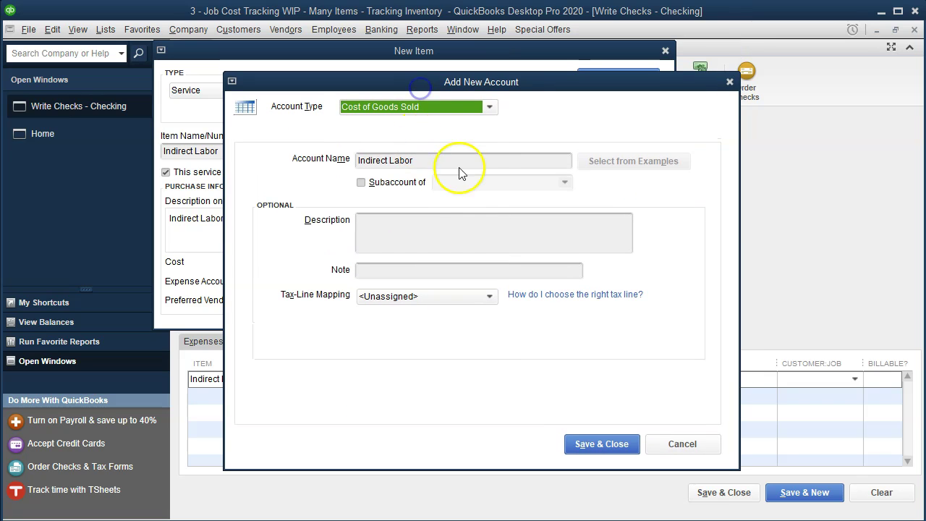
left_click(362, 183)
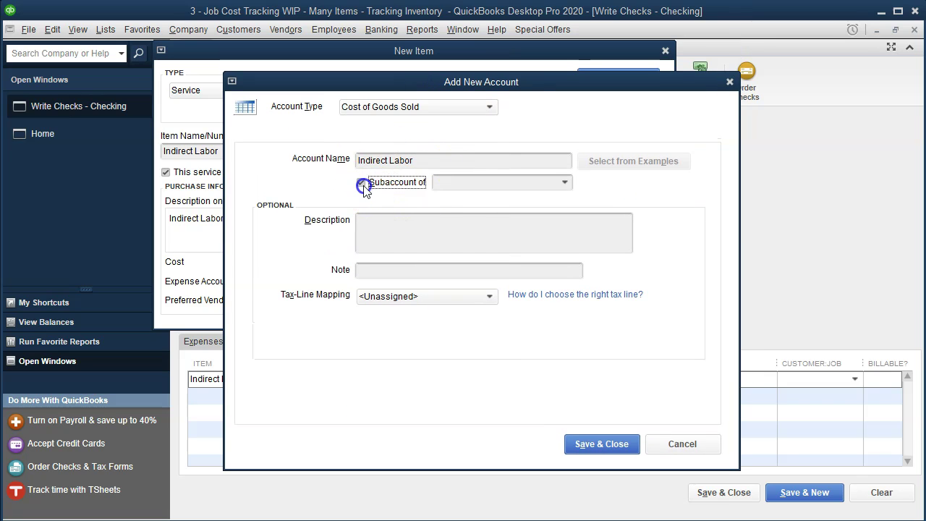
left_click(565, 183)
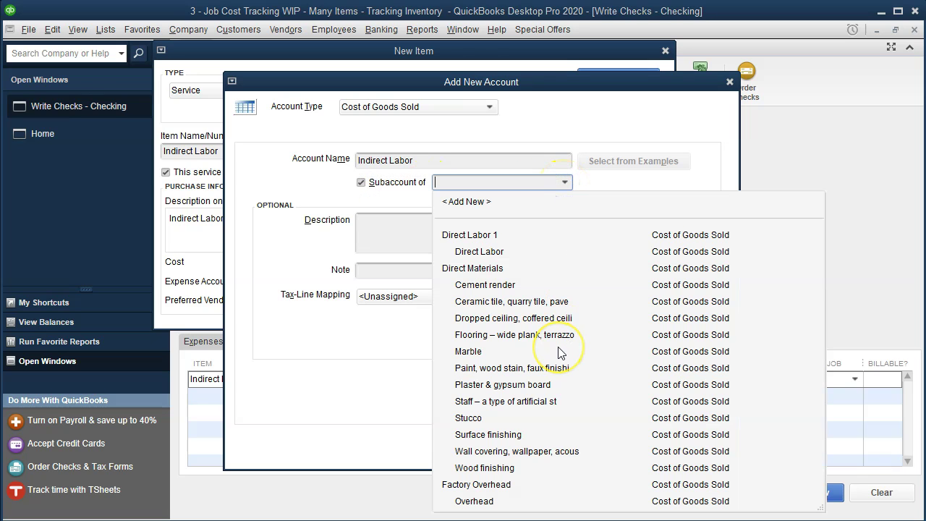
left_click(496, 487)
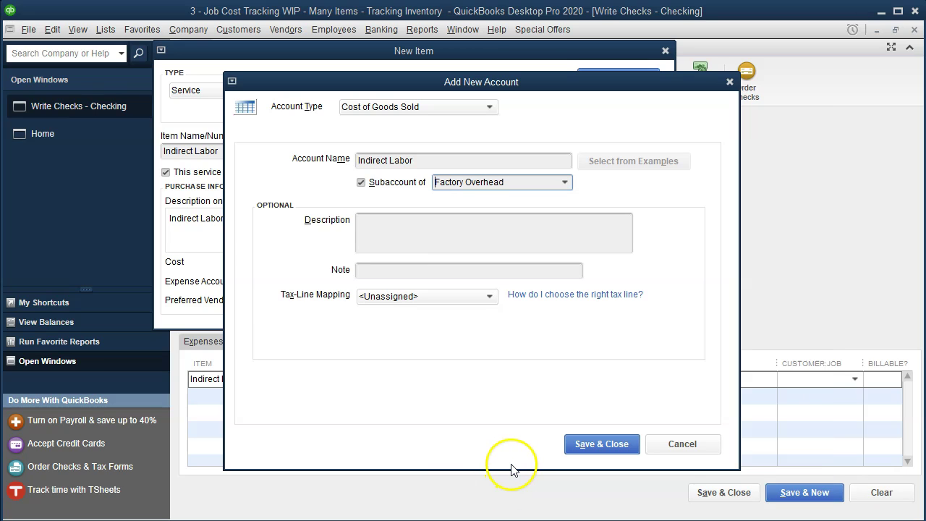
left_click(574, 446)
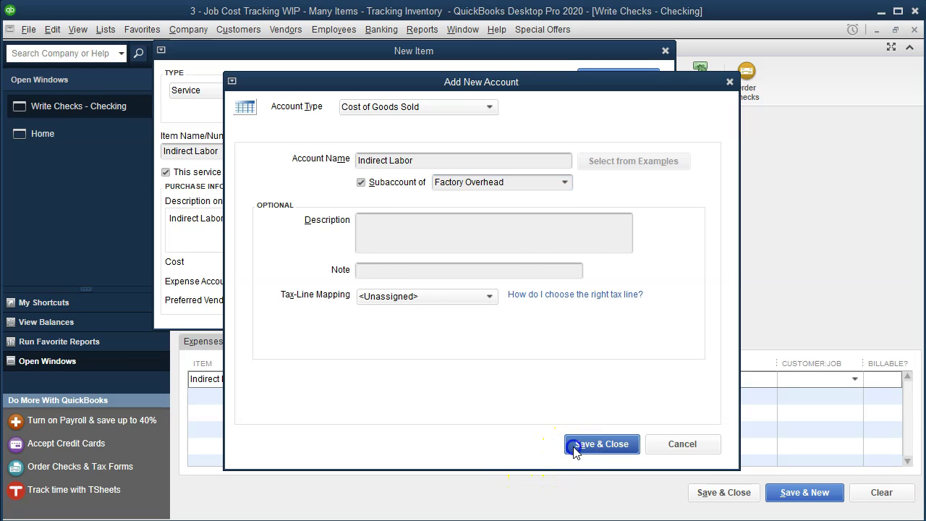
- Set the Indirect Labor item's income account to Income and save the item
left_click(531, 298)
type("Income")
key("Tab")
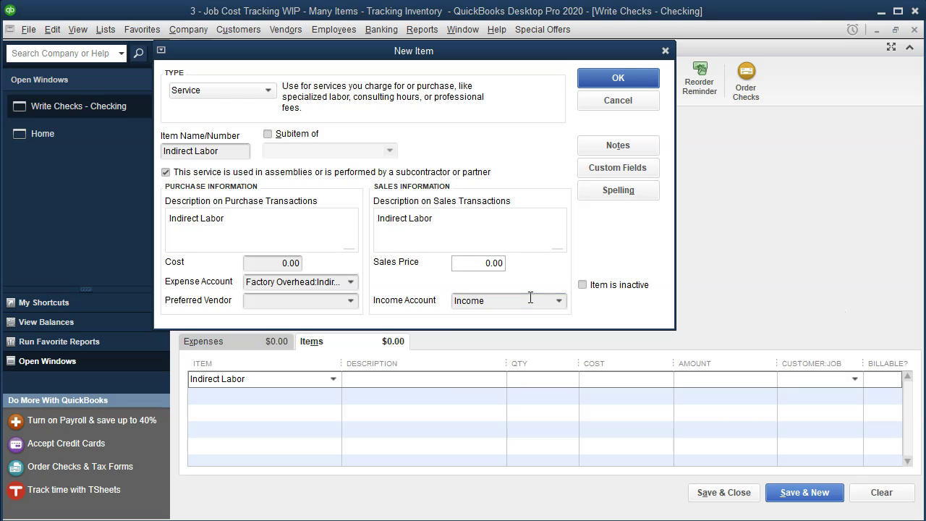
left_click(612, 81)
left_click(553, 301)
key("Tab")
- Check Job 14's 1/20 overhead in Excel, then enter 2660 for the check's Indirect Labor line in QuickBooks and assign it to Job 14
key("alt+Tab")
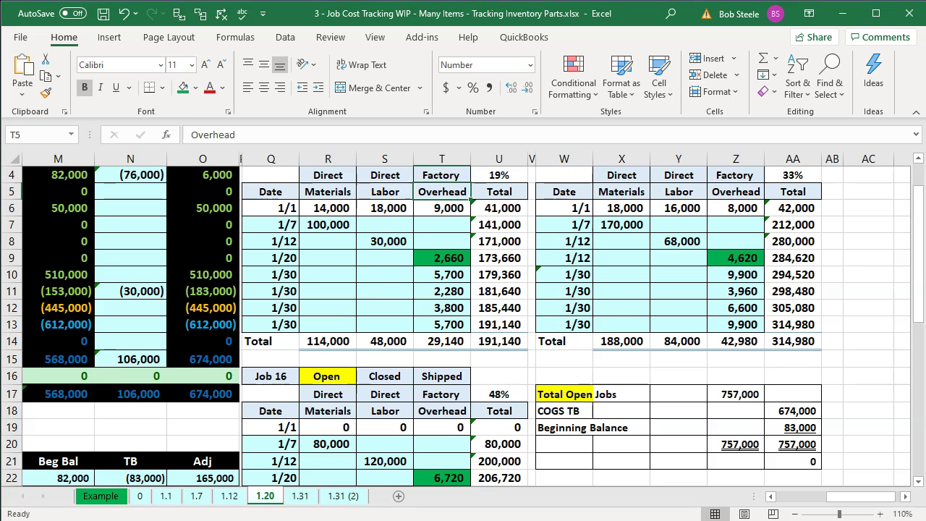
key("alt+Tab")
key("Tab")
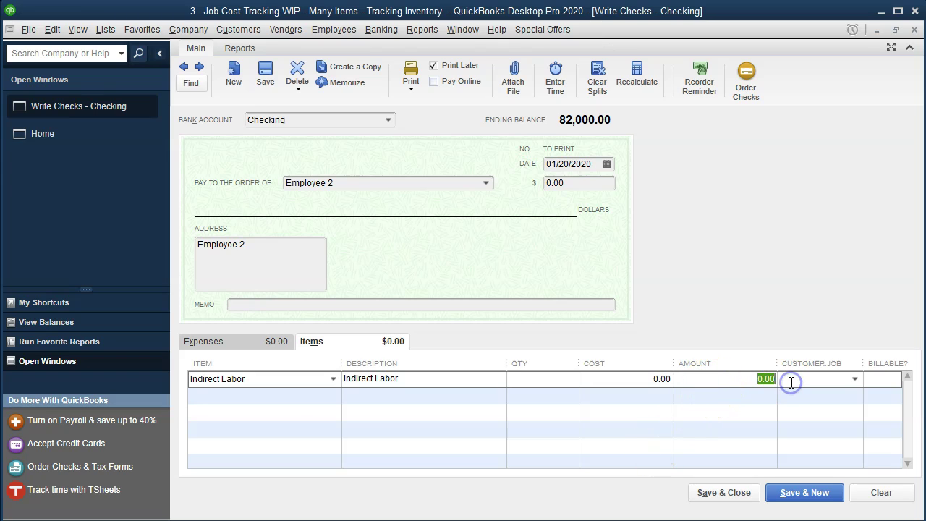
type("2660")
key("Tab")
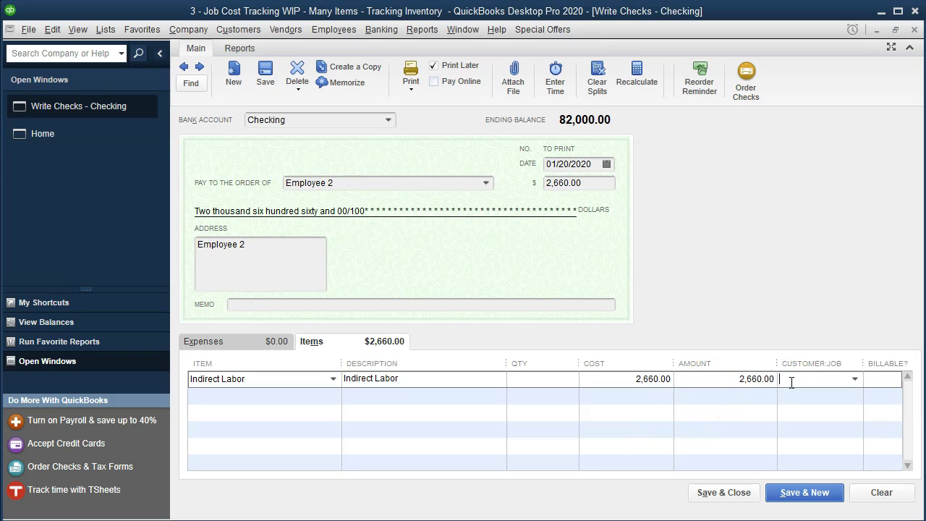
type("stomer:14")
key("Tab")
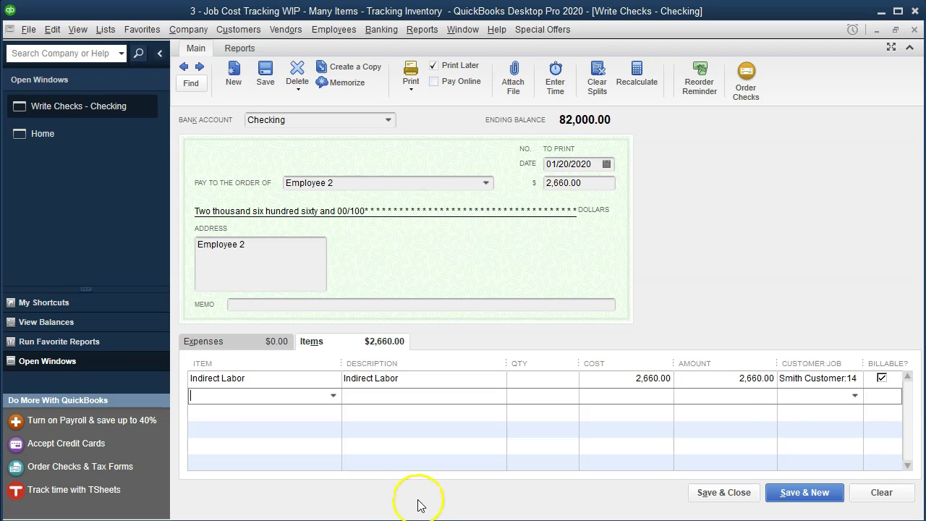
- Check Job 15's 1/20 overhead in Excel, then add a second Indirect Labor line of 4620 to the QuickBooks check for Smith Customer:14
key("alt+Tab")
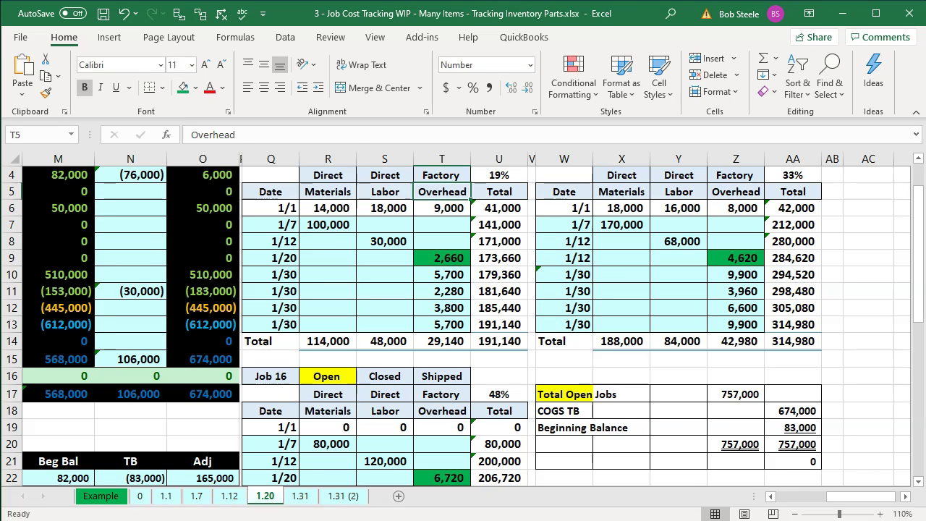
key("alt+Tab")
left_click(272, 403)
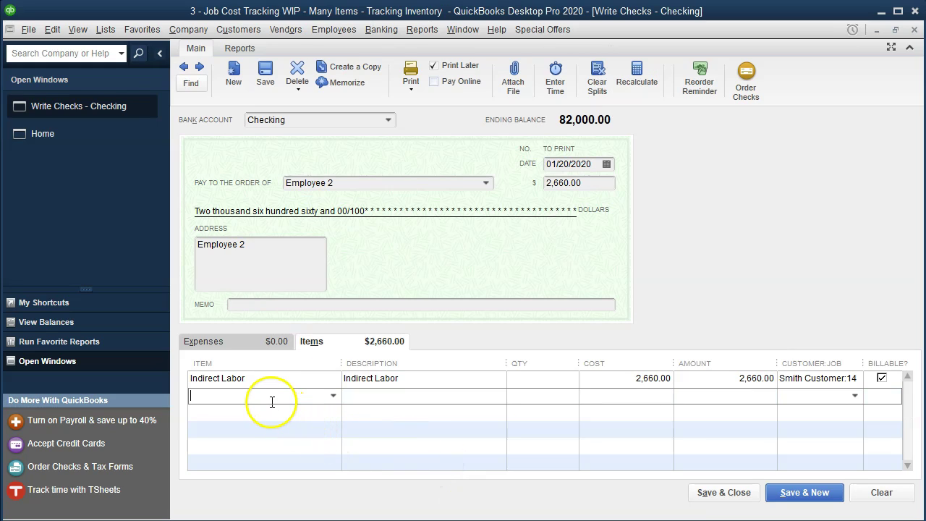
type("I")
key("Tab")
key("Tab")
key("Tab")
type("4620")
key("Tab")
key("Tab")
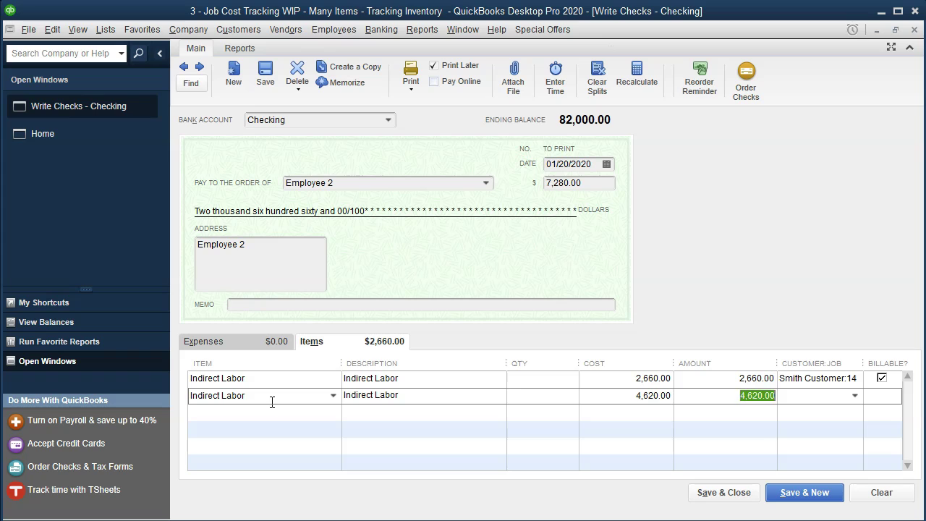
type("s")
key("Tab")
key("Tab")
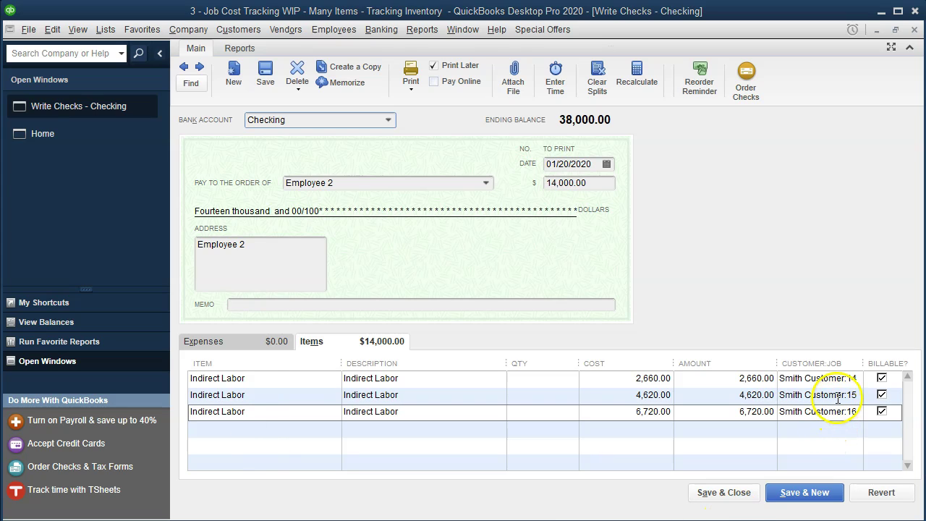
- Review the customer job assignments on the second and third Indirect Labor lines of the check
left_click(832, 395)
left_click(831, 411)
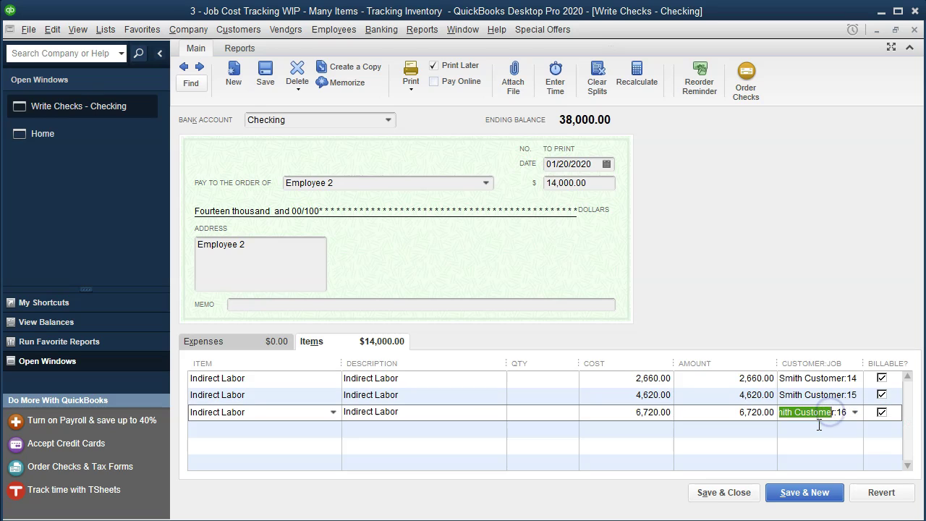
left_click(817, 428)
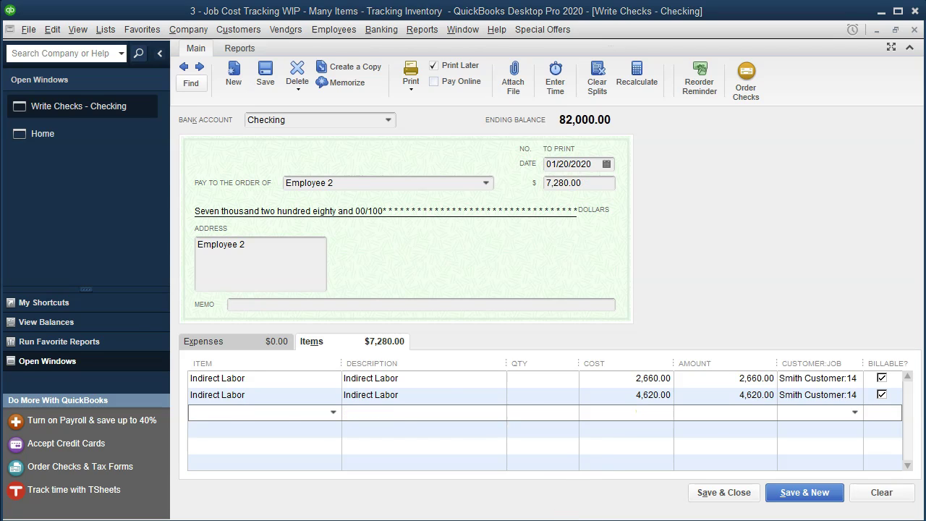
- Check Job 16's 1/20 overhead in Excel, then add a third Indirect Labor line of 6720 to the QuickBooks check for Smith Customer:14
key("alt+Tab")
scroll(472, 454, "down", 1)
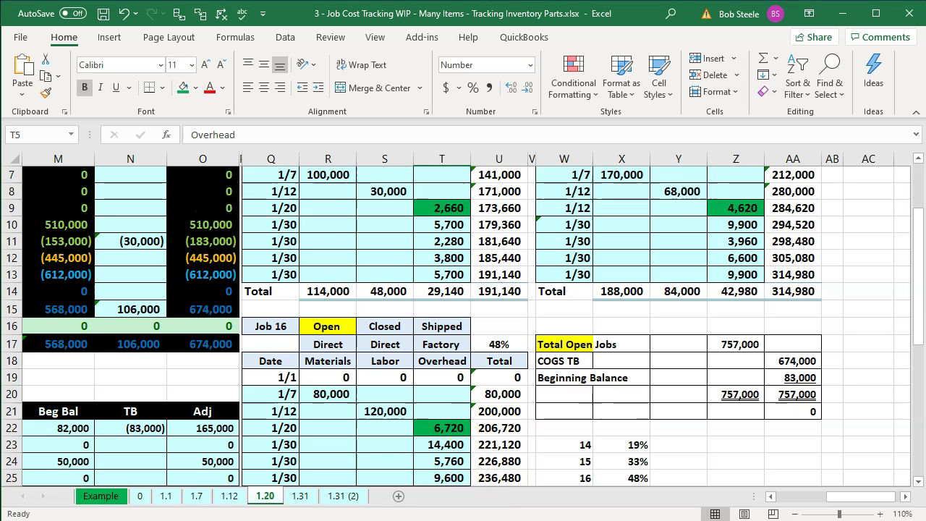
key("alt+Tab")
type("Indirect Labor")
key("Tab")
key("Tab")
key("Tab")
type("6720")
key("Tab")
type("Smith Customer:14")
key("Tab")
key("Tab")
left_click(282, 439)
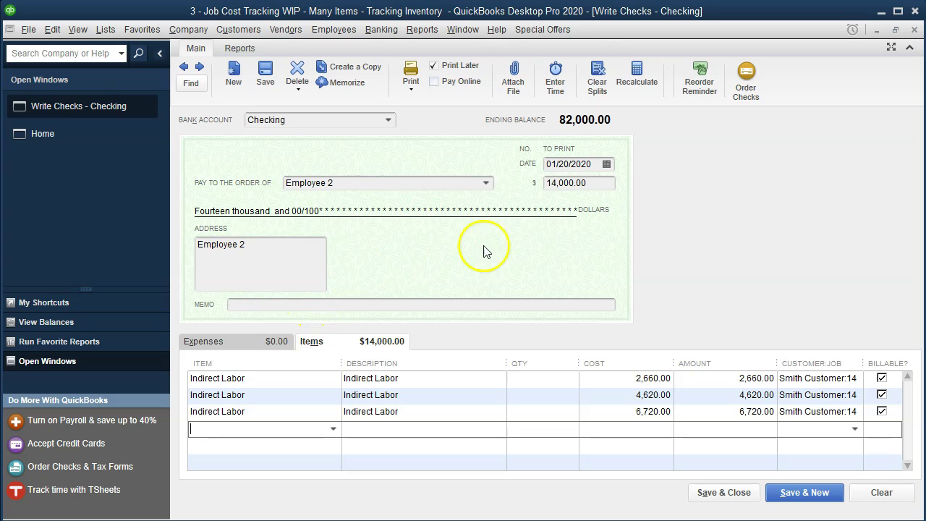
left_click(290, 439)
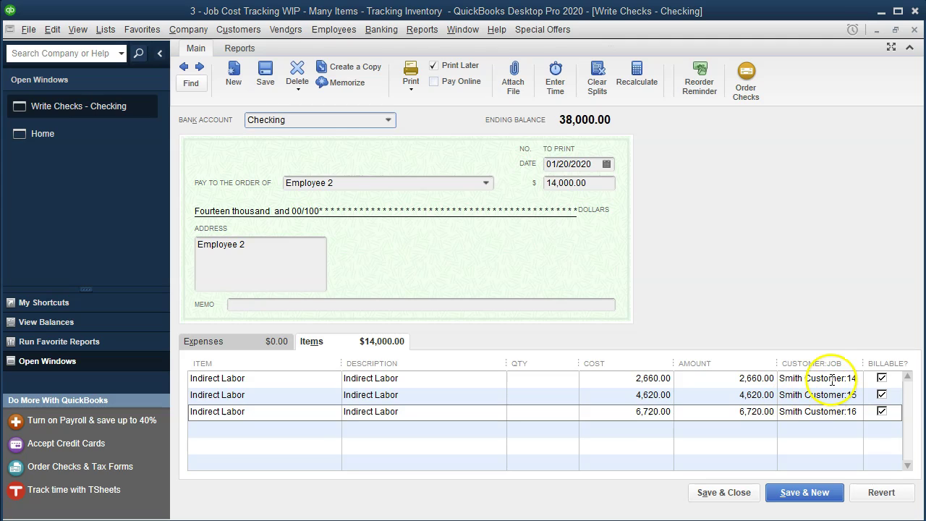
- Review the customer job assigned to each of the check's three Indirect Labor lines
left_click(832, 377)
left_click(827, 395)
left_click(820, 410)
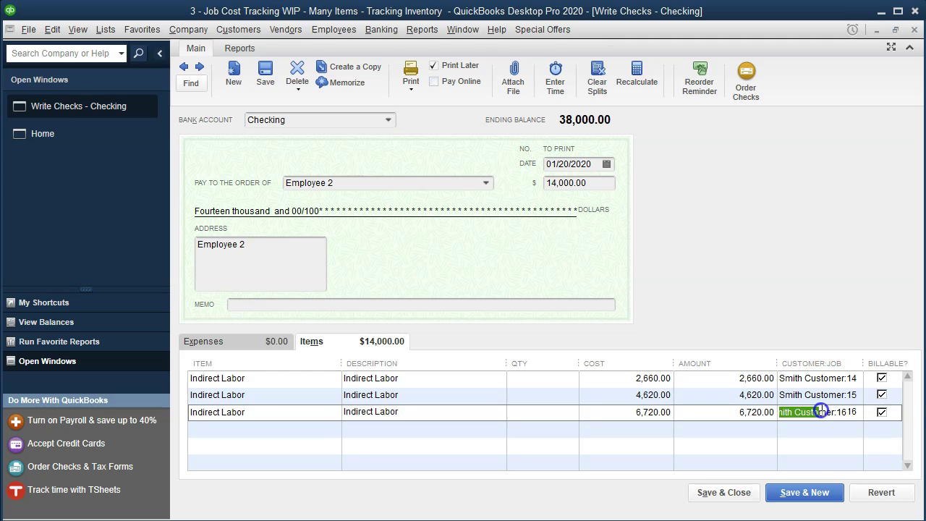
left_click(815, 442)
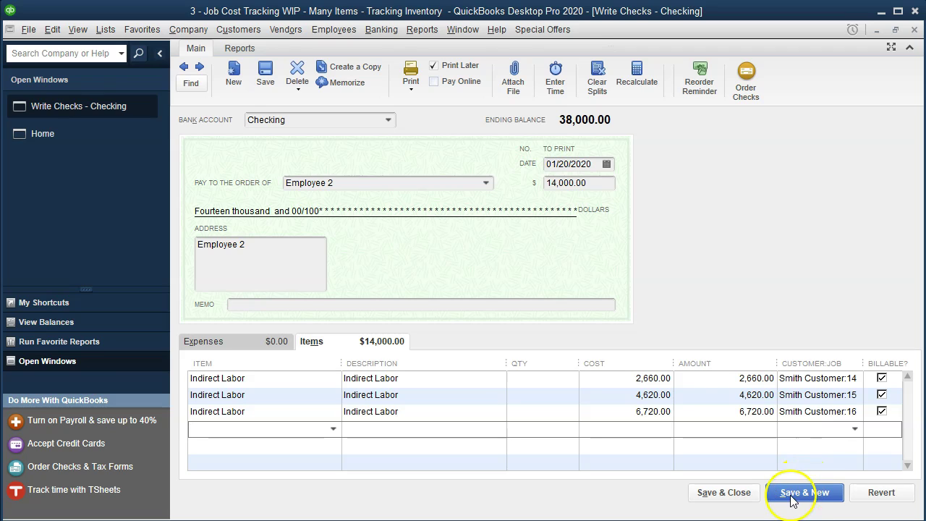
- Switch to Excel and examine the first 1/30 journal entry between cost of goods sold and cash
key("alt+Tab")
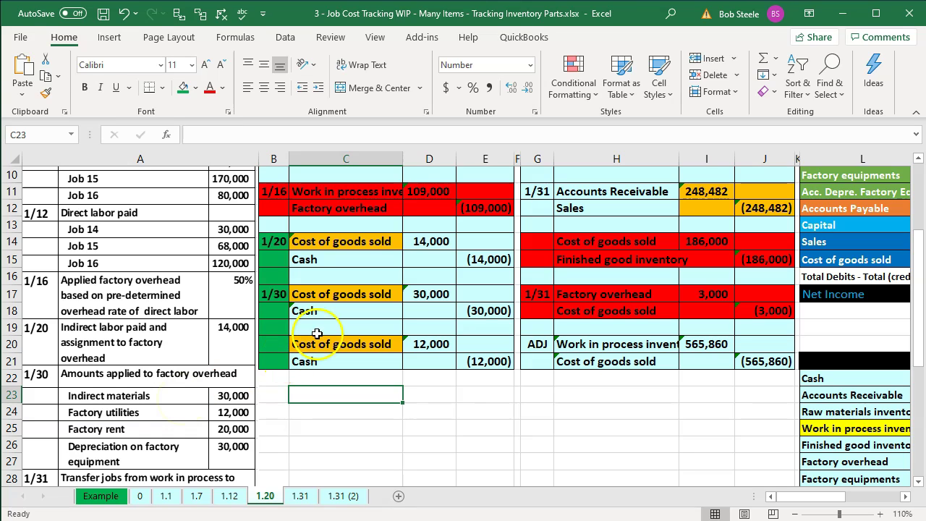
left_click(311, 311)
left_click_drag(325, 294, 471, 306)
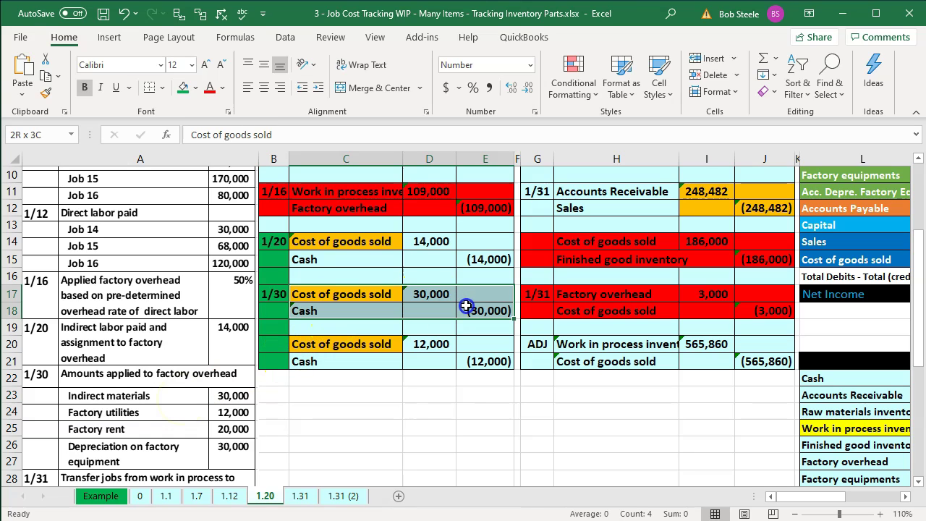
left_click(408, 338)
left_click_drag(373, 293, 459, 310)
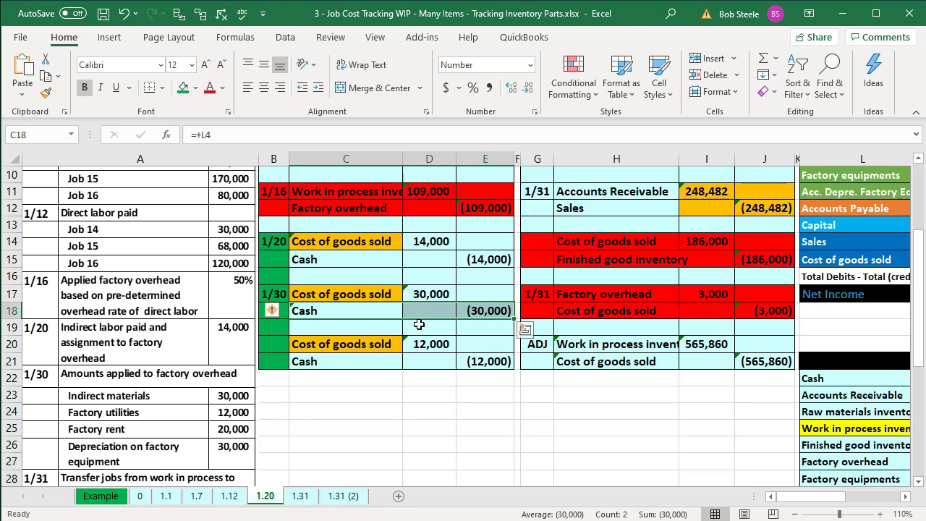
- Examine the Cost of goods sold row in the worksheet's account balances table
key("Right")
key("Right")
key("Right")
key("Right")
key("Right")
key("Right")
key("Right")
key("Right")
key("Right")
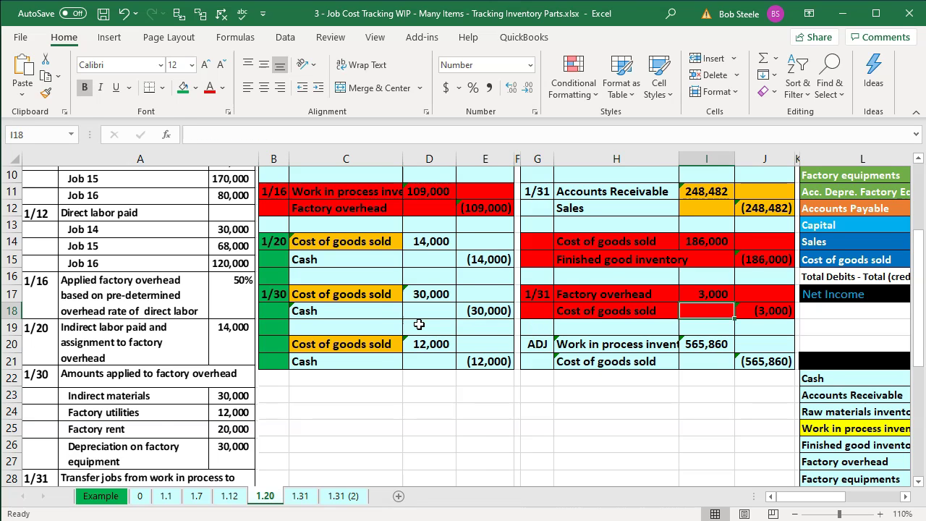
key("Right")
key("Right")
key("Right")
key("Right")
key("Right")
key("Right")
key("Right")
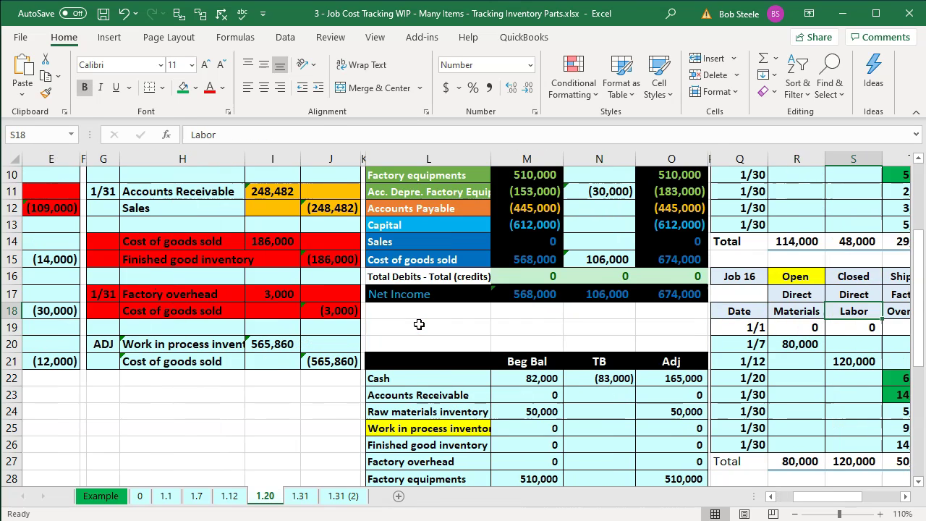
scroll(419, 324, "up", 3)
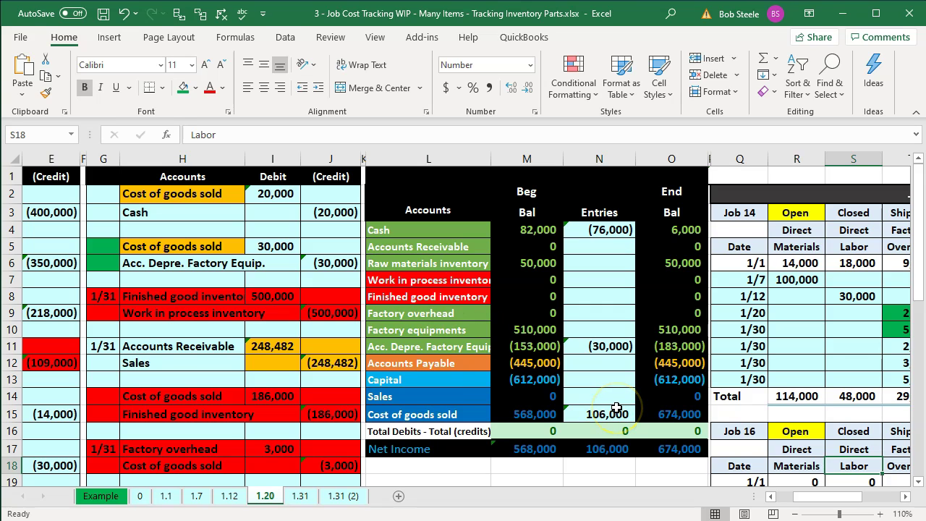
left_click(442, 417)
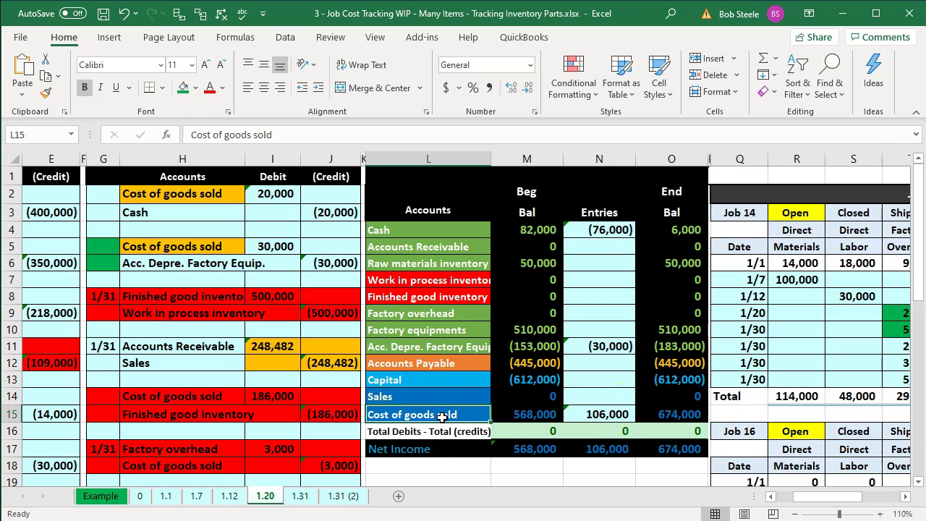
- Examine the overhead allocation percentages for Jobs 14, 15 and 16 in the job cost record
key("Right")
key("Right")
key("Right")
key("Right")
key("Right")
key("Right")
key("Right")
key("Right")
key("Right")
key("Right")
key("Right")
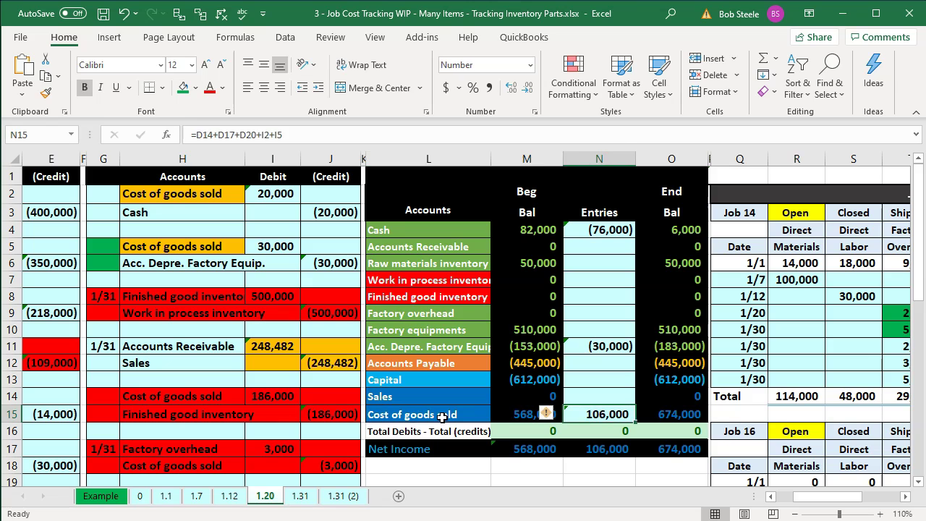
key("Right")
key("Right")
key("Right")
key("Right")
key("Right")
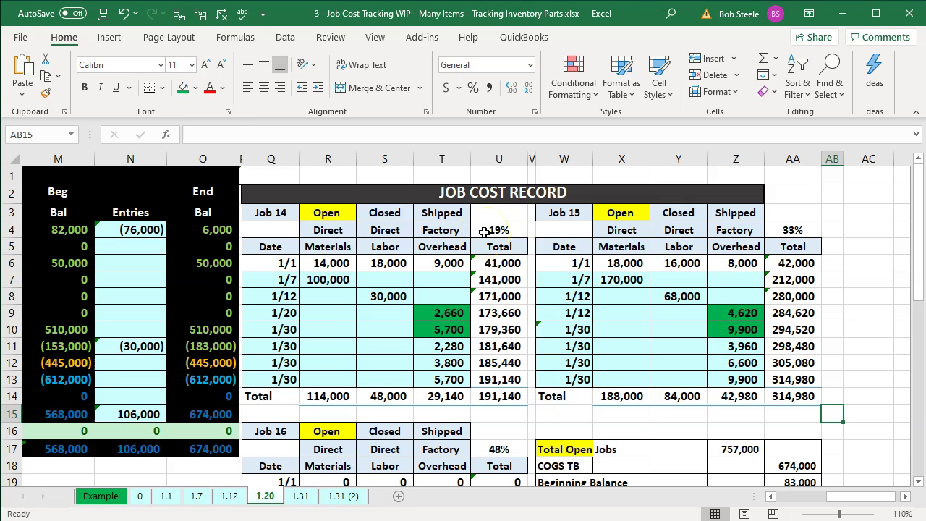
left_click(484, 231)
left_click(780, 229)
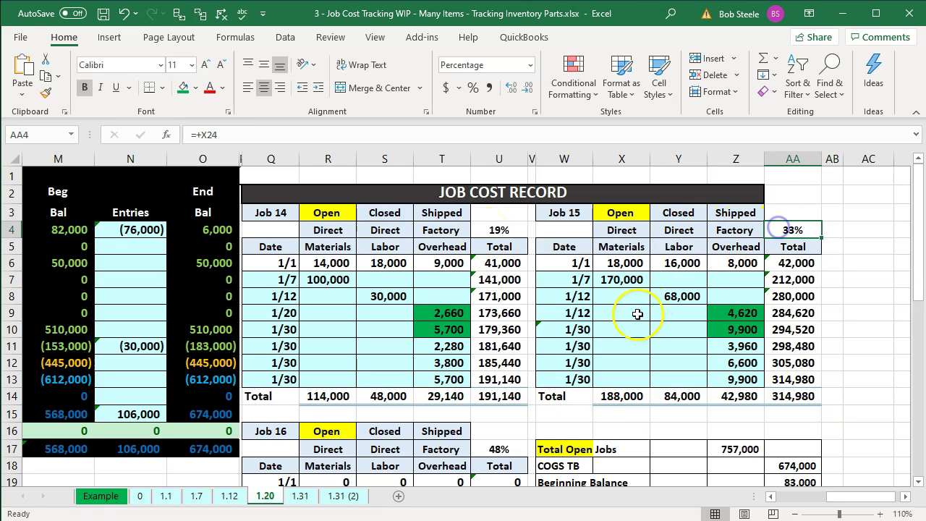
left_click(511, 449)
- Inspect Job 14's first 1/30 overhead formula, then select the matching overhead cells of Jobs 14, 15 and 16 together
left_click(450, 333)
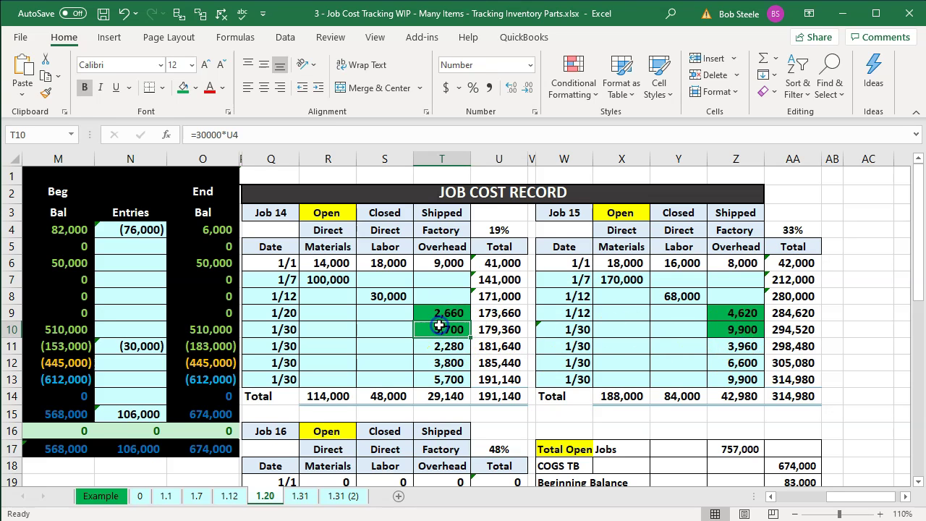
double_click(440, 326)
key("Return")
left_click(439, 329)
left_click(755, 328, "ctrl")
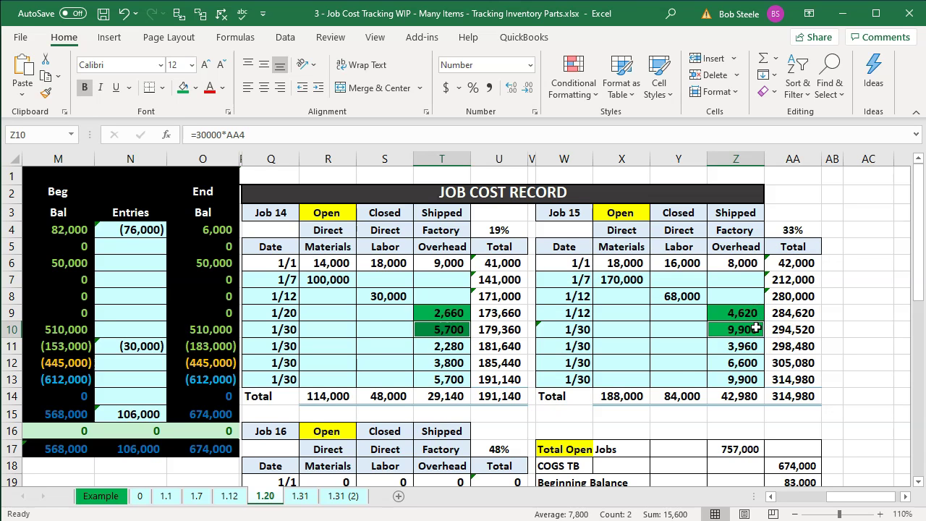
scroll(699, 376, "down", 2)
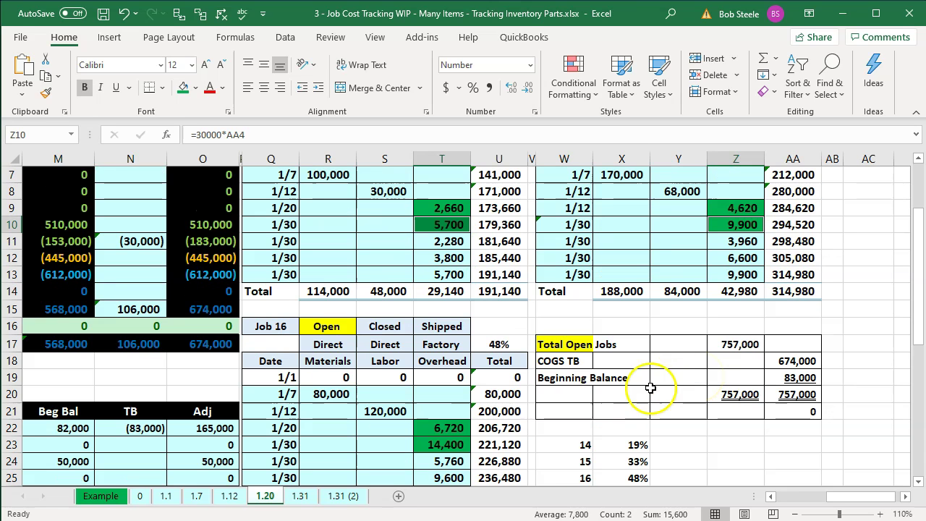
left_click(449, 446, "ctrl")
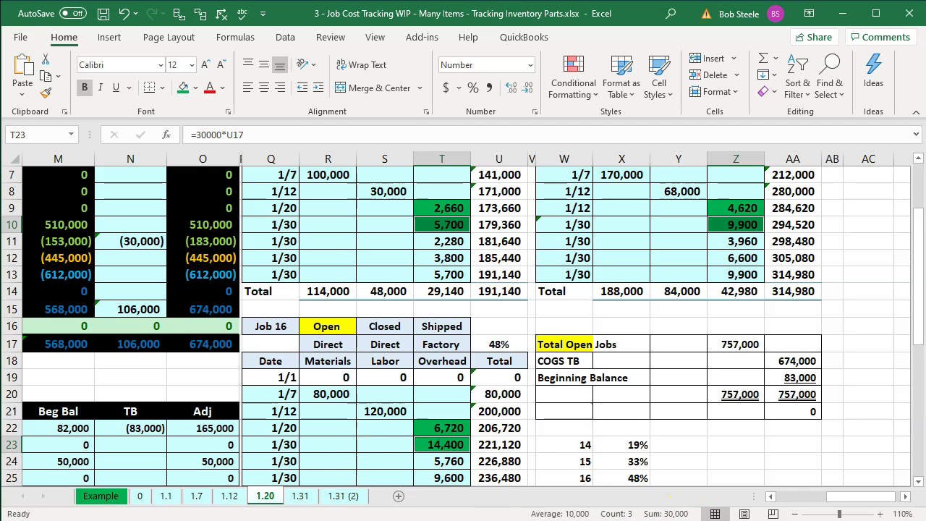
- Switch to QuickBooks, add Staples as a new payee on the blank check, and set the check amount to 30,000
key("alt+Tab")
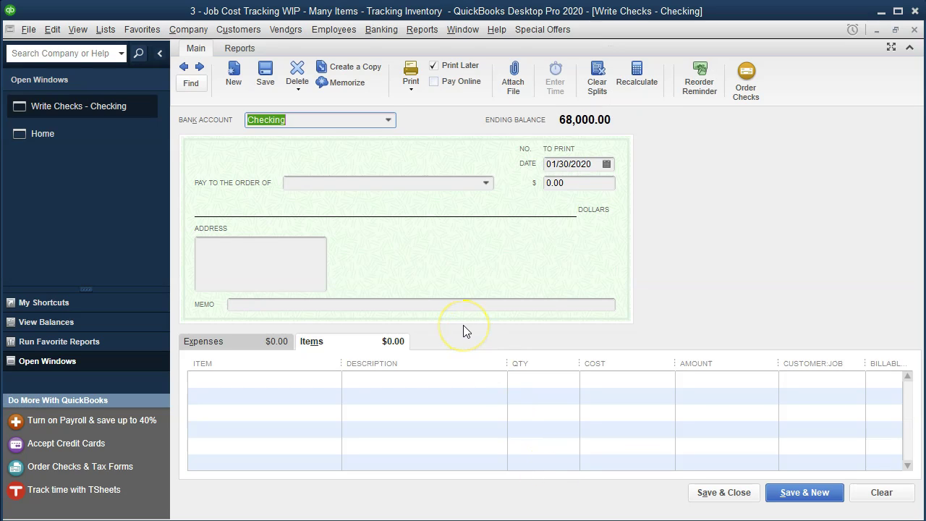
key("Tab")
key("Tab")
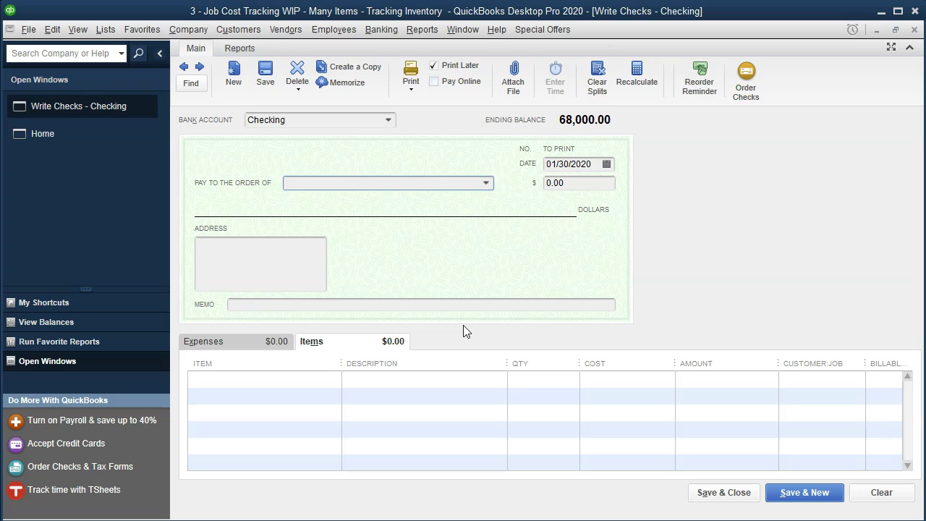
type("Staples")
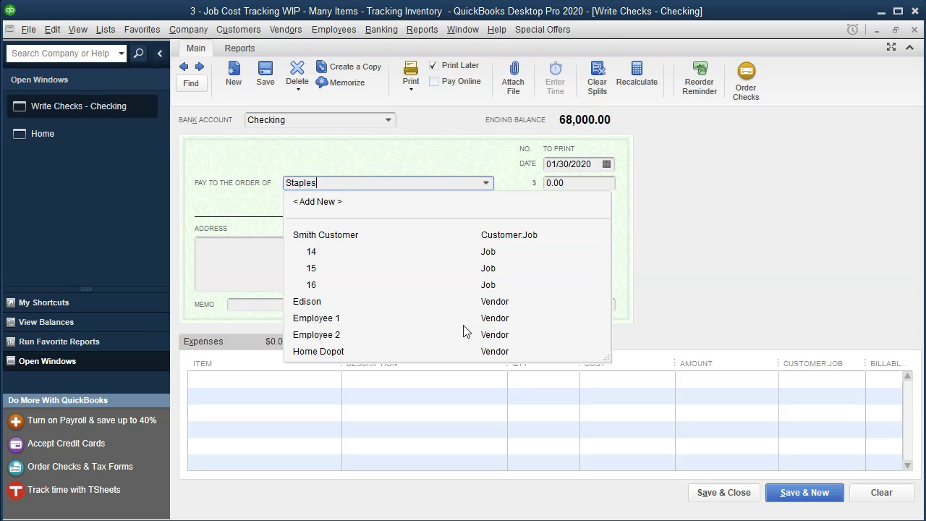
key("Tab")
left_click(387, 169)
left_click(419, 269)
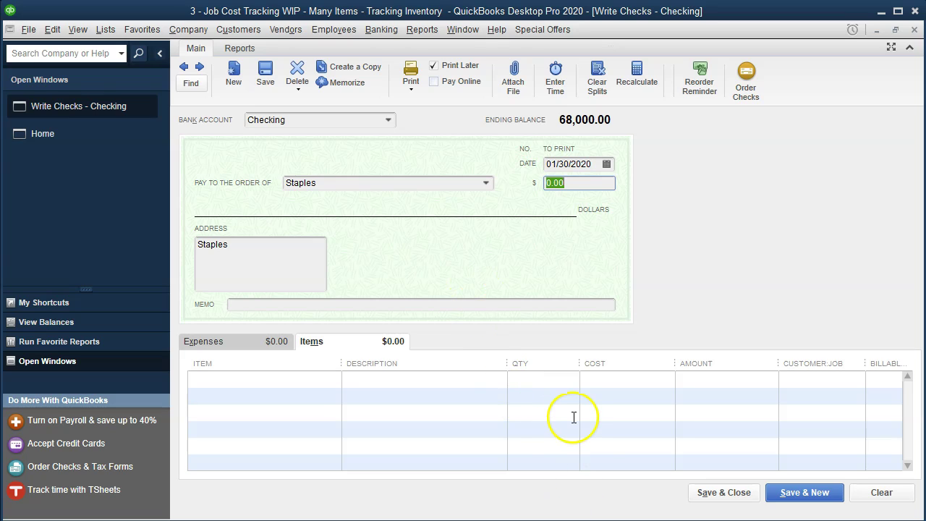
type("30,000")
key("Tab")
key("Tab")
key("Tab")
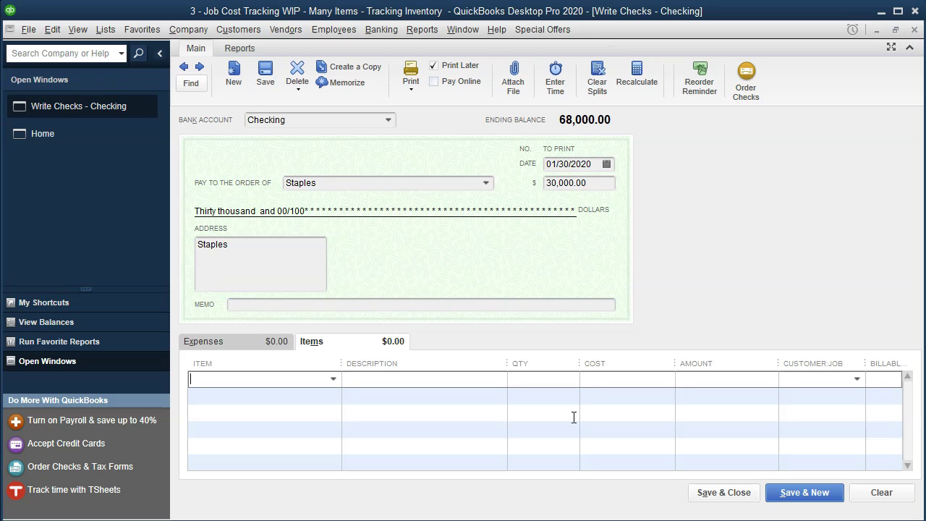
- Add a new item named Indirect Materials from the check's first item line and set its type to Service
type("In")
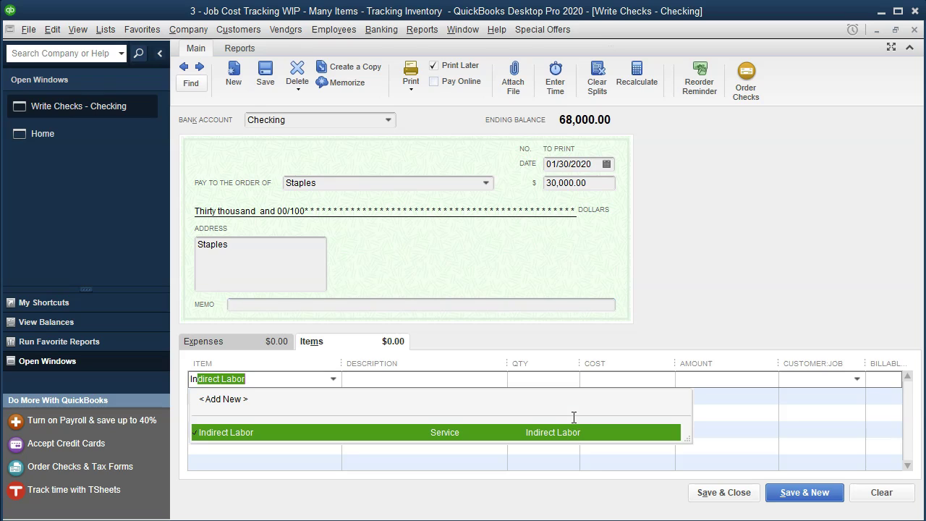
type("direct Materials")
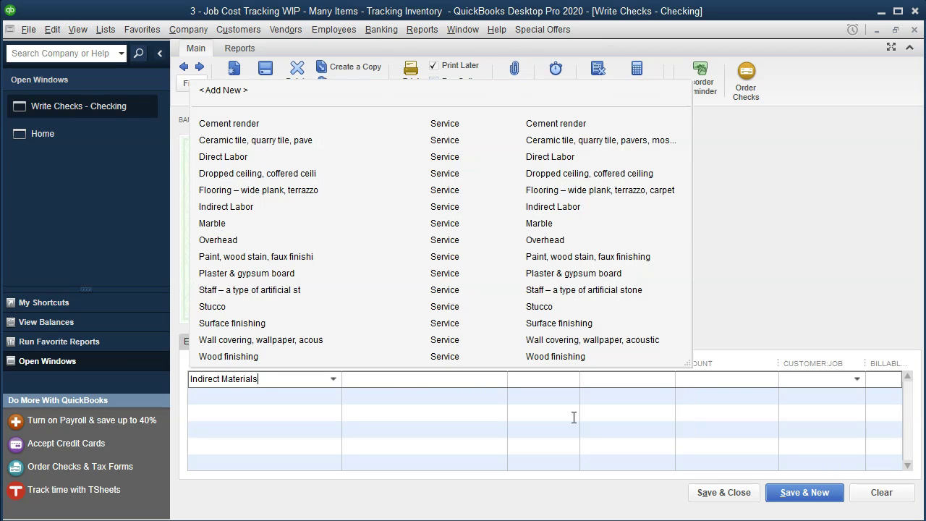
key("Tab")
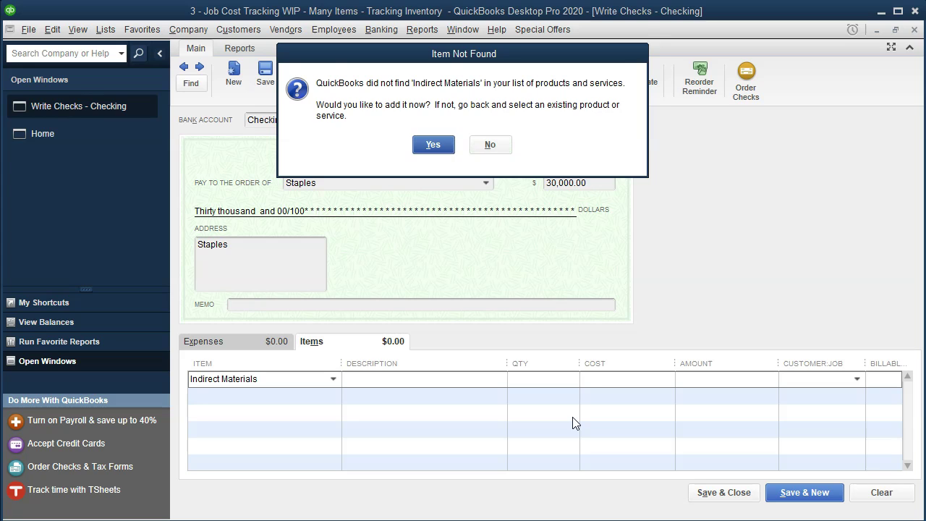
key("Return")
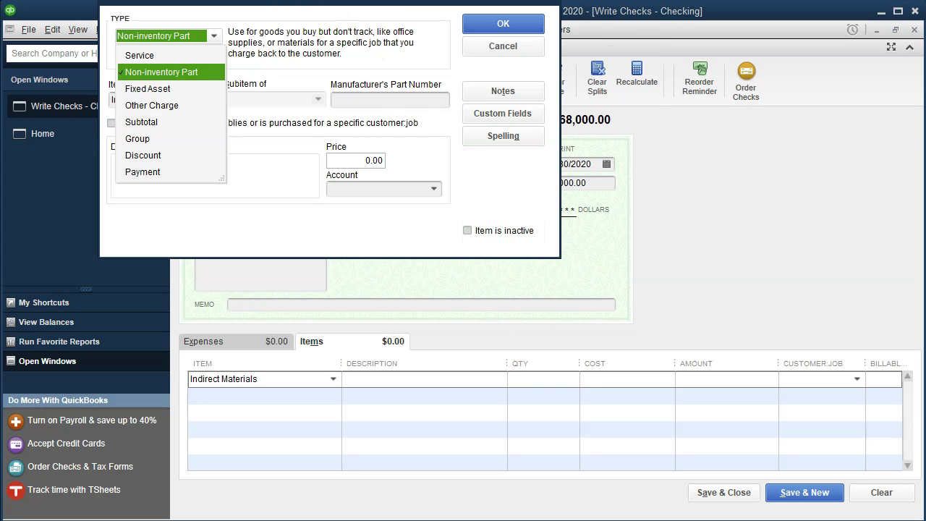
left_click(299, 17)
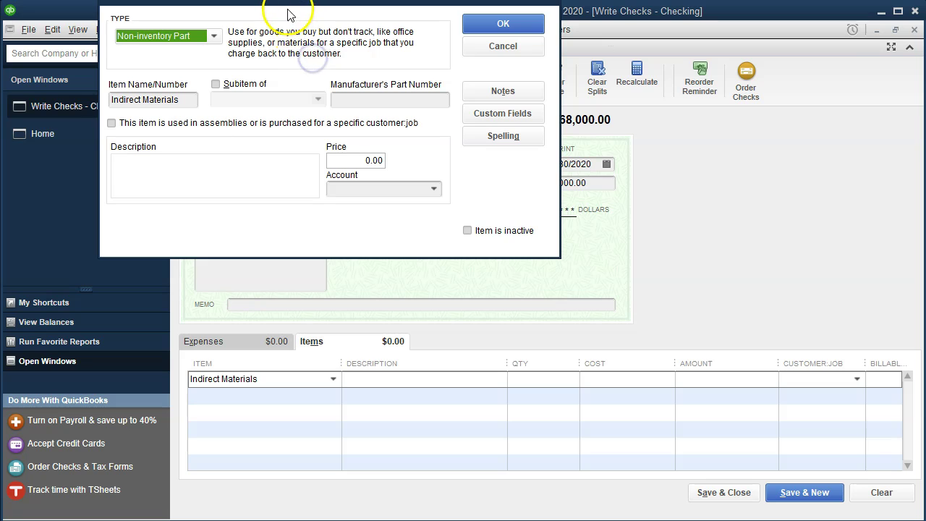
left_click(227, 102)
left_click(167, 118)
- Mark the new item as used in assemblies or performed by a subcontractor, and enter Indirect Materials as its purchase and sales descriptions
left_click(150, 155)
key("ctrl+c")
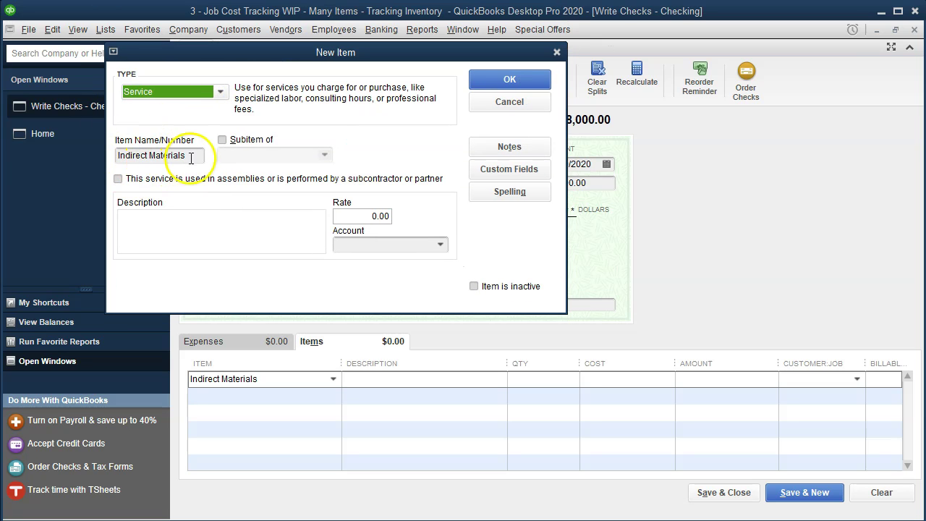
left_click(117, 179)
left_click(159, 224)
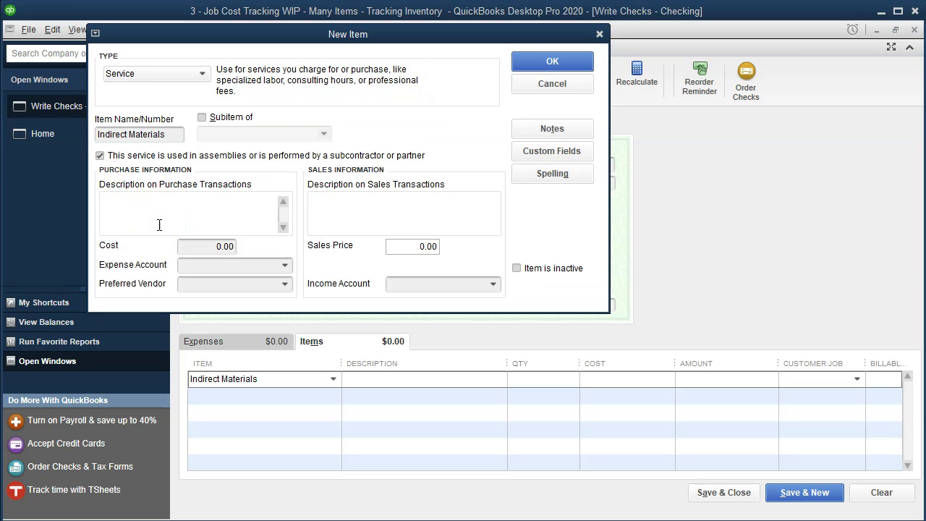
key("ctrl+v")
left_click(353, 218)
- Set the item's expense account to a new Indirect Materials account of type Cost of Goods Sold, as a subaccount of Factory Overhead
left_click(244, 266)
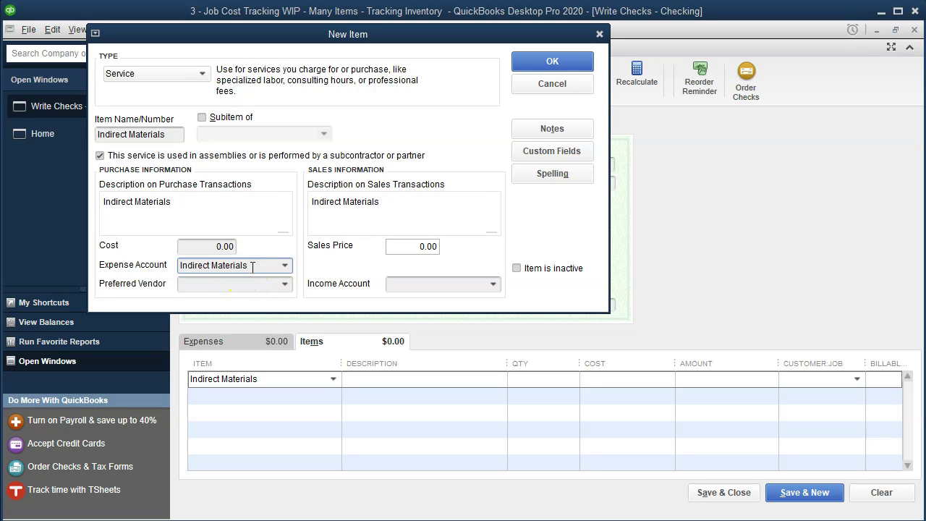
key("Tab")
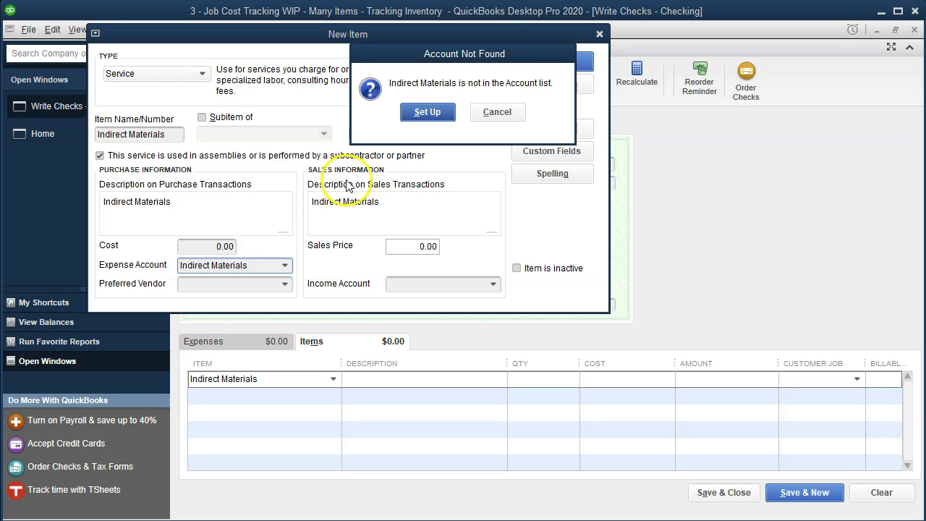
left_click(443, 109)
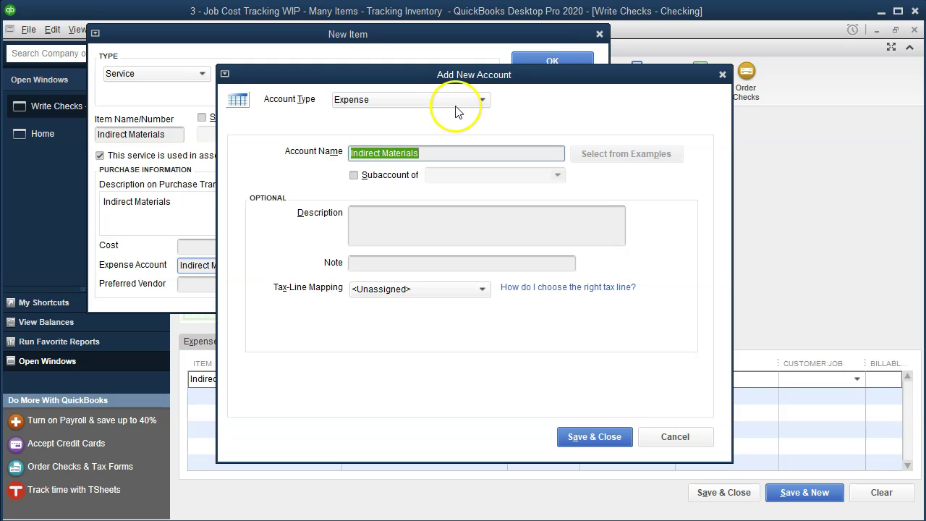
left_click(467, 102)
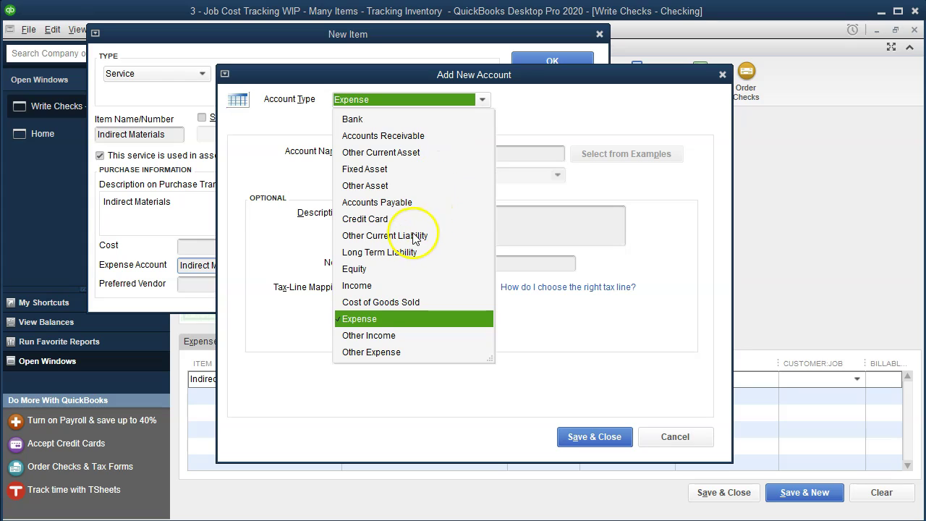
left_click(404, 302)
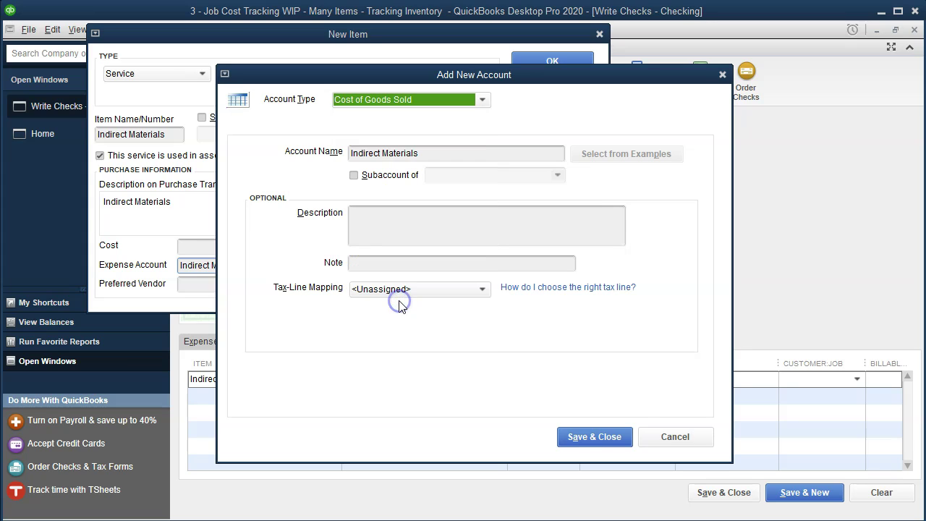
left_click(354, 175)
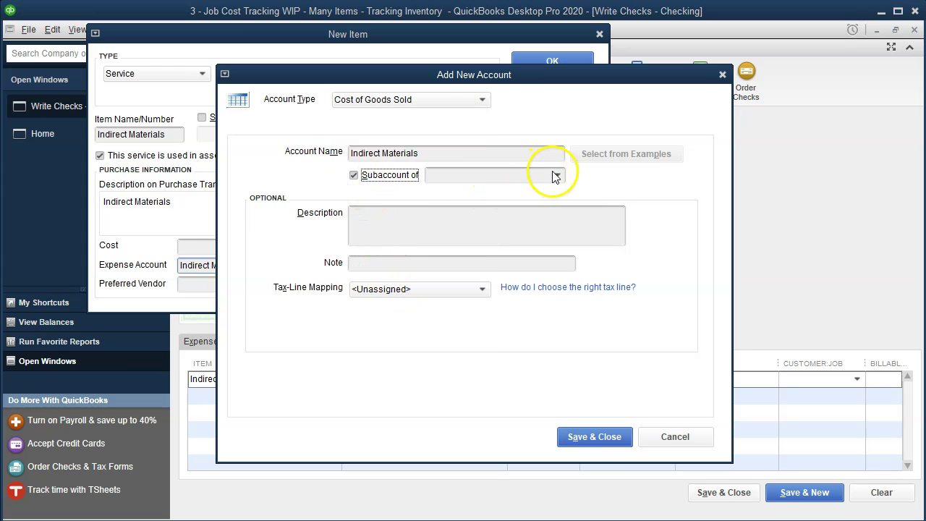
left_click(557, 175)
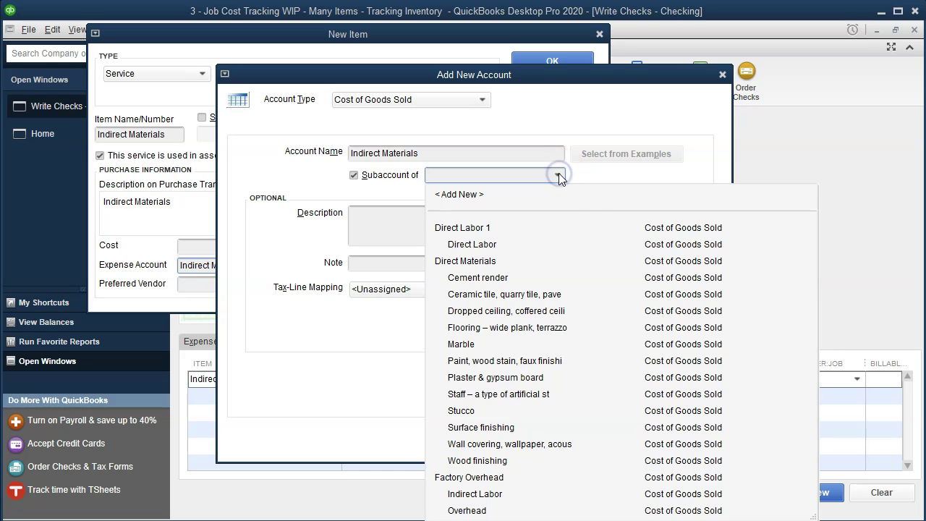
left_click(447, 478)
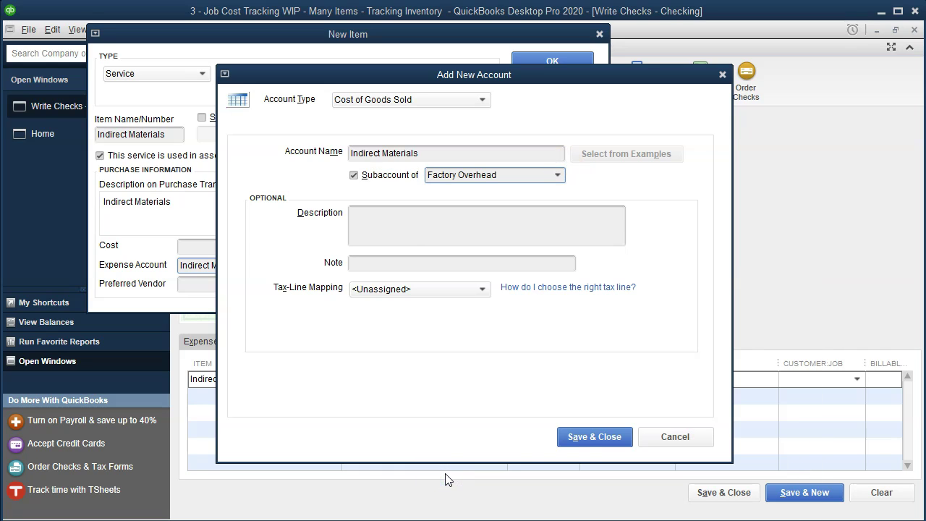
left_click(569, 437)
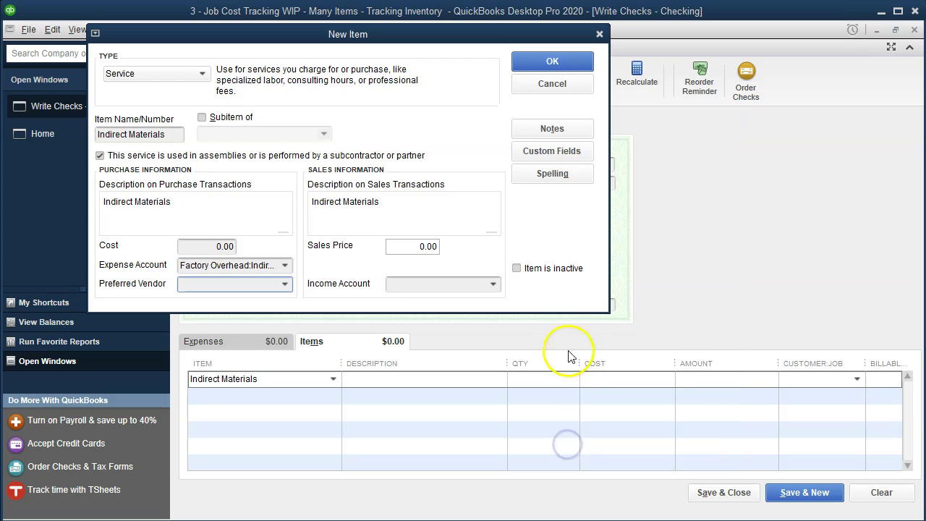
- Assign Income as the item's income account and save the new item
left_click(455, 288)
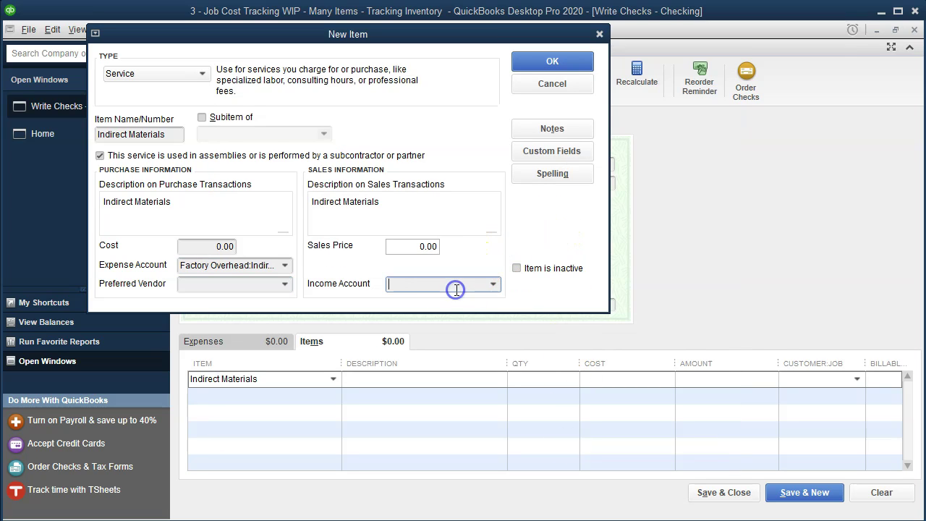
type("Income")
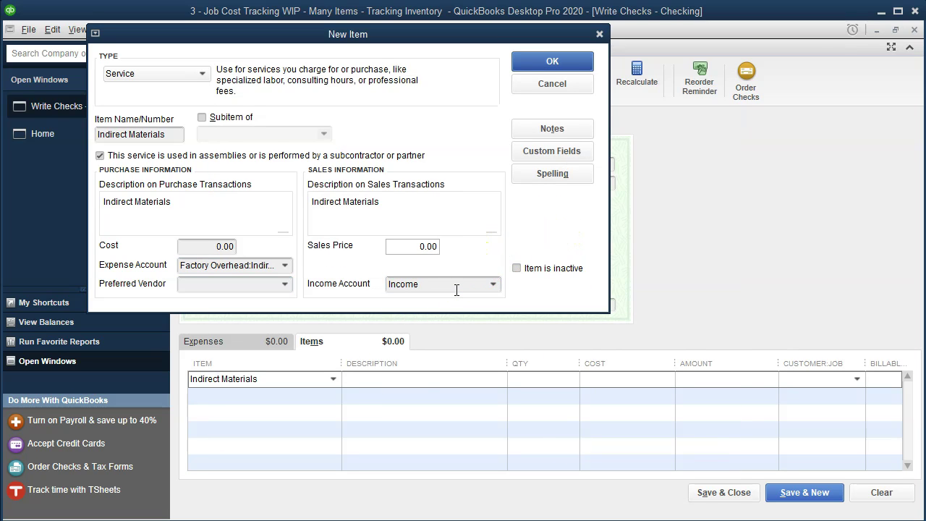
left_click(535, 65)
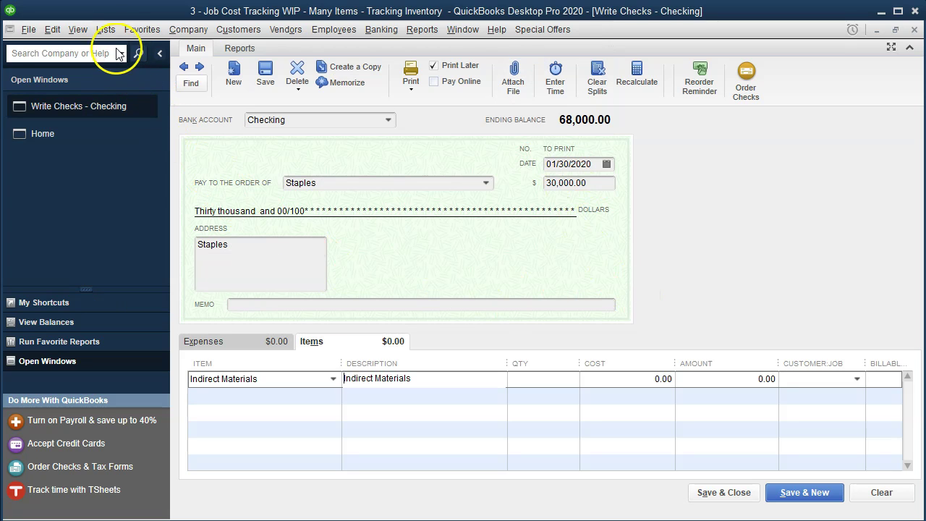
- Review the Indirect Labor and Indirect Materials entries in the Chart of Accounts and the Item List, widening the item name column
left_click(105, 29)
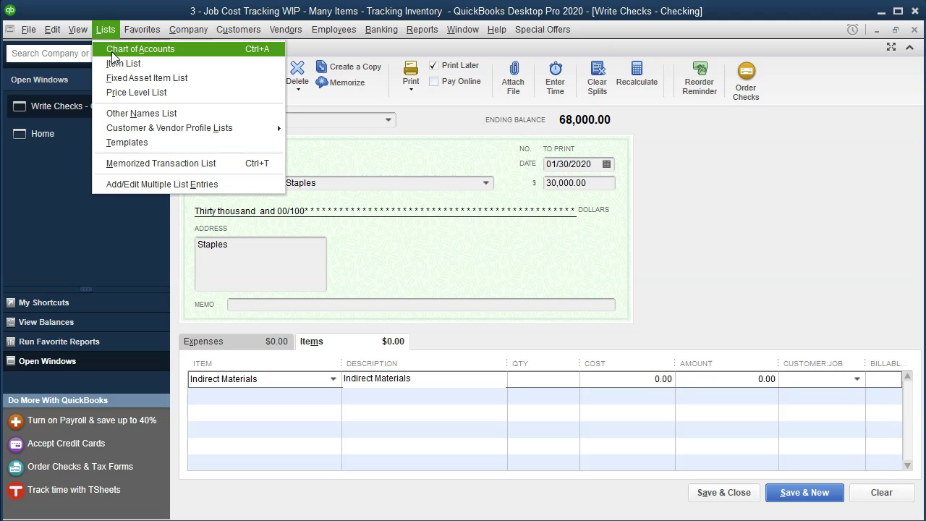
left_click(140, 48)
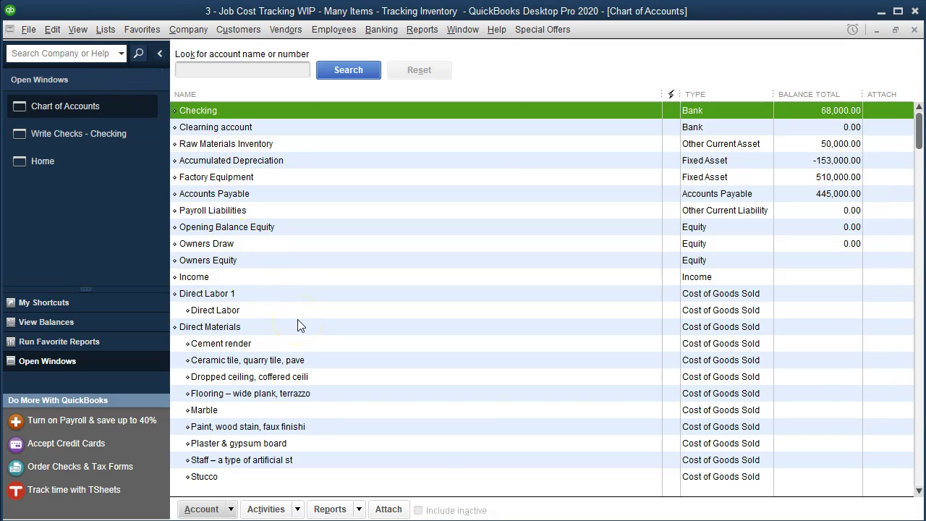
scroll(297, 325, "down", 3)
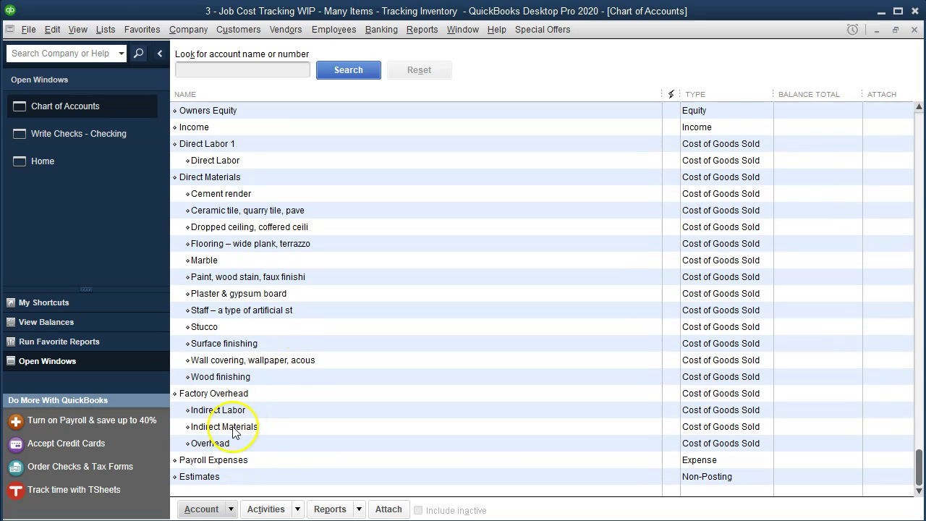
left_click(106, 29)
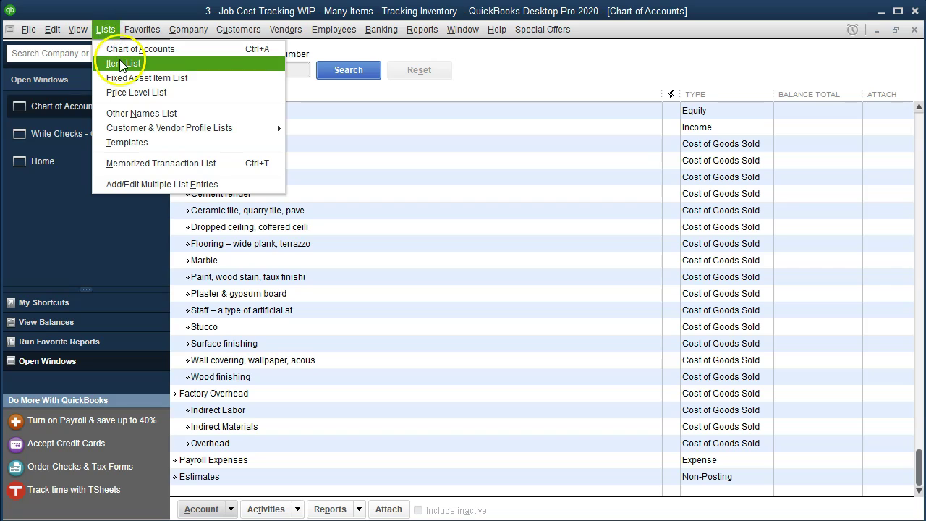
left_click(121, 63)
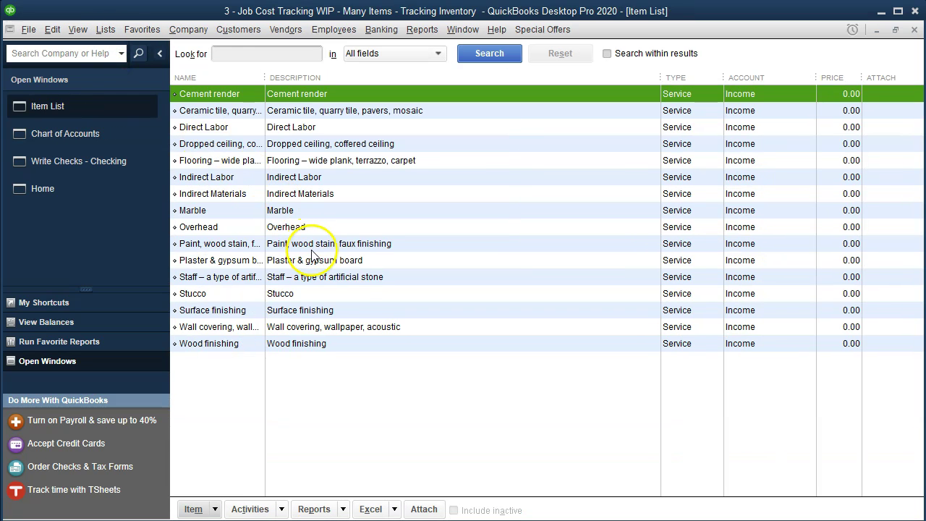
left_click_drag(265, 78, 336, 86)
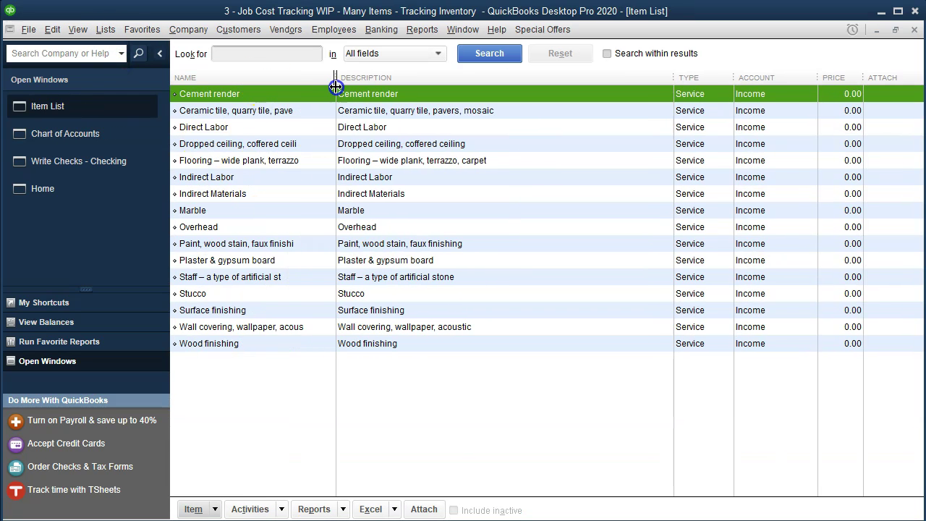
left_click(251, 177)
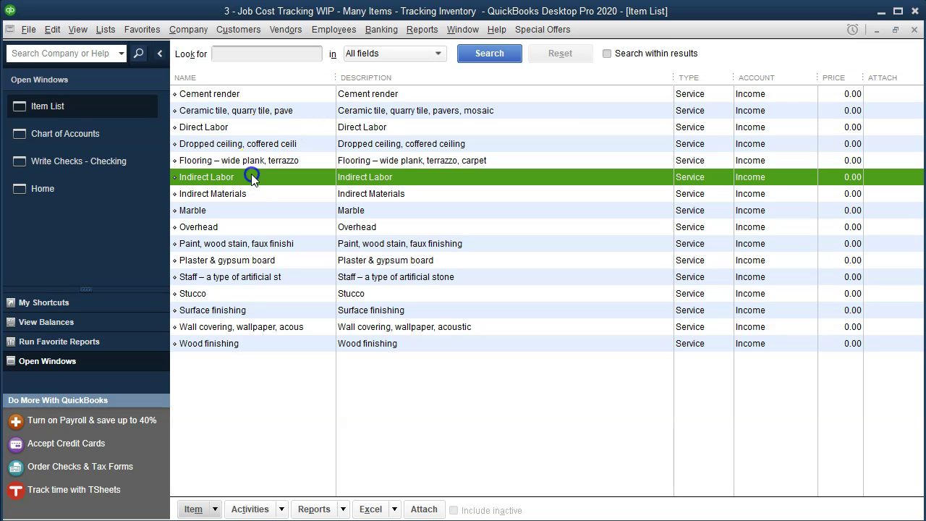
- Look up Job 14's 1/30 overhead in the Excel worksheet and enter 5,700 as the first check line's cost, assigned to Job 14
left_click(102, 162)
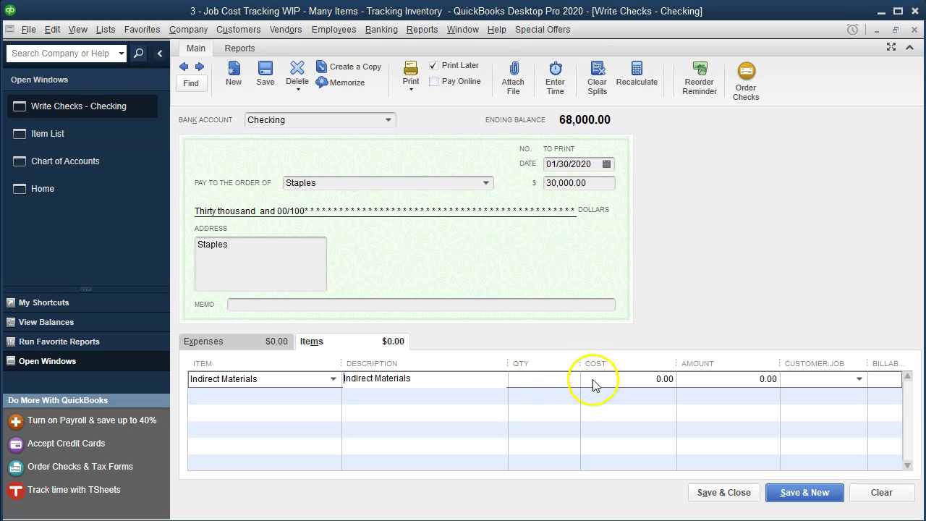
key("alt+Tab")
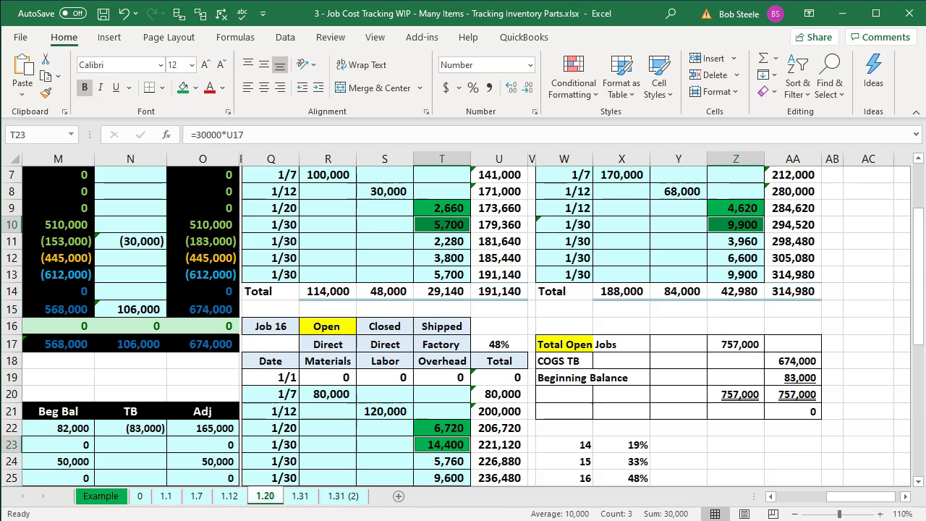
left_click(450, 224)
scroll(434, 303, "up", 1)
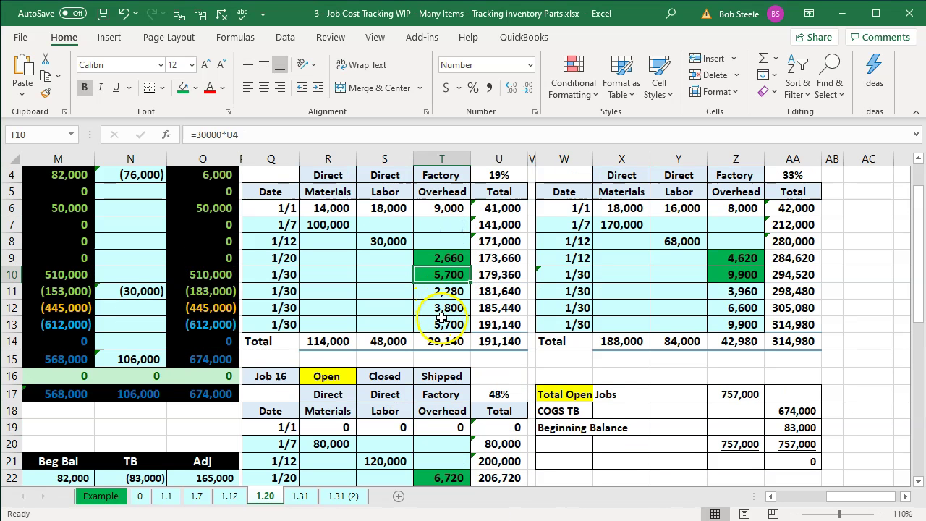
key("alt+Tab")
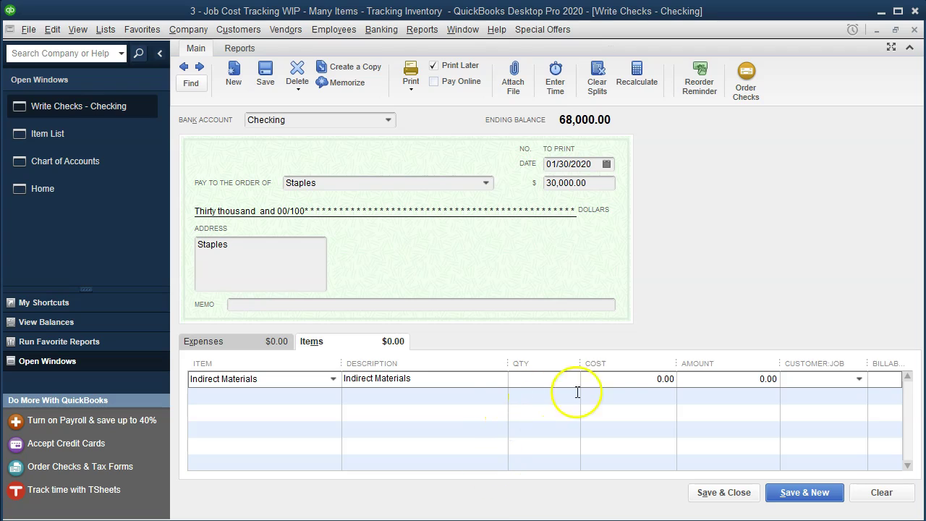
left_click(621, 378)
type("5,700")
key("Tab")
key("Tab")
type("S")
key("Tab")
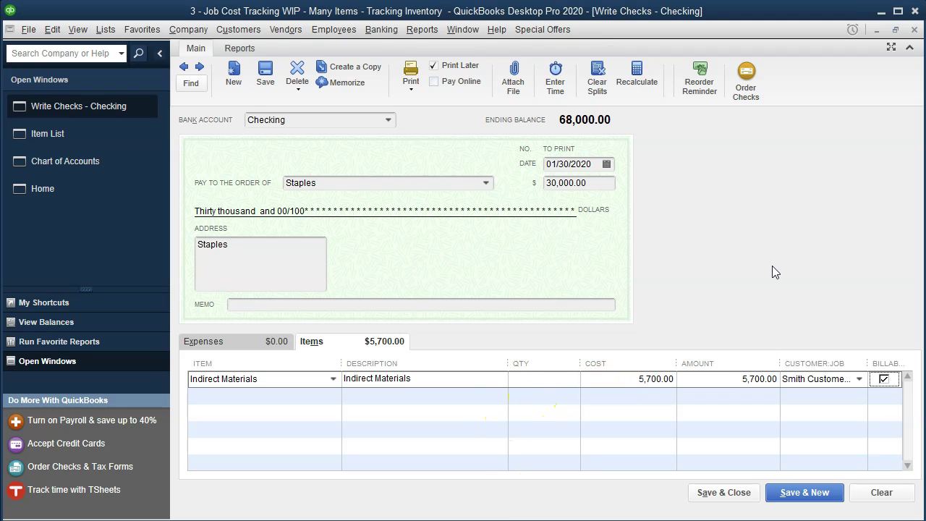
- Add a second item line to the Staples check using the Indirect Labor item
key("Tab")
type("Ind")
key("BackSpace")
key("Tab")
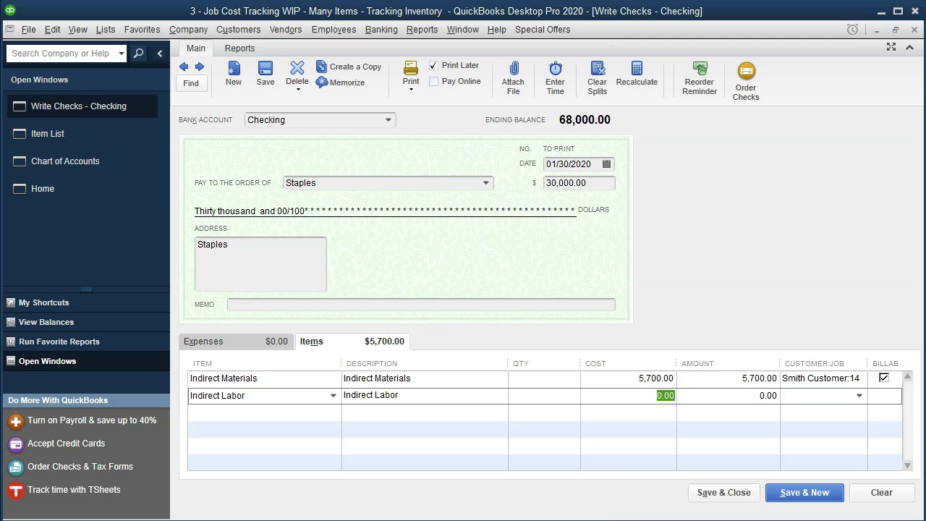
- Look up Job 15's 1/30 overhead in the Excel worksheet and enter 9,900 as the second check line's cost, assigned to Job 15
key("alt+Tab")
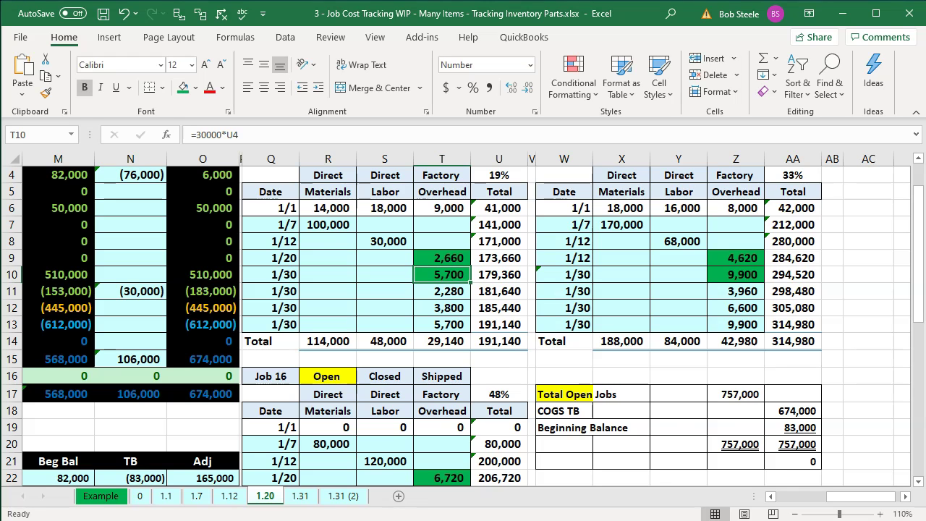
left_click(738, 275)
key("alt+Tab")
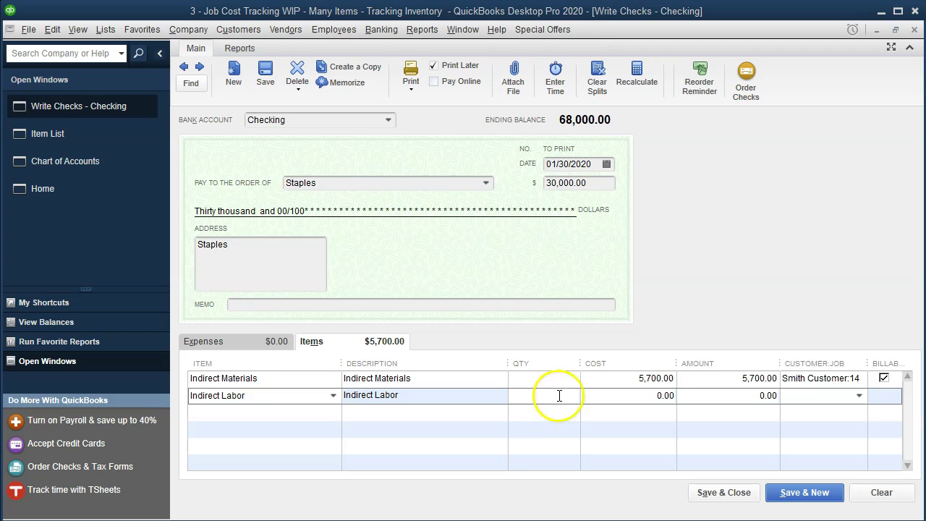
left_click(636, 396)
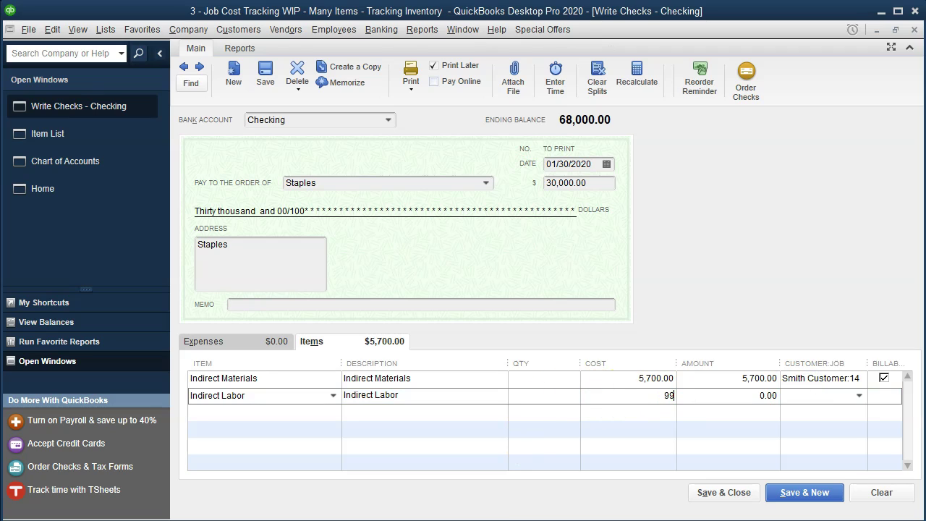
type("9900")
key("Tab")
type("15")
key("Tab")
key("Tab")
- Add a third item line to the Staples check using Indirect Labor and look up Job 16's 1/30 overhead in the Excel worksheet
type("ind")
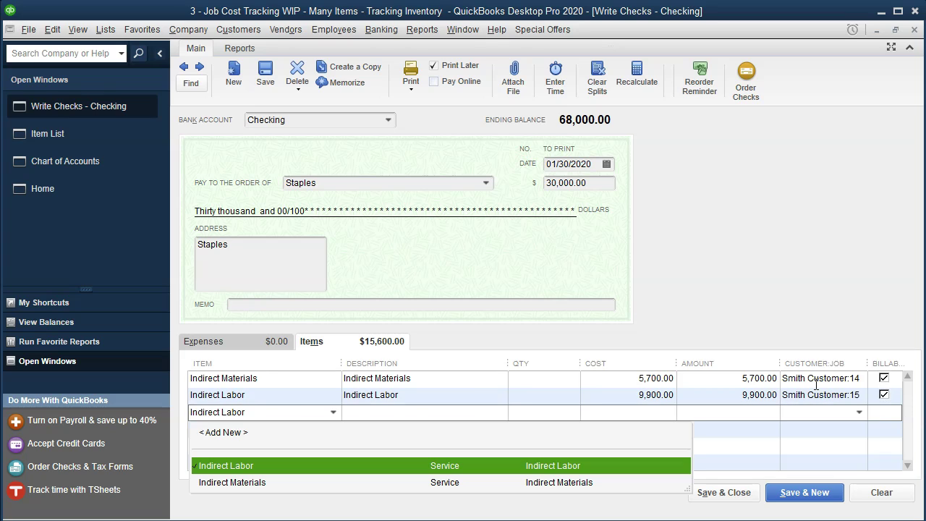
key("Tab")
key("Tab")
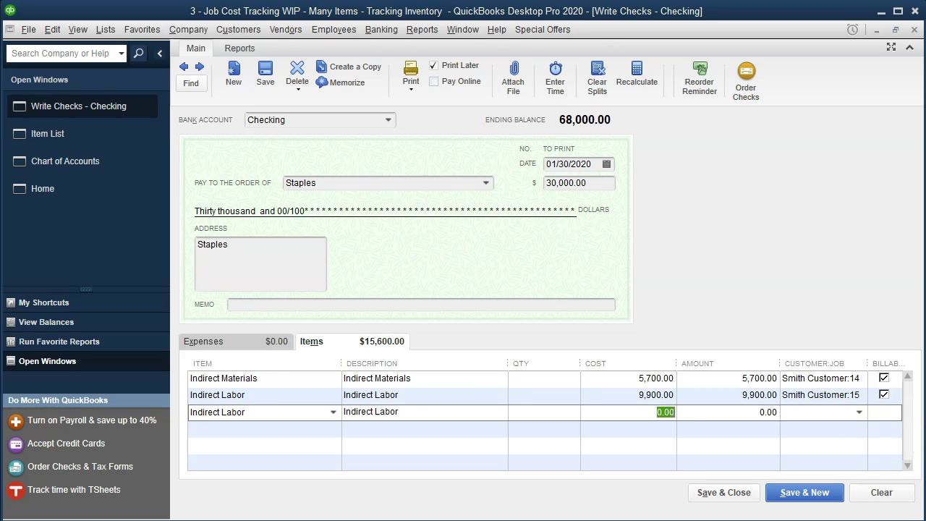
key("alt+Tab")
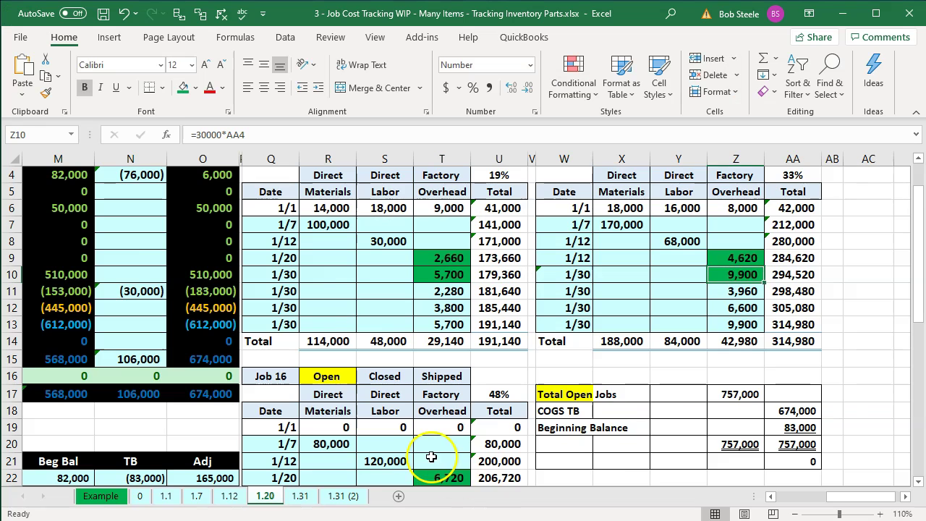
scroll(433, 458, "down", 1)
left_click(447, 445)
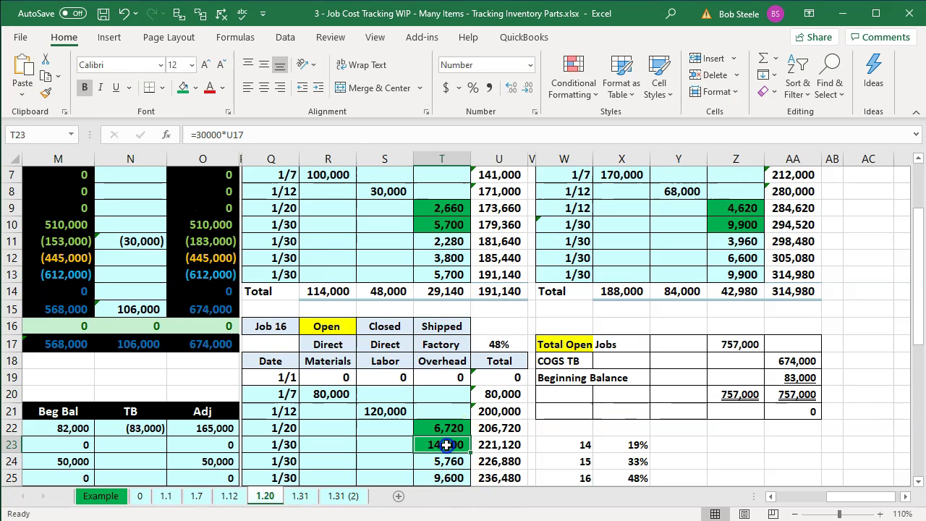
left_click(478, 506)
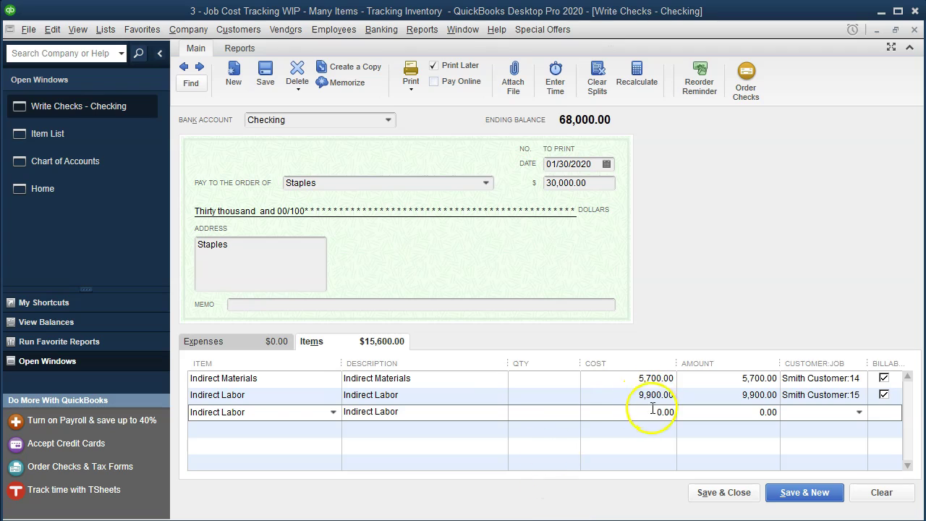
- Enter 14,400 as the third line's cost, assign it to Job 16, and save the future-dated check, starting a new one
type("14,400")
key("Tab")
key("Tab")
type("Smith Customer:16")
key("Tab")
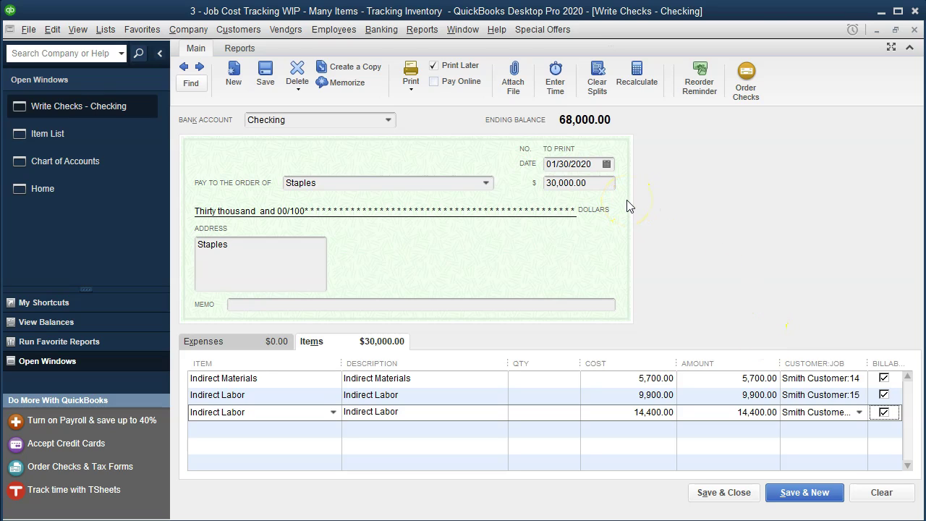
left_click(785, 500)
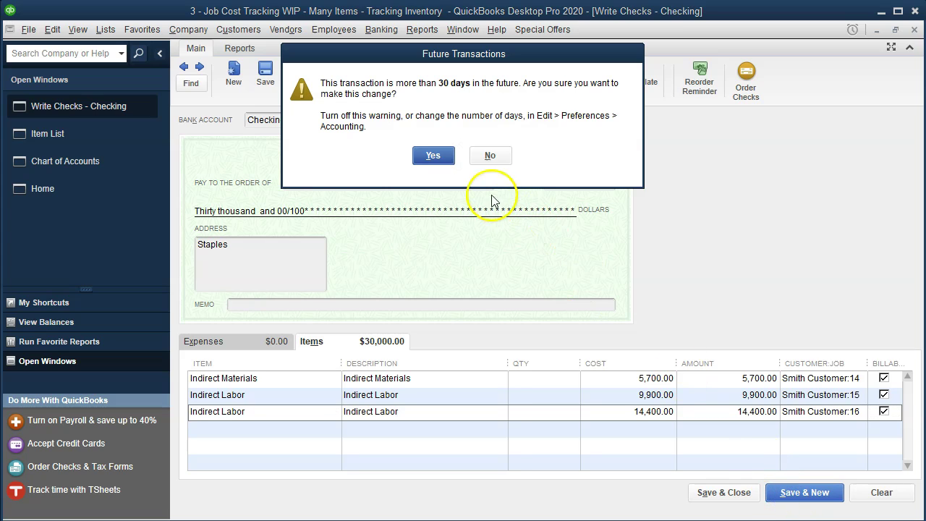
left_click(432, 156)
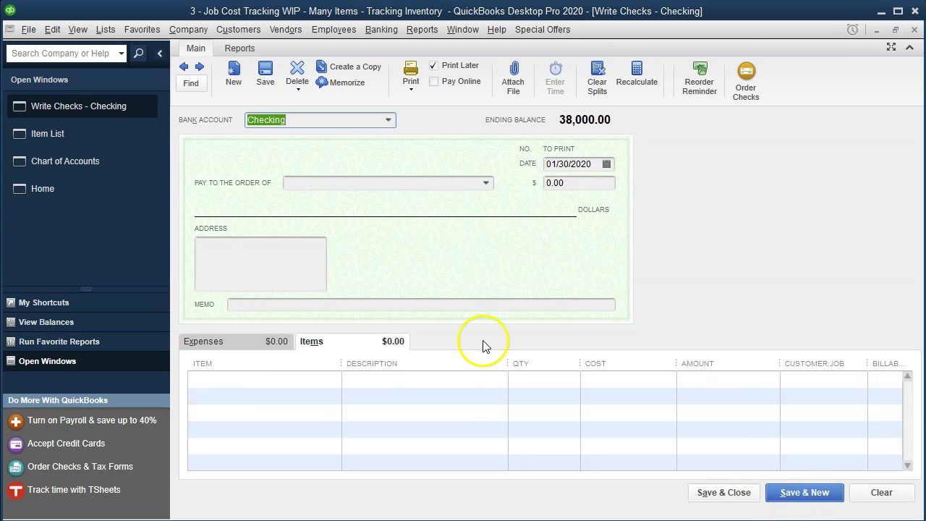
- Switch to Excel and examine the second 1/30 journal entry, covering cost of goods sold and cash for the factory utilities
key("alt+Tab")
left_click(352, 422)
key("Left")
key("Left")
key("Left")
key("Left")
key("Left")
key("Left")
key("Left")
key("Left")
key("Left")
key("Left")
key("Left")
key("Left")
key("Left")
key("Left")
key("Left")
key("Left")
key("Left")
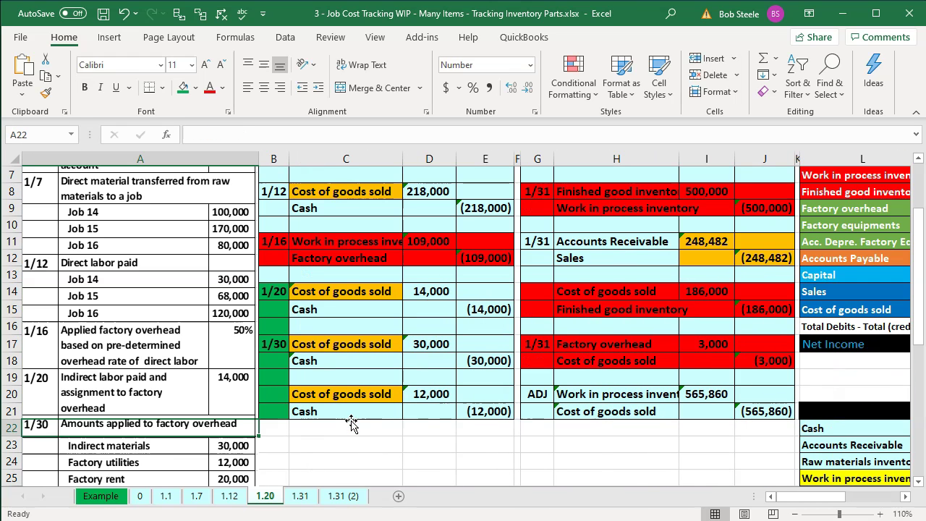
left_click(275, 393)
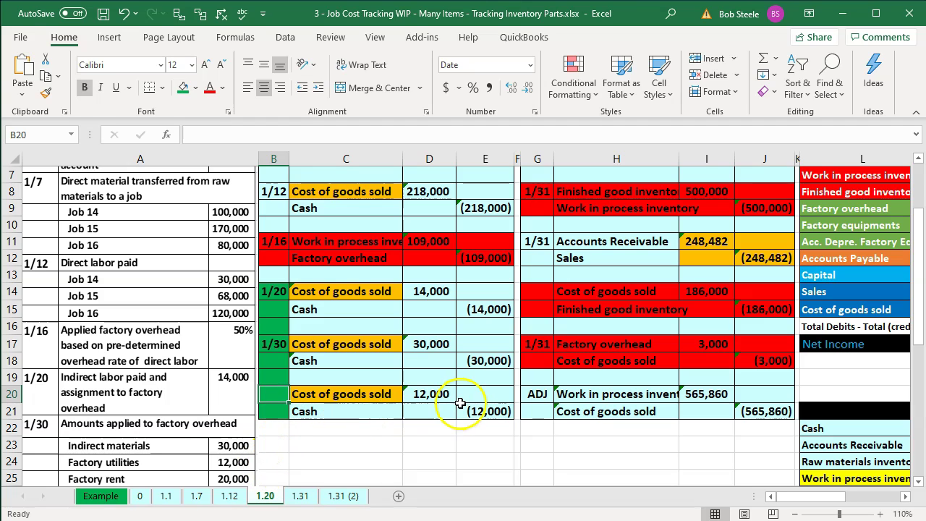
left_click_drag(374, 393, 471, 409)
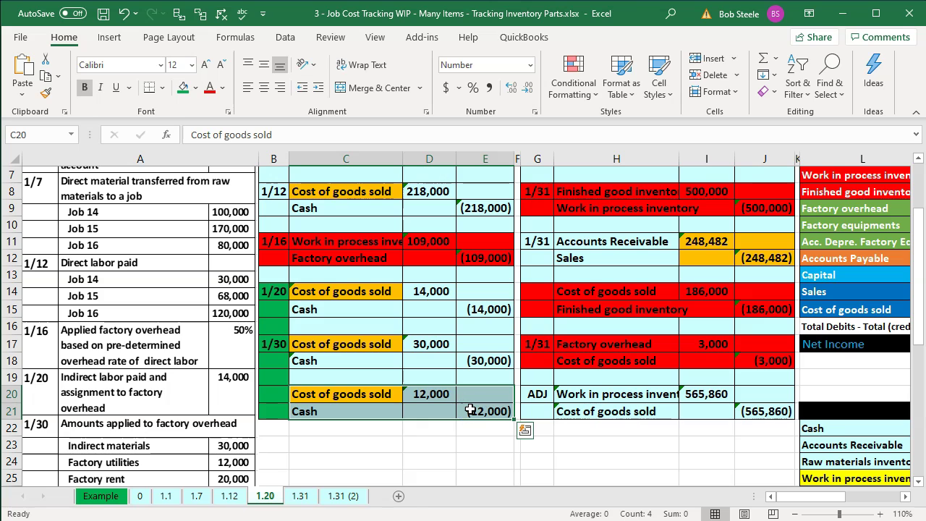
- Review the overhead allocation percentages for Jobs 14, 15 and 16 in the job cost worksheets
key("Right")
key("Right")
key("Right")
key("Right")
key("Right")
key("Right")
key("Right")
key("Right")
key("Right")
key("Right")
key("Right")
key("Right")
key("Right")
key("Right")
key("Right")
key("Right")
key("Right")
key("Right")
key("Right")
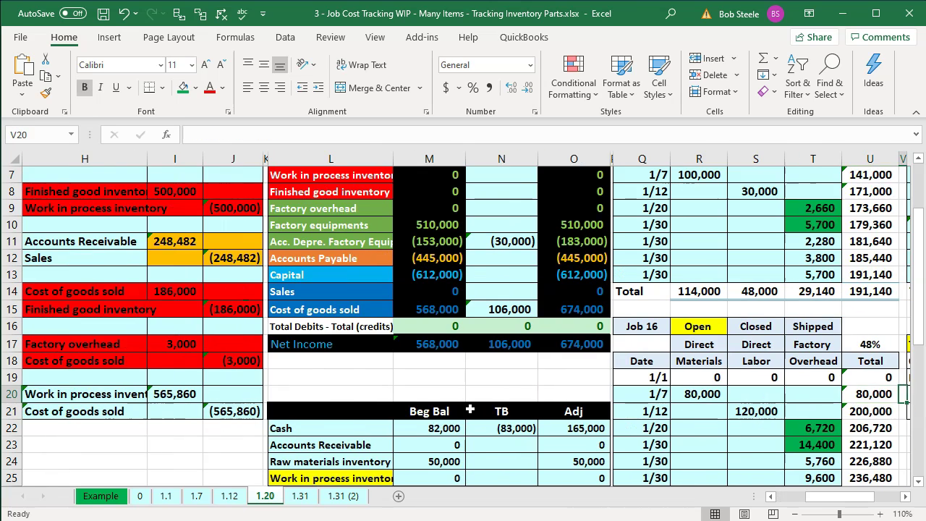
key("Right")
key("Right")
key("Right")
key("Right")
key("Right")
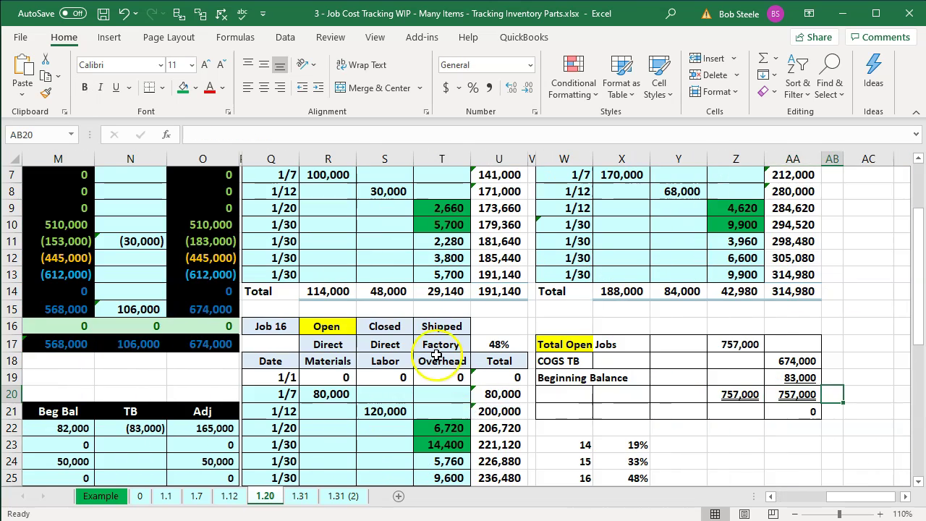
scroll(443, 355, "up", 1)
left_click(499, 176)
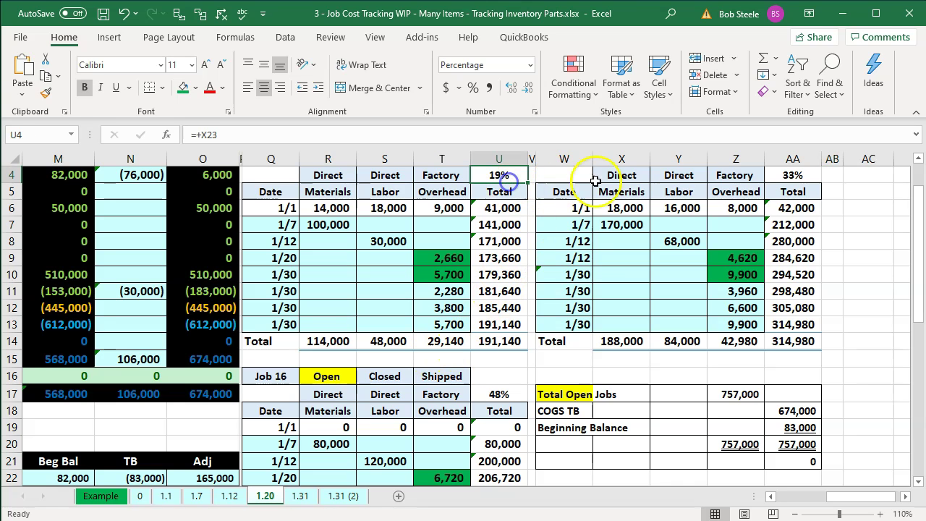
left_click(793, 175)
left_click(500, 394)
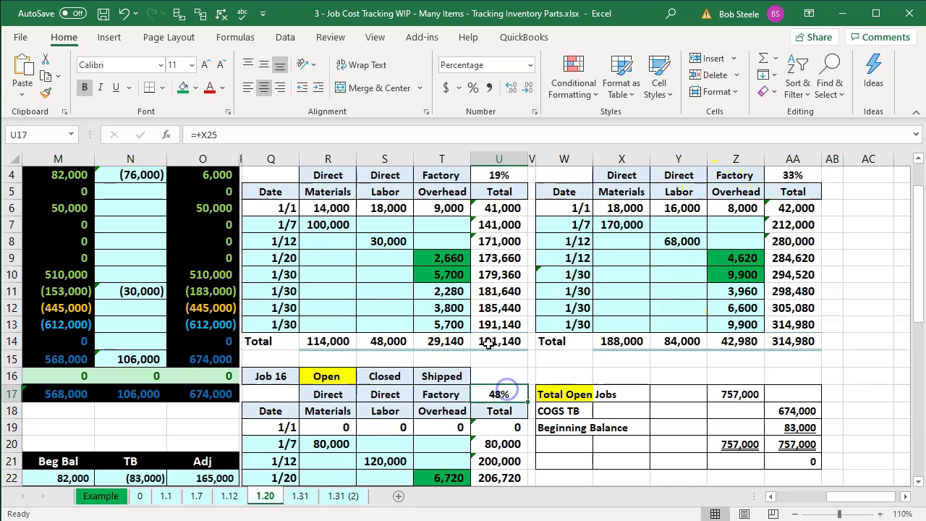
- Fill the 1/30 utilities overhead amounts of Jobs 14, 15 and 16 (2,280, 3,960 and 5,760) with green
left_click(449, 291)
left_click(734, 291, "ctrl")
scroll(464, 420, "down", 1)
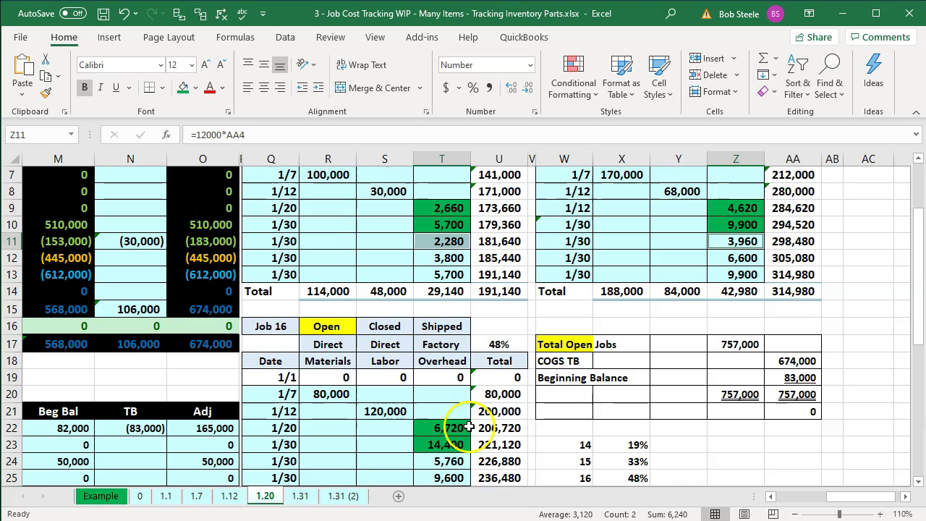
left_click(442, 461, "ctrl")
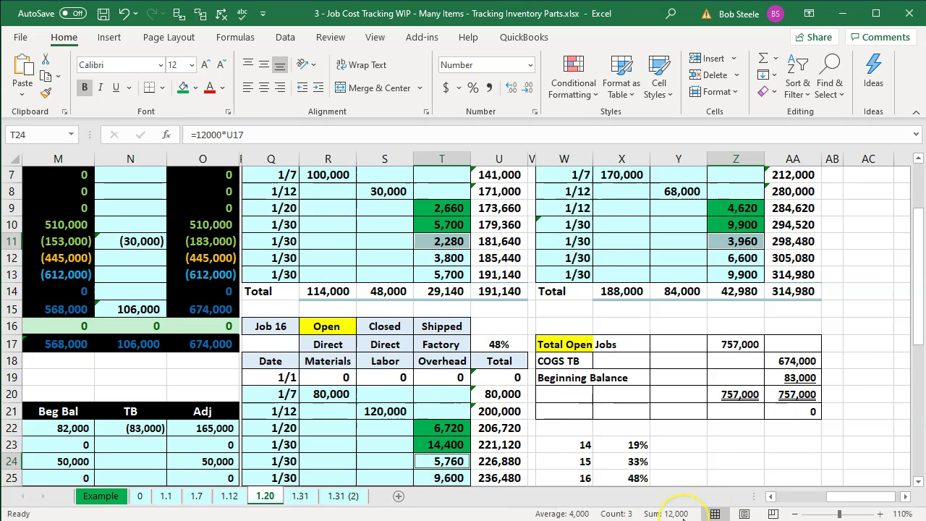
right_click(450, 241)
left_click(385, 238)
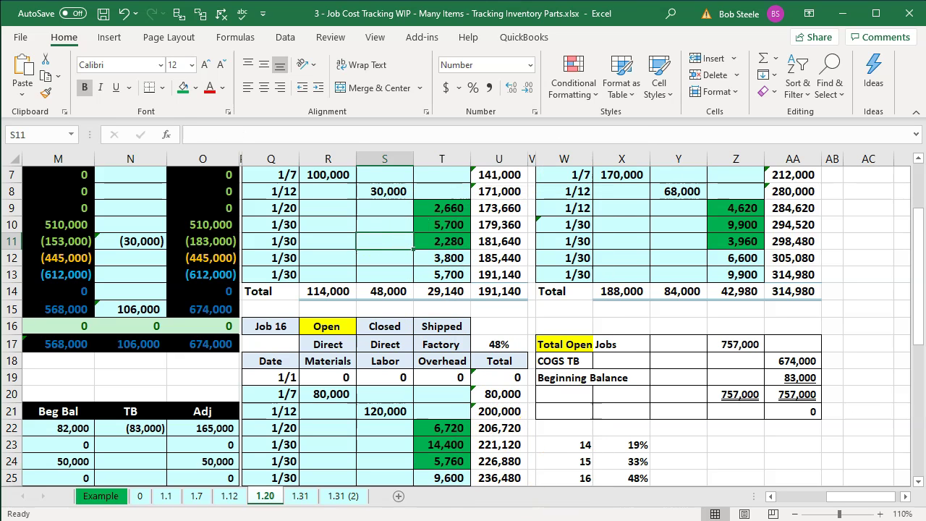
- Switch to QuickBooks and set Edison as the payee on the new check dated 01/30/2020
mouse_move(671, 520)
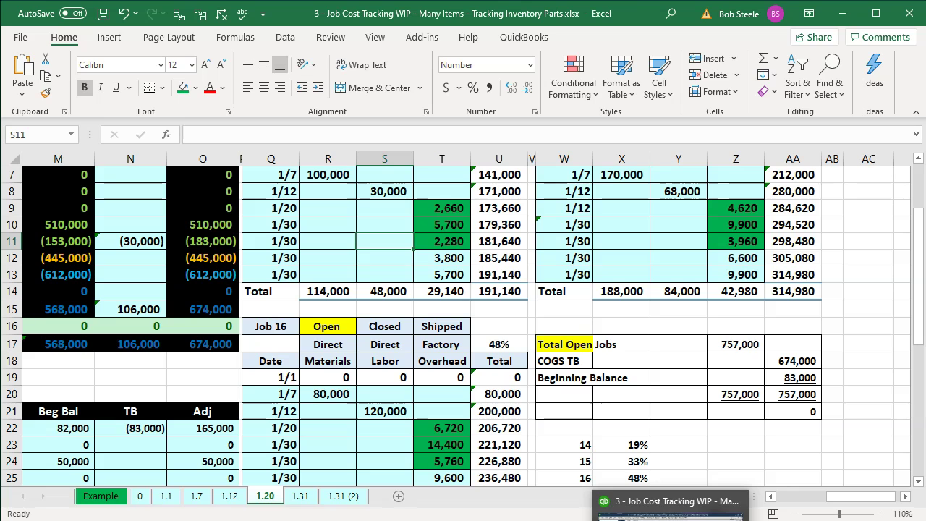
left_click(671, 520)
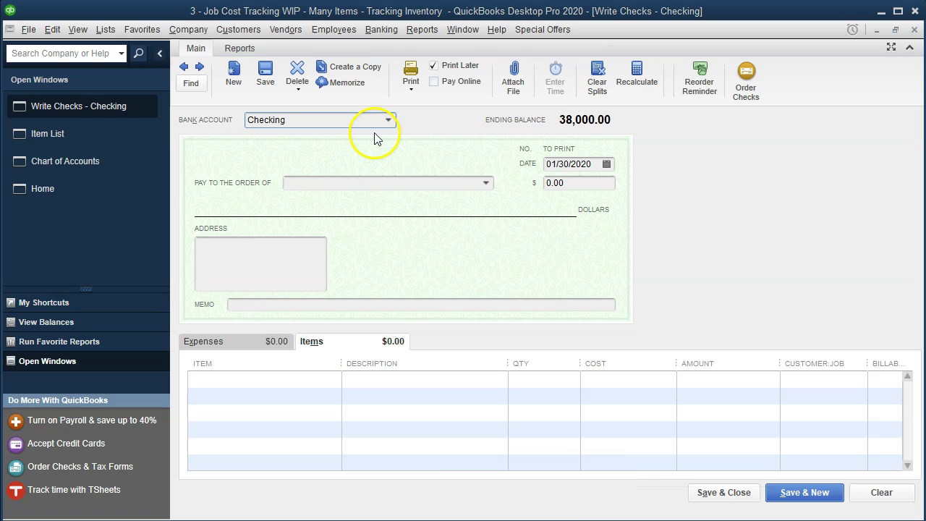
left_click(579, 156)
key("Tab")
key("Tab")
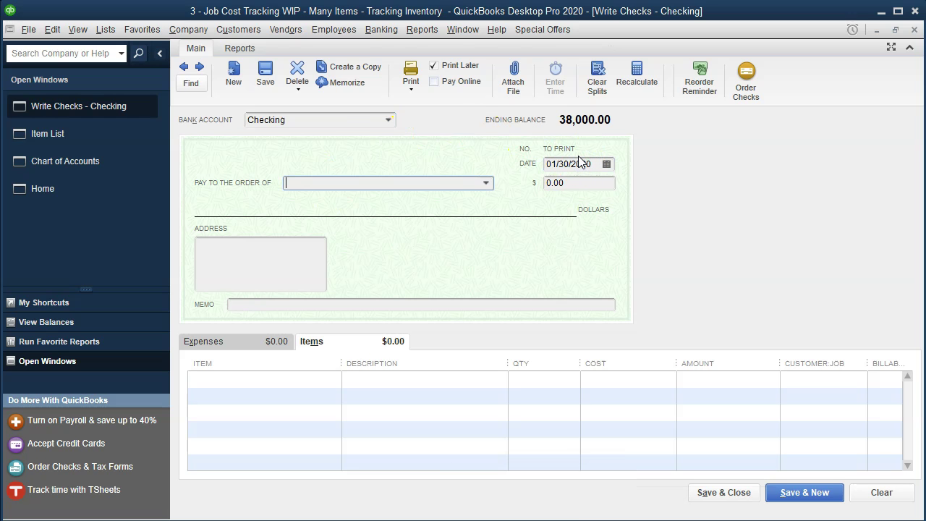
type("Edison")
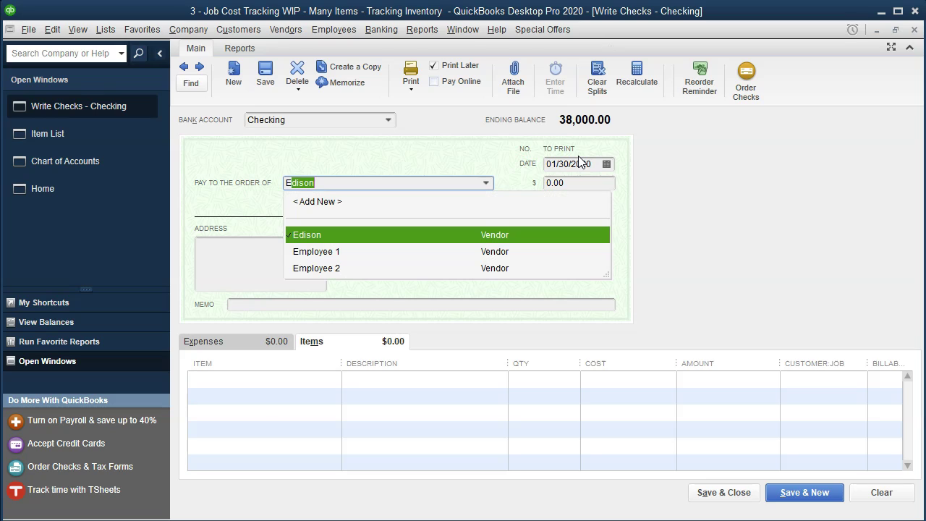
key("Tab")
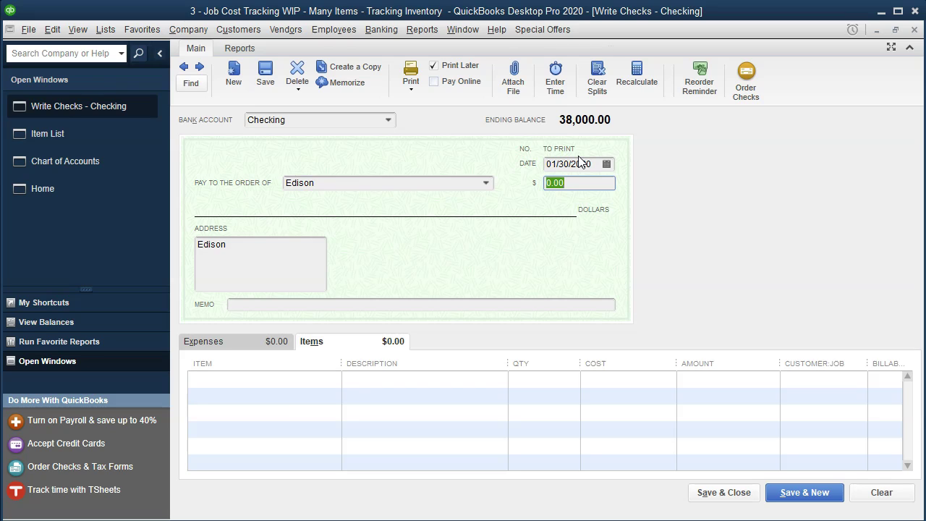
- Set the Edison check's amount to 12,000
type("12")
key("Tab")
left_click(583, 182)
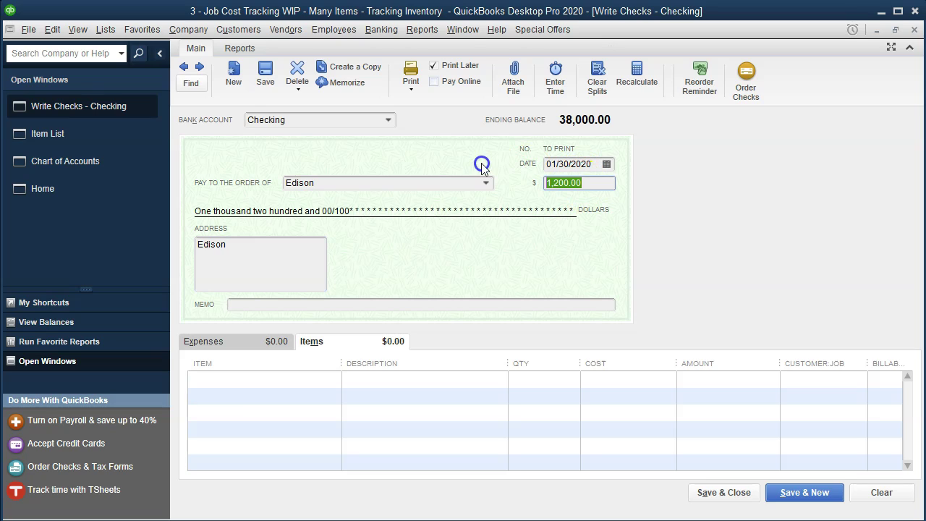
type("12,000")
key("Tab")
key("Tab")
key("Tab")
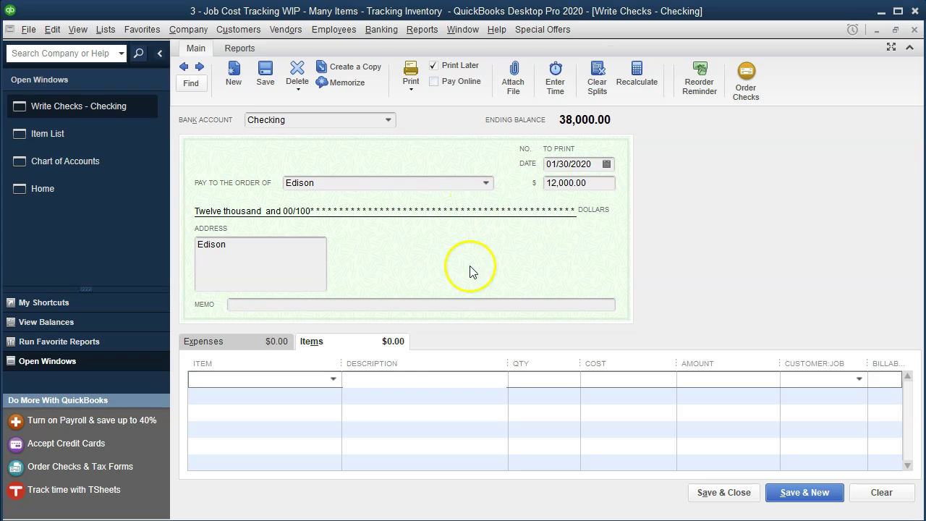
- Enter Utilities as the first line's item and add it as a new item of type Service
left_click(238, 380)
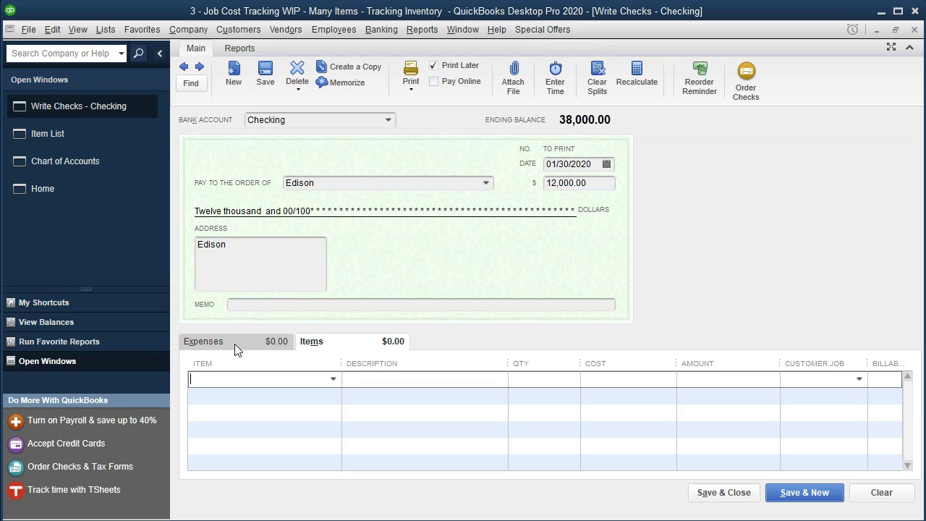
type("Utilities")
double_click(258, 380)
left_click(397, 419)
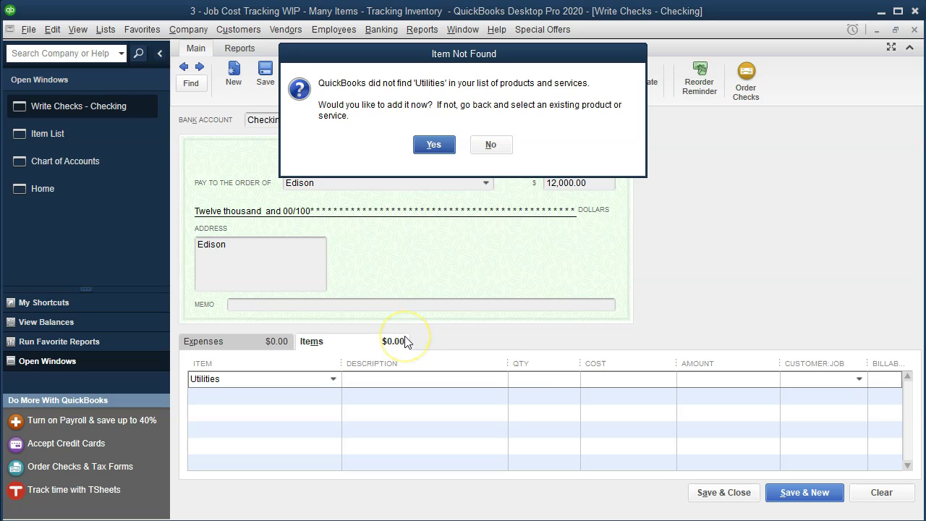
left_click(435, 147)
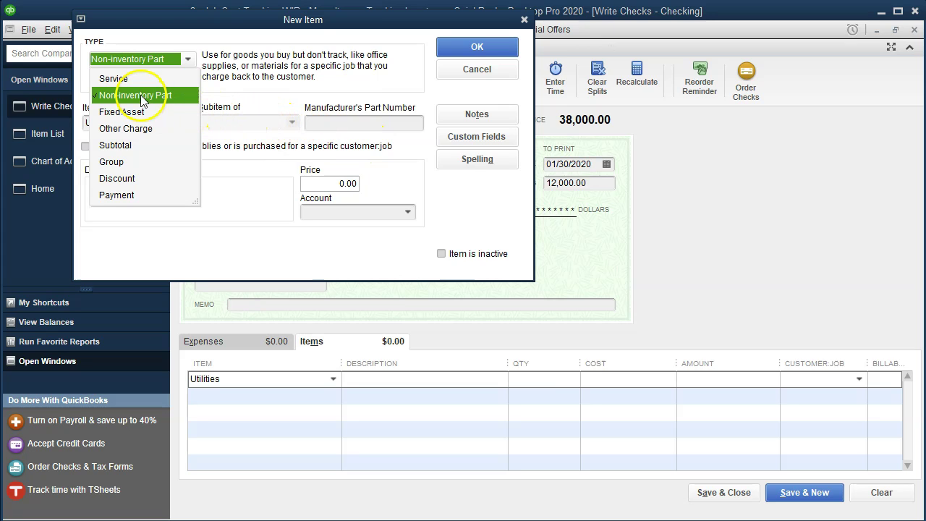
left_click(120, 79)
- Describe the item as Utilities for sales and purchases, marking it as used in assemblies or performed by a subcontractor or partner
left_click_drag(230, 13, 266, 75)
left_click(177, 249)
type("Utilities")
left_click(114, 200)
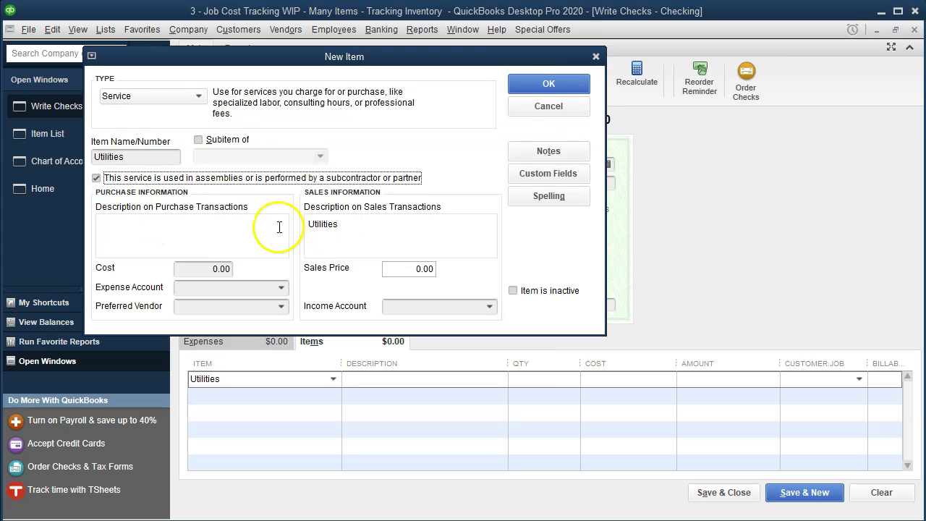
left_click(181, 234)
- Enter Utilities as the item's expense account and set it up as a new account of type Cost of Goods Sold
left_click(213, 288)
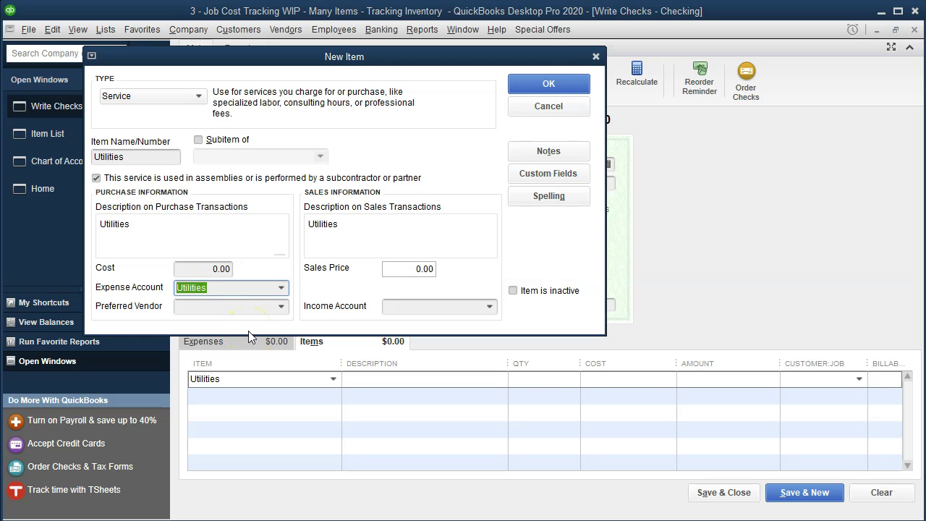
key("Tab")
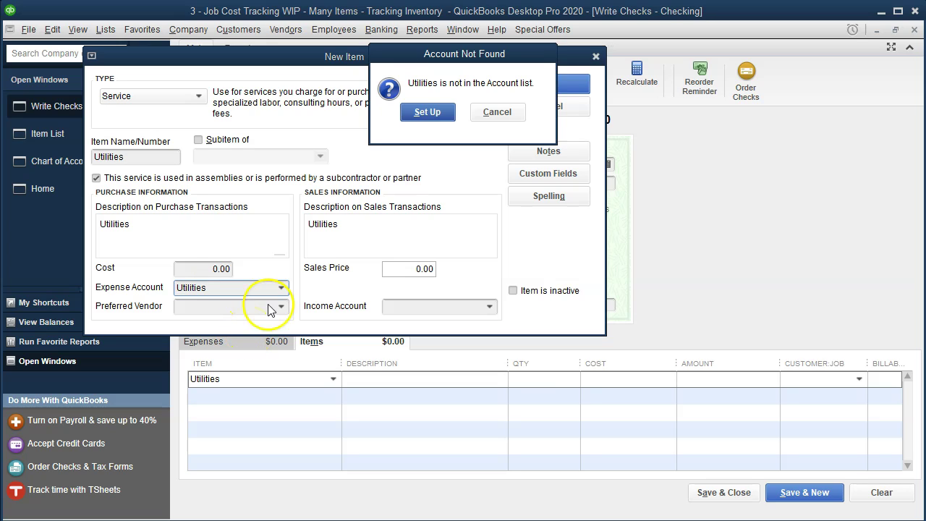
left_click(438, 114)
left_click(460, 99)
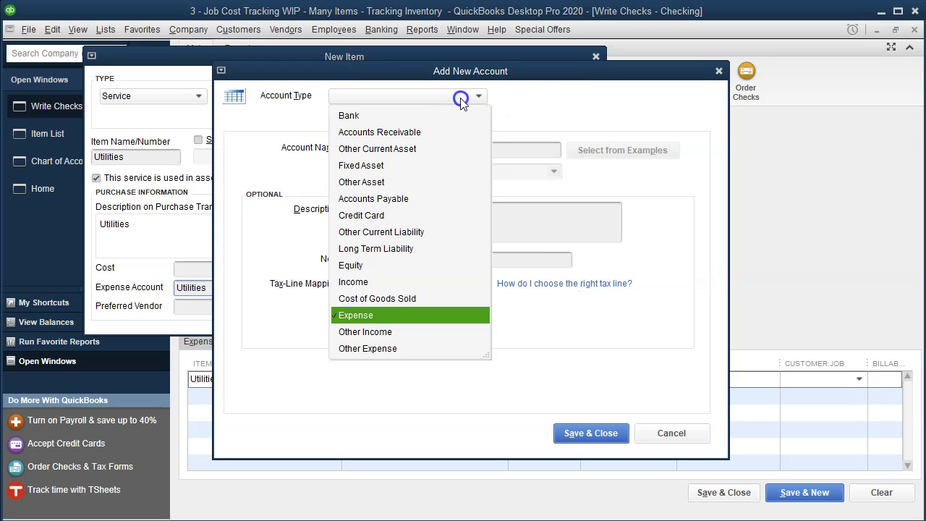
left_click(410, 299)
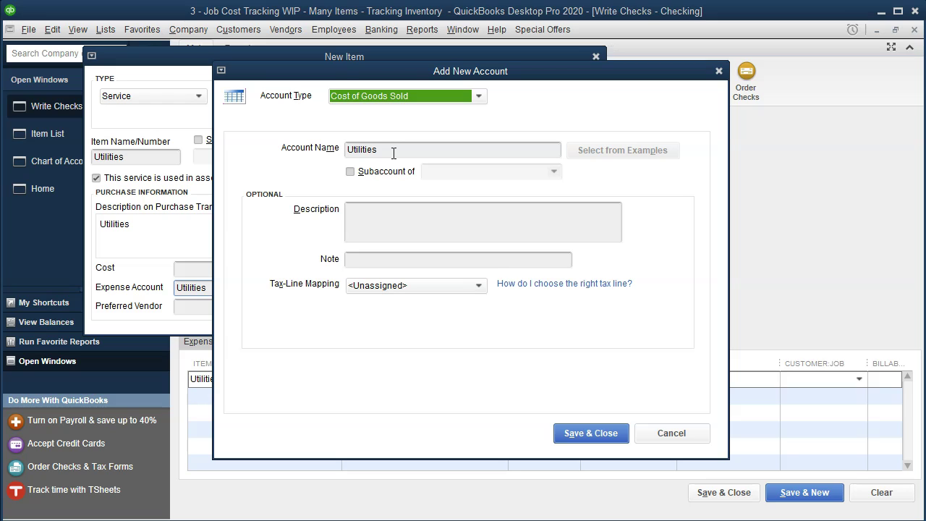
- Make the new Utilities account a subaccount of Factory Overhead and save it
left_click(351, 173)
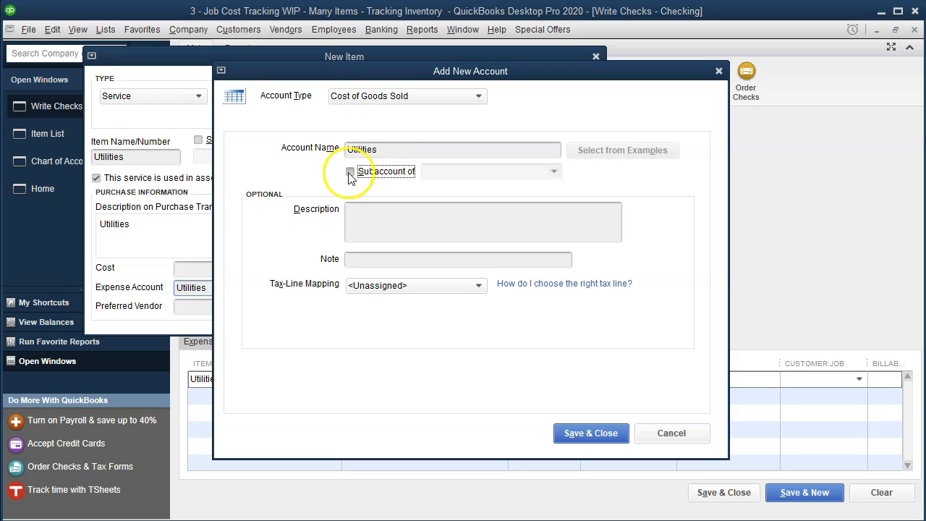
left_click(554, 171)
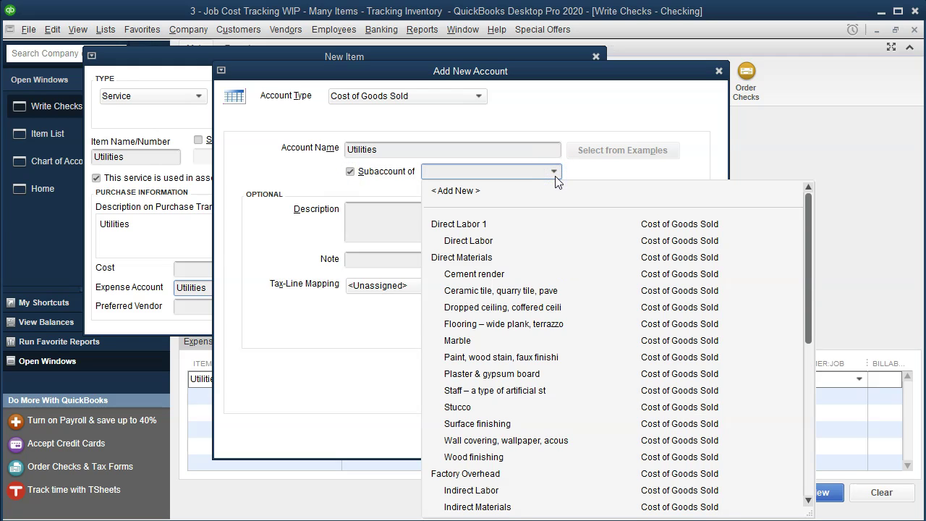
scroll(527, 361, "down", 1)
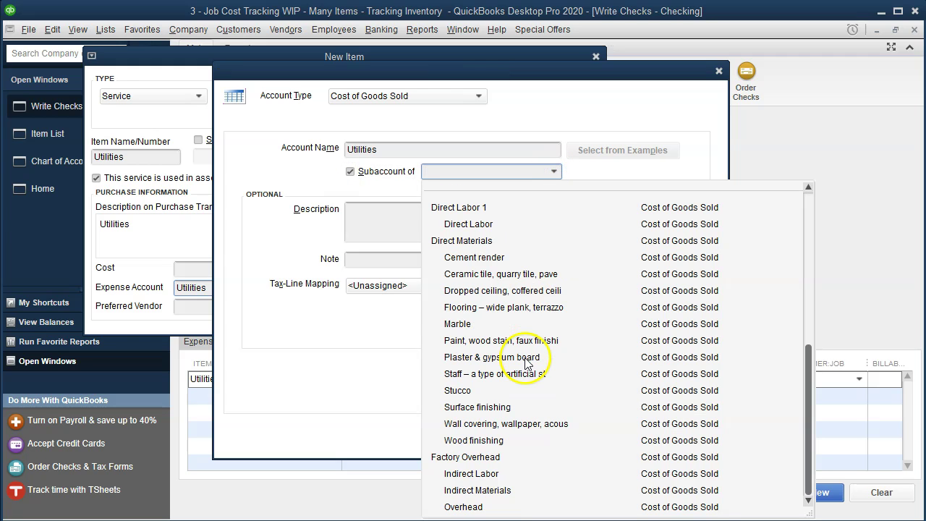
left_click(482, 458)
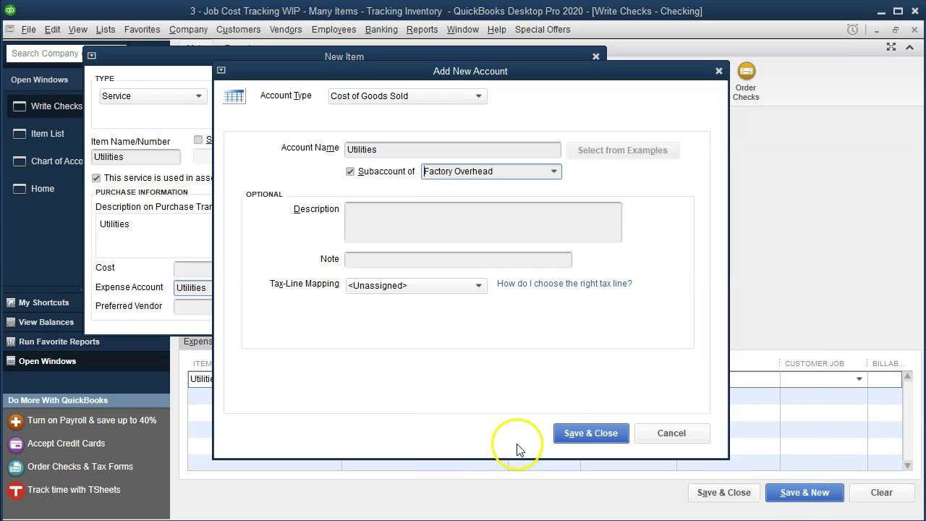
left_click(565, 434)
- Set the Utilities item's income account to Income and save the item
left_click(475, 307)
type("Income")
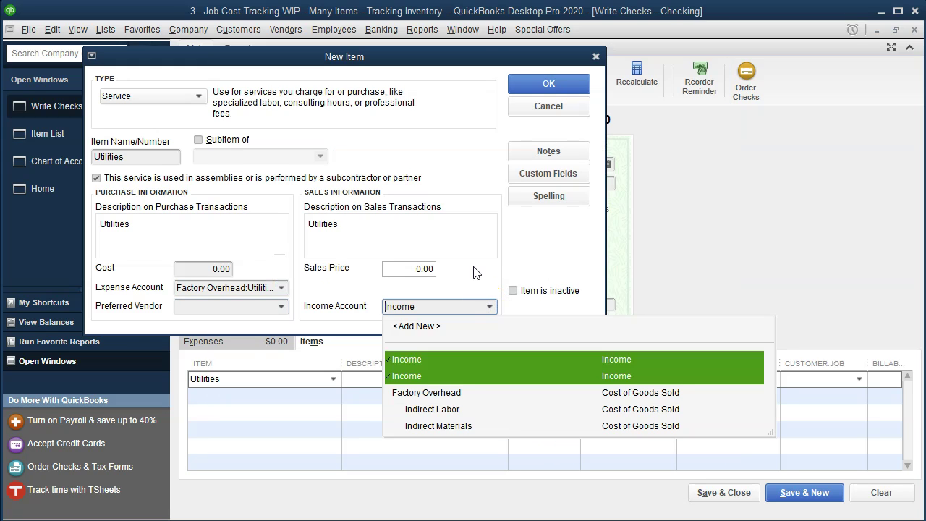
key("Tab")
left_click(539, 85)
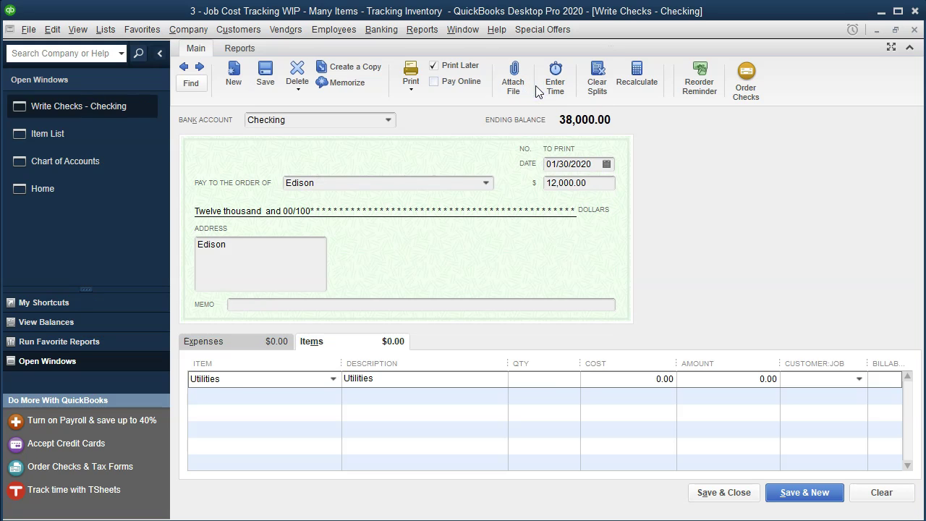
- Look up Job 14's utilities share in the Excel job cost record and enter 2,280 on the check's first line for Job 14
key("alt+Tab")
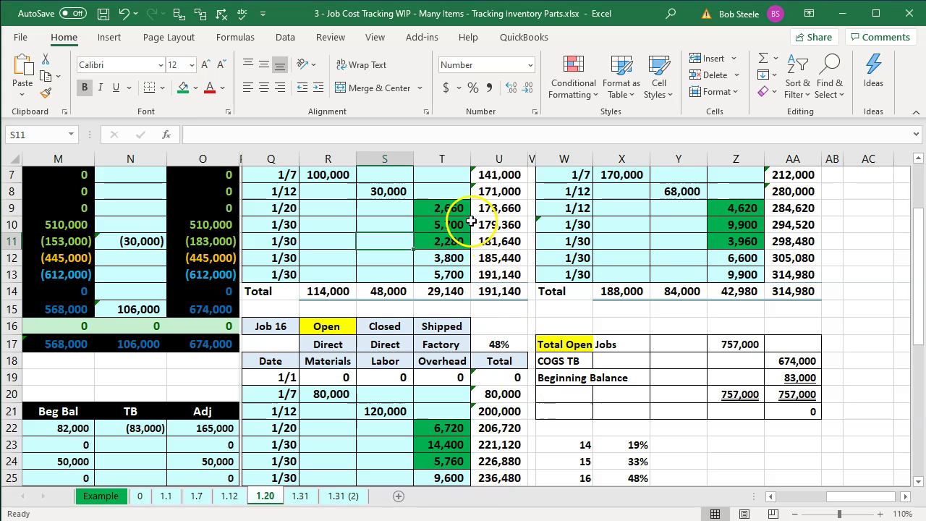
left_click(447, 241)
key("alt+Tab")
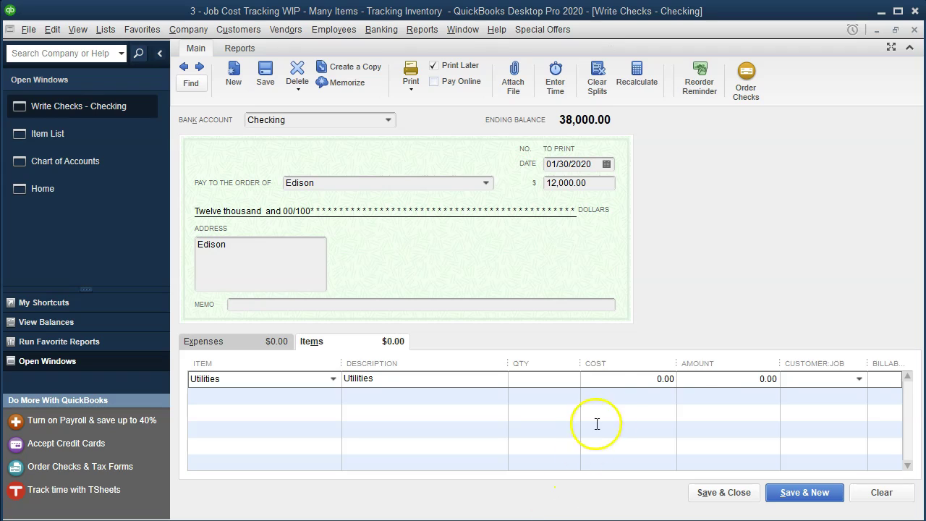
left_click(682, 379)
type("2,280")
key("Tab")
key("Tab")
type("s")
key("Tab")
key("Tab")
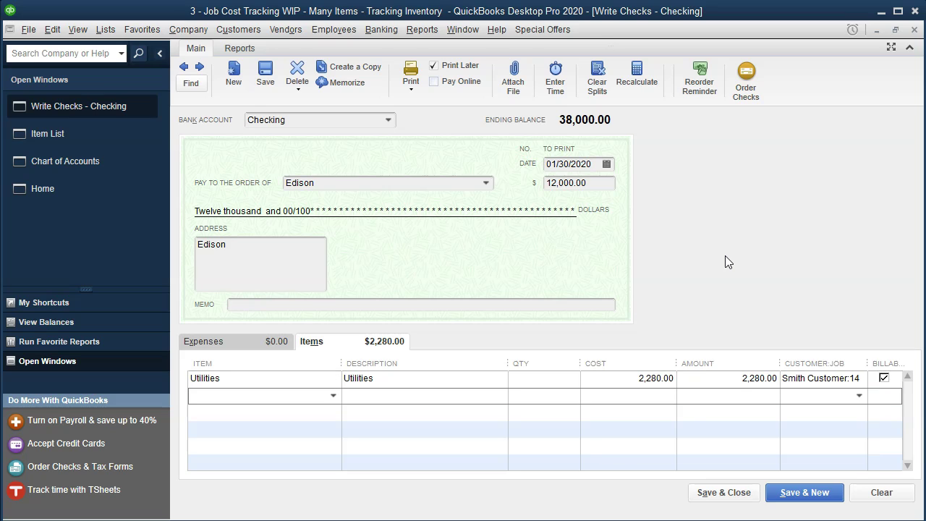
- Add a second Utilities line for Job 15 with its Excel job cost record amount of 3,960
type("u")
key("Tab")
key("Tab")
key("Tab")
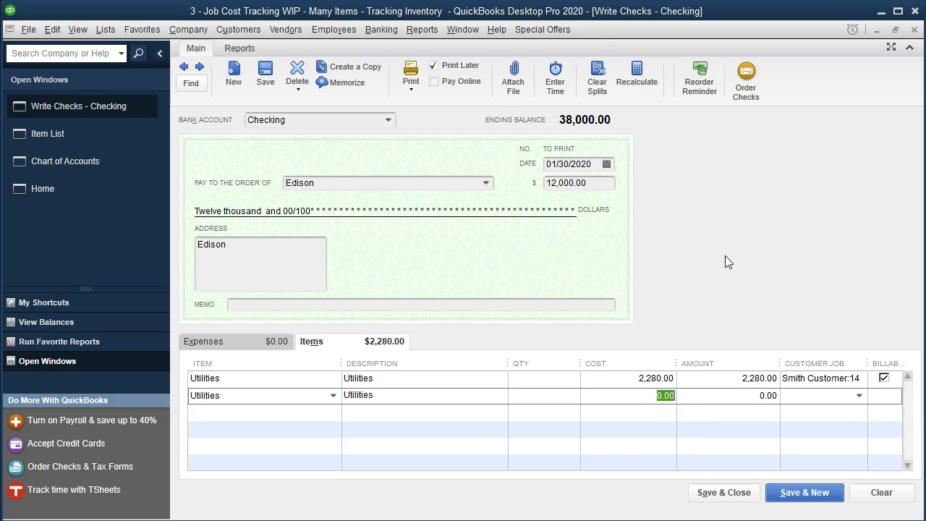
key("alt+Tab")
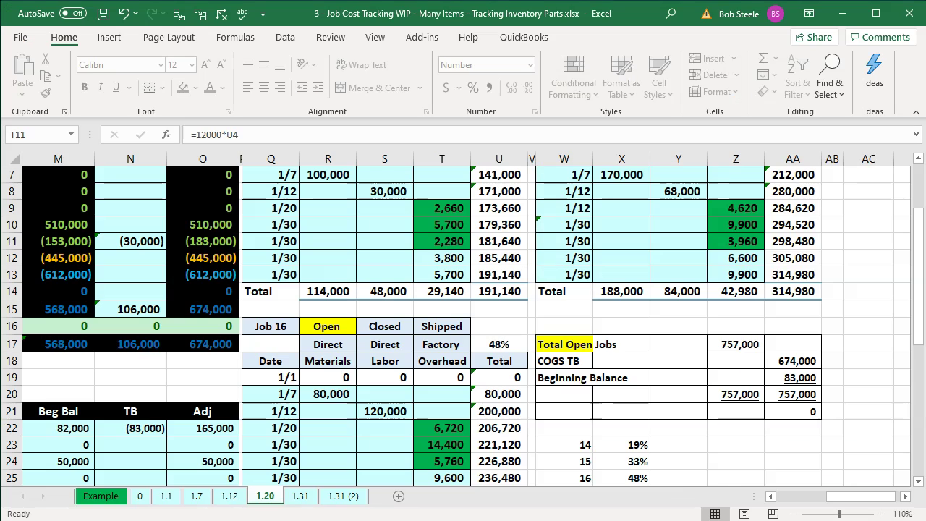
left_click(735, 241)
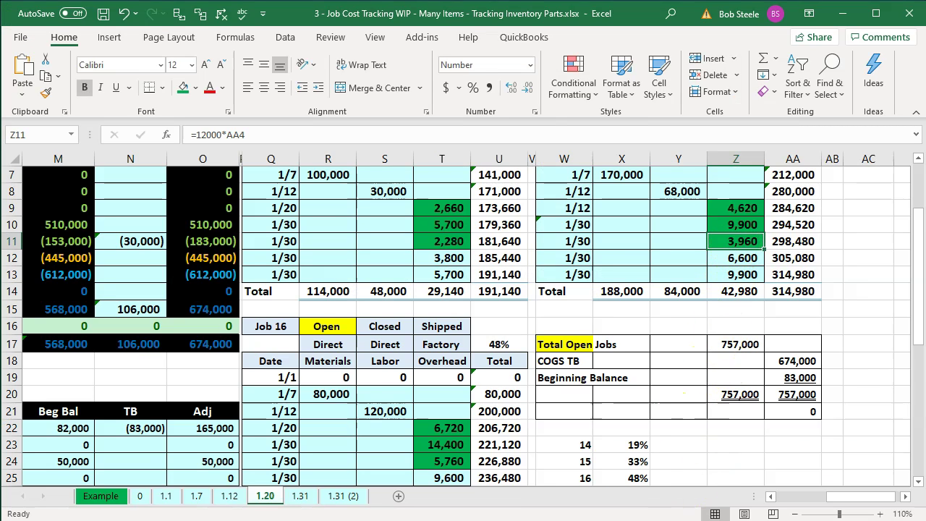
key("alt+Tab")
left_click(621, 397)
type("3")
key("Tab")
left_click(825, 403)
type("Smith Customer:15")
key("Tab")
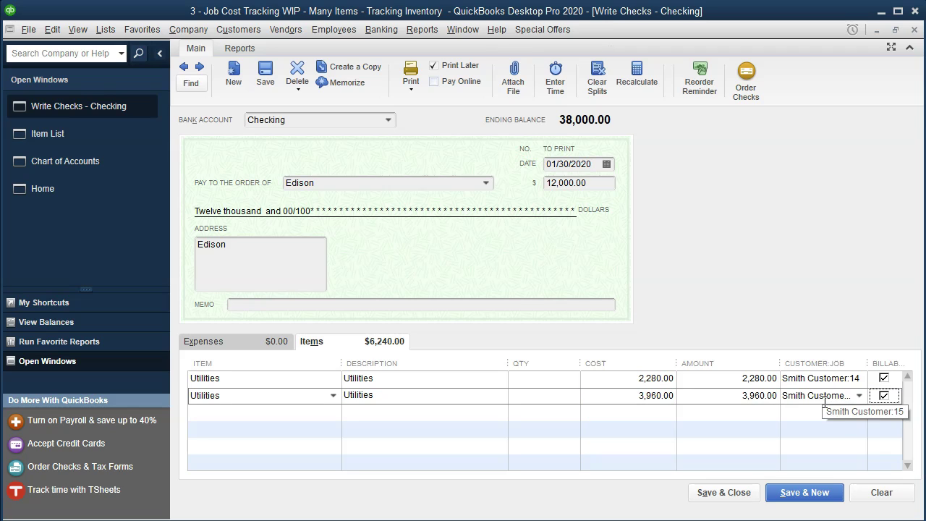
key("Tab")
- Add a third Utilities line for Job 16 with its Excel amount of 5,760, and save the check to start a new one
type("Utilities")
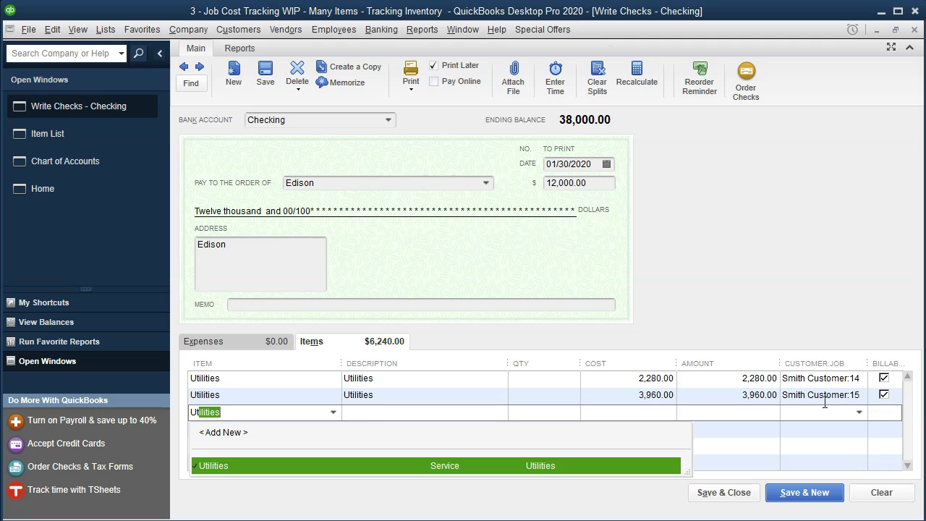
key("Tab")
key("Tab")
key("Tab")
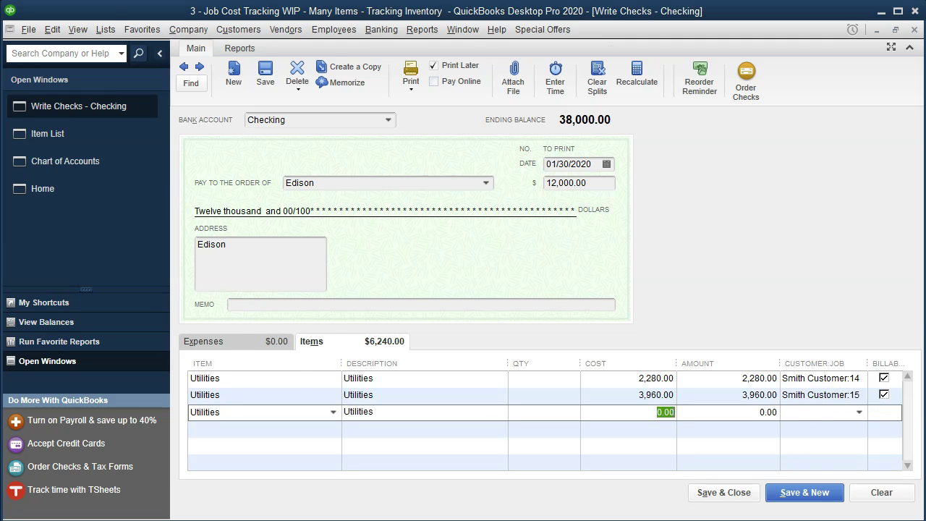
key("alt+Tab")
left_click(448, 463)
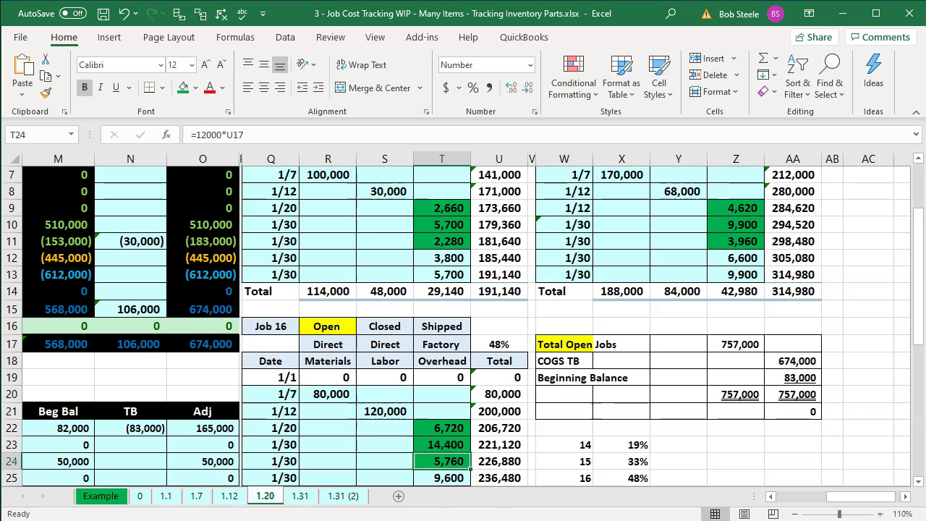
key("alt+Tab")
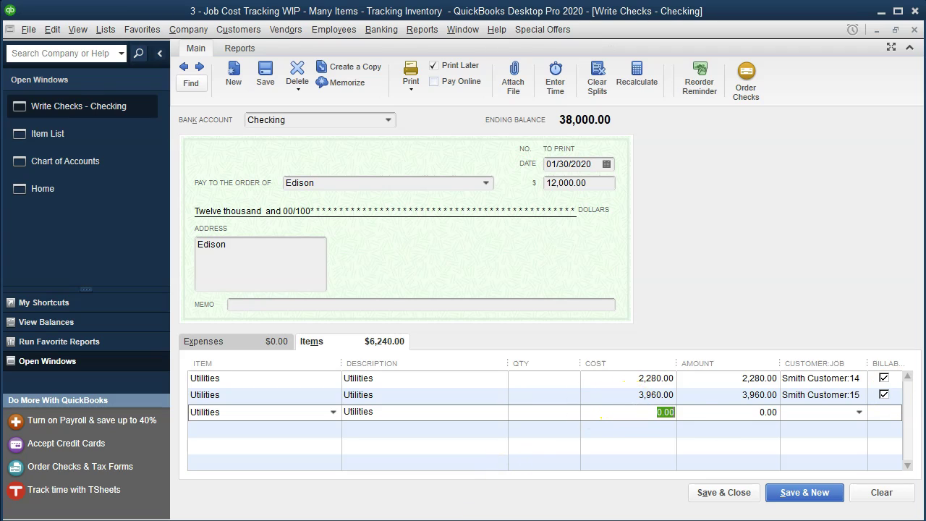
key("Tab")
key("Tab")
type("Smith Customer:16")
key("Tab")
key("Tab")
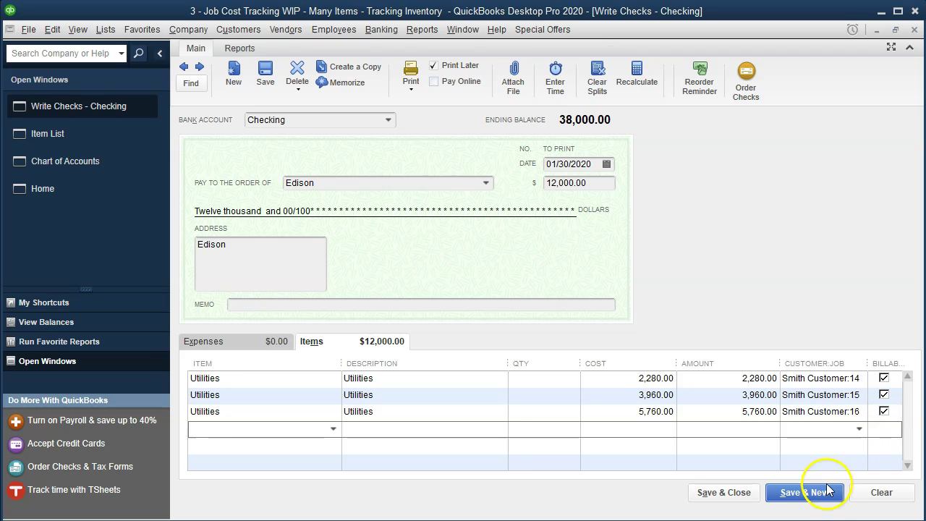
left_click(791, 499)
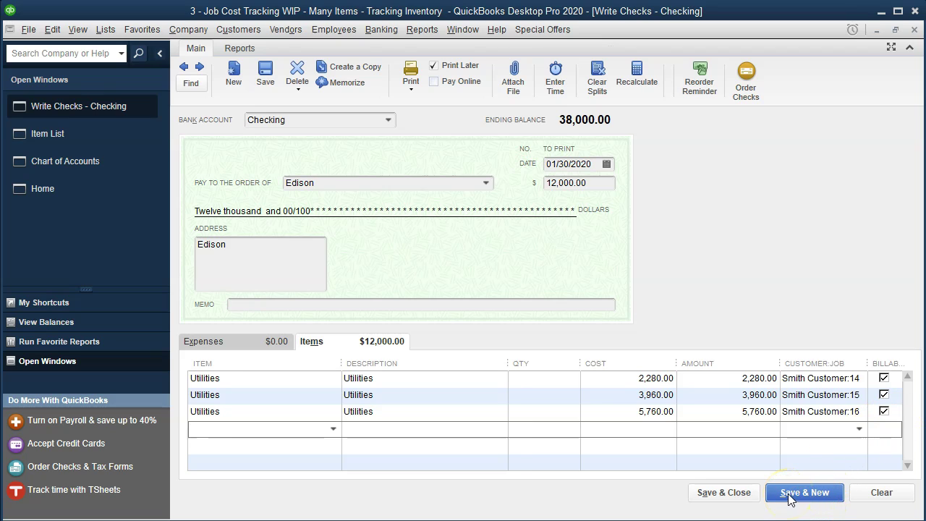
left_click(436, 157)
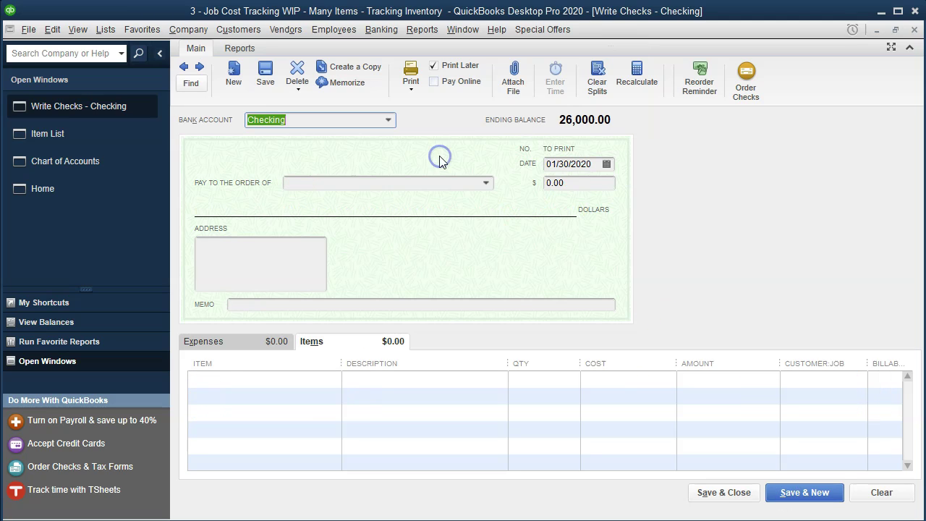
- Switch to Excel and review the factory rent transaction and its journal entry debiting Cost of goods sold on sheet 1.20
key("alt+Tab")
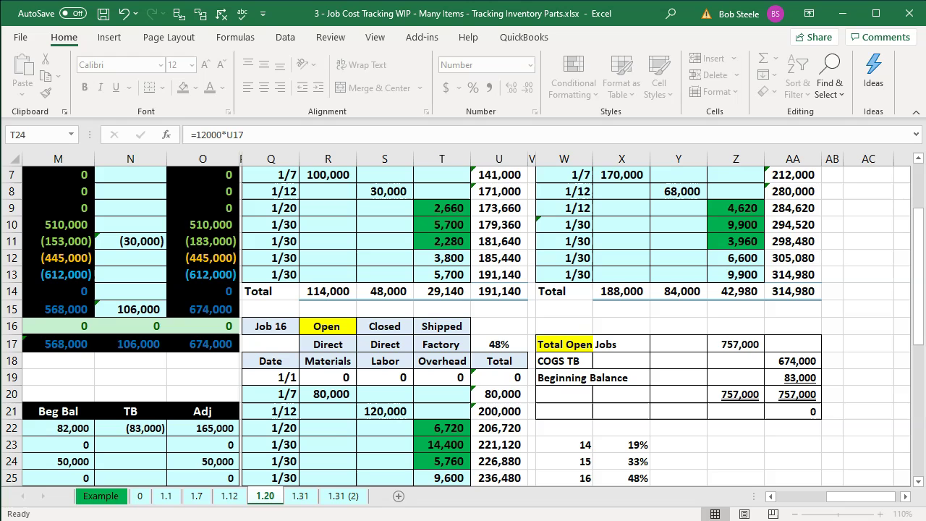
left_click(345, 447)
key("Home")
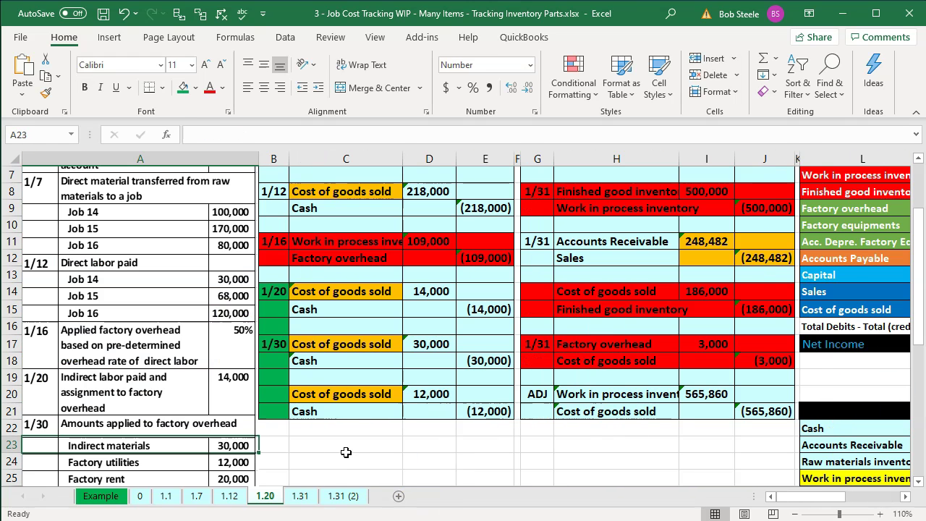
scroll(355, 451, "down", 1)
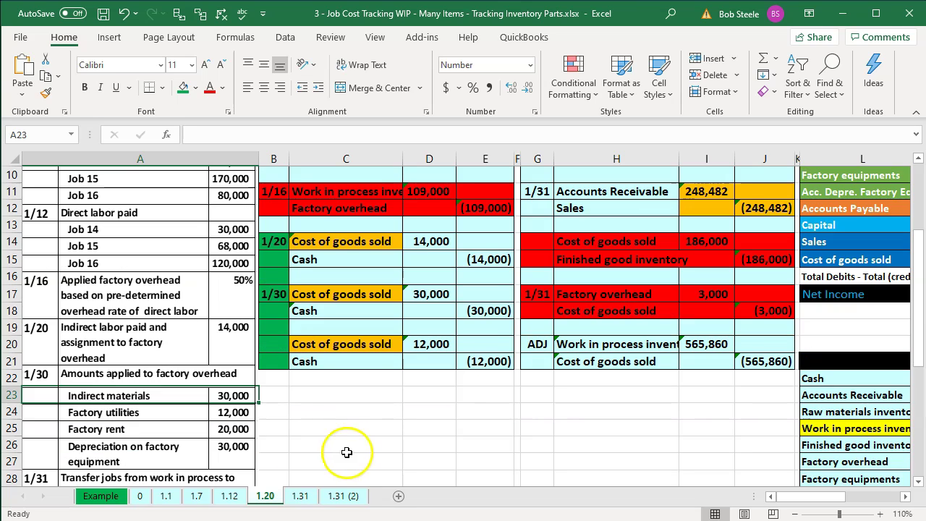
left_click(274, 432)
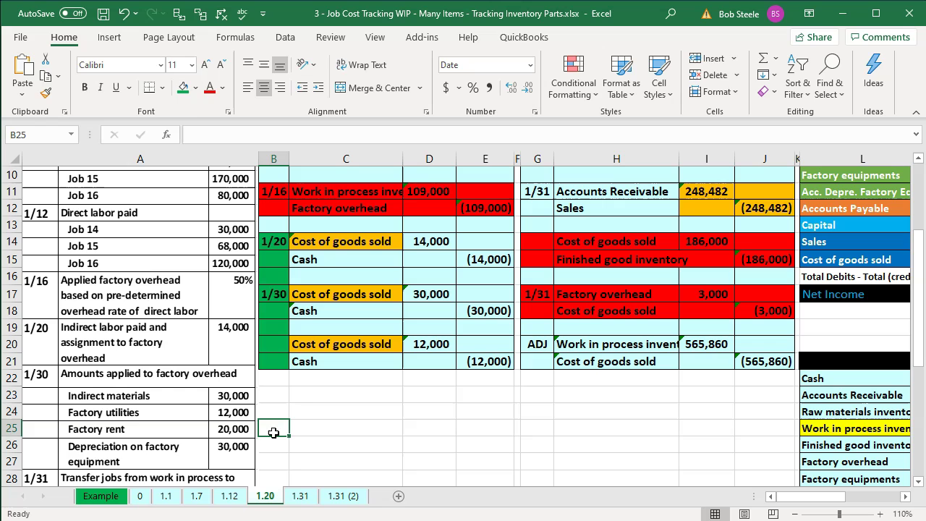
scroll(640, 414, "up", 3)
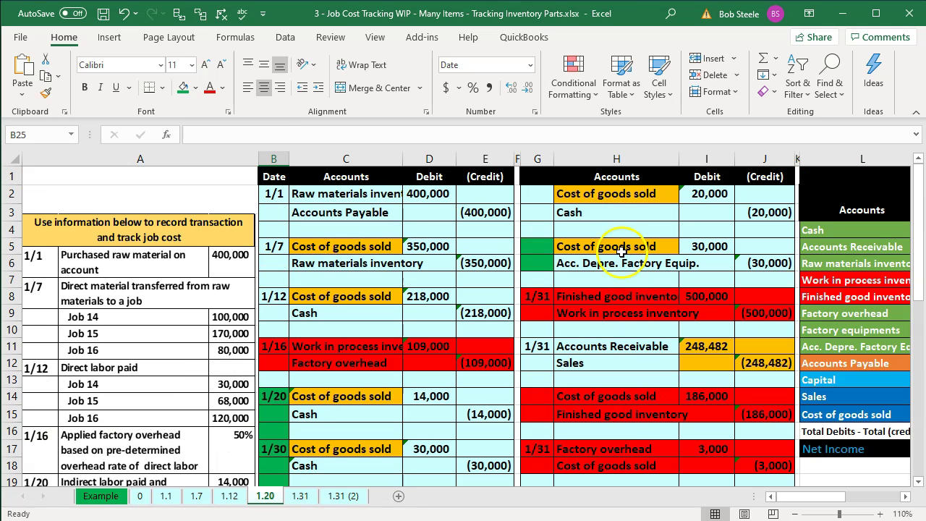
left_click(608, 197)
- Examine the overhead allocation percentages for Jobs 14, 15 and 16 in the job cost record
key("Right")
key("Right")
key("Right")
key("Right")
key("Right")
key("Right")
key("Right")
key("Right")
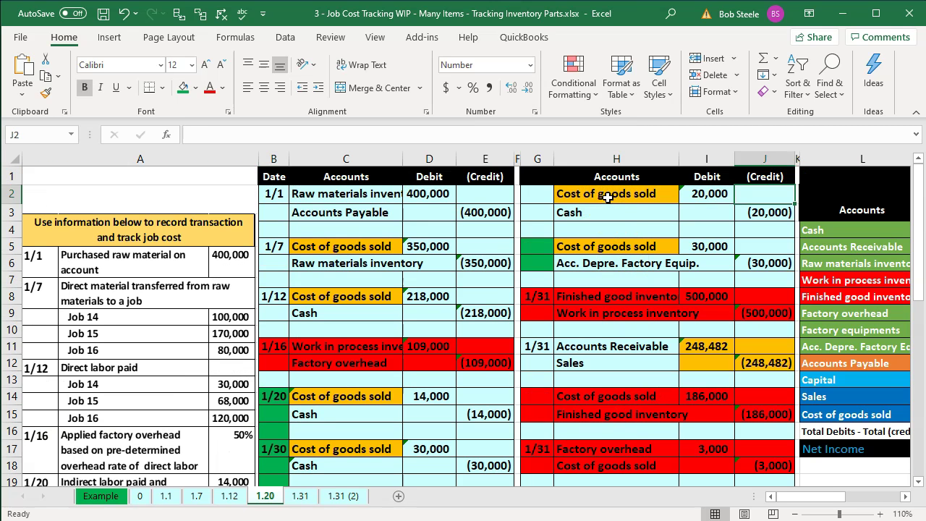
key("Right")
key("Right")
key("Right")
key("Left")
key("Left")
key("Left")
key("Left")
key("Left")
key("Left")
key("Left")
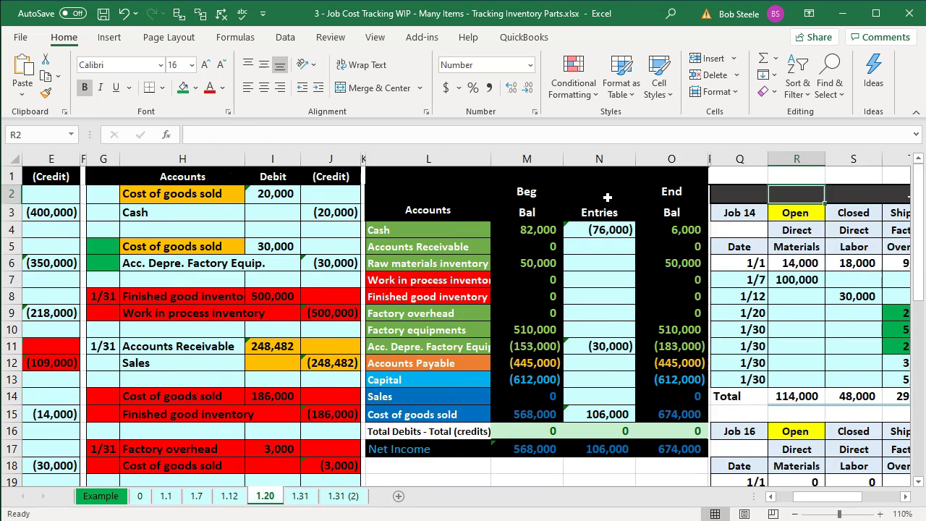
key("Right")
key("Right")
key("Right")
key("Right")
key("Right")
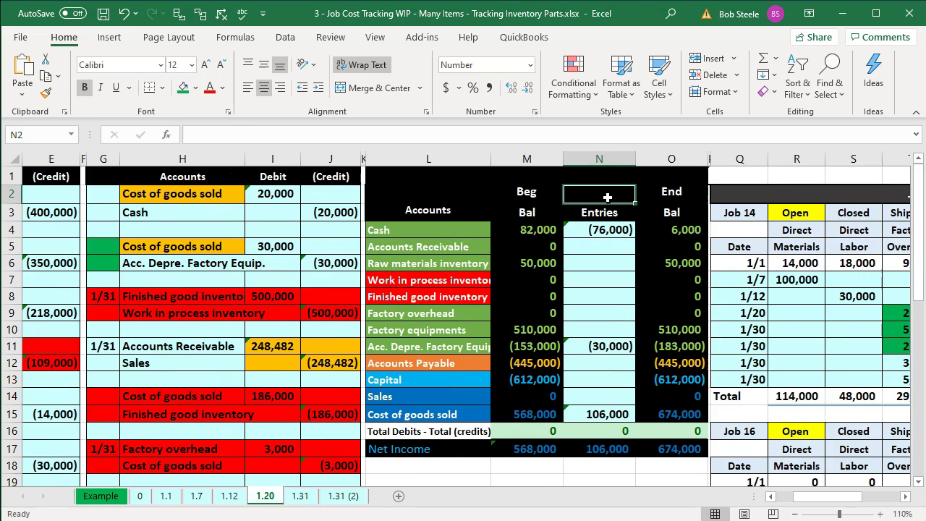
key("Right")
key("Right")
key("Right")
key("Right")
key("Right")
key("Right")
key("Right")
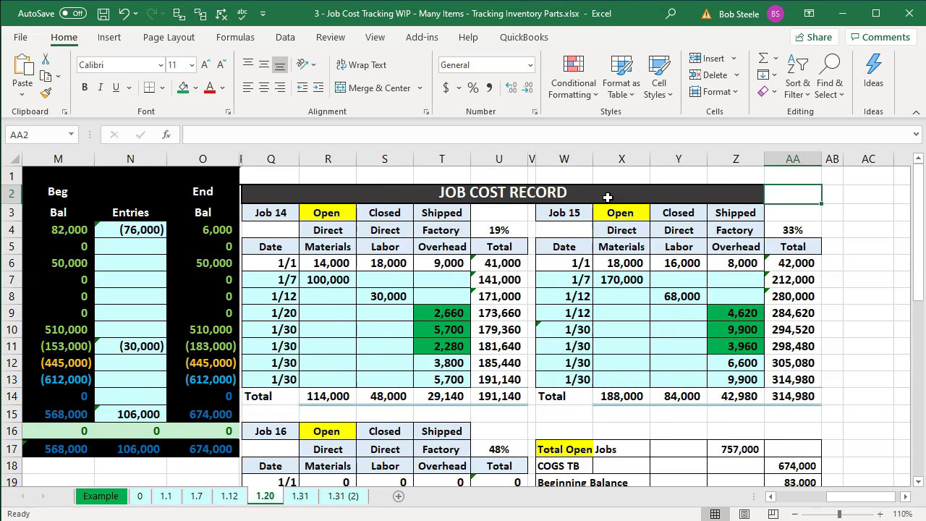
left_click(500, 230)
left_click(784, 230)
scroll(784, 230, "down", 1)
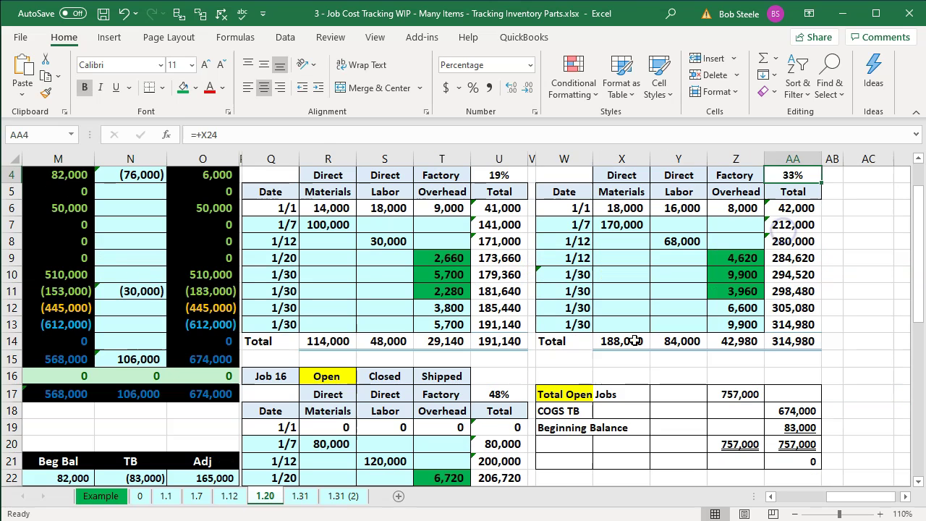
left_click(505, 395)
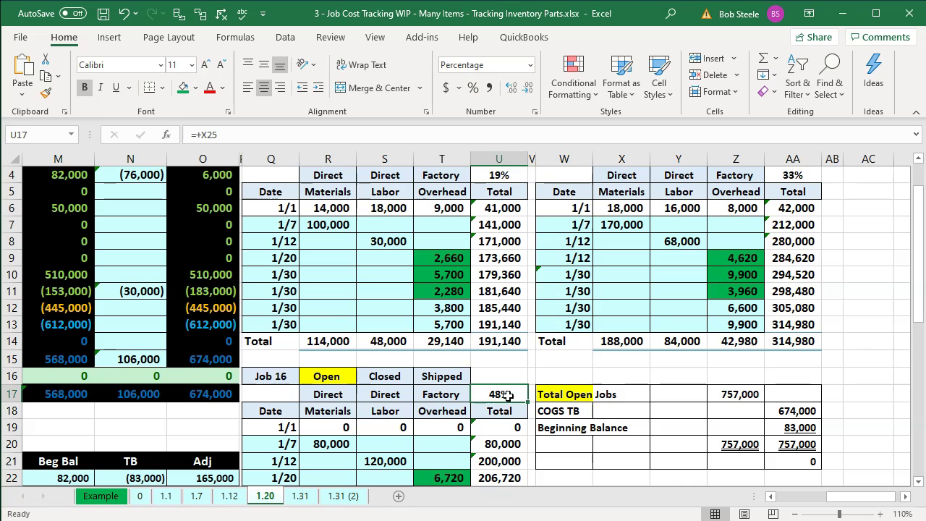
- Fill the factory rent overhead allocation cells T12, Z12 and T25 for Jobs 14, 15 and 16 with green
left_click(442, 308)
scroll(473, 304, "down", 1)
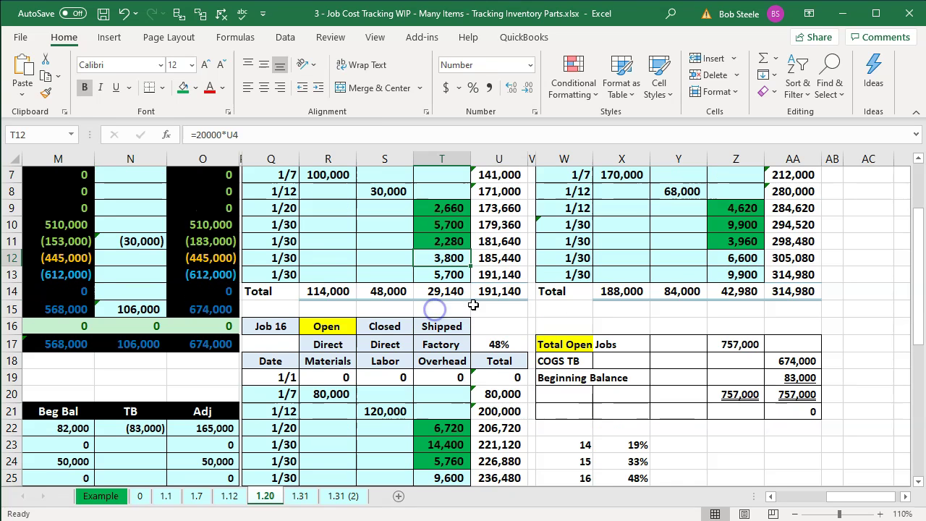
left_click(719, 258, "ctrl")
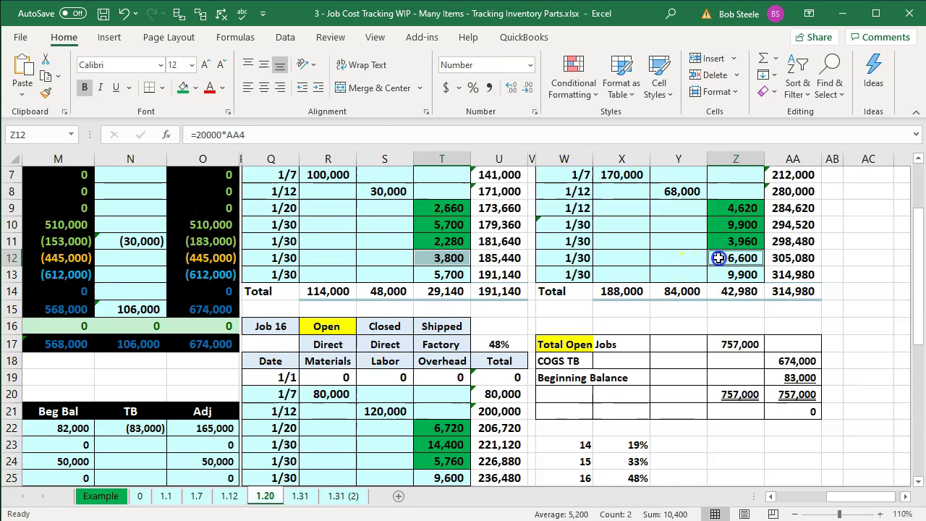
left_click(428, 475, "ctrl")
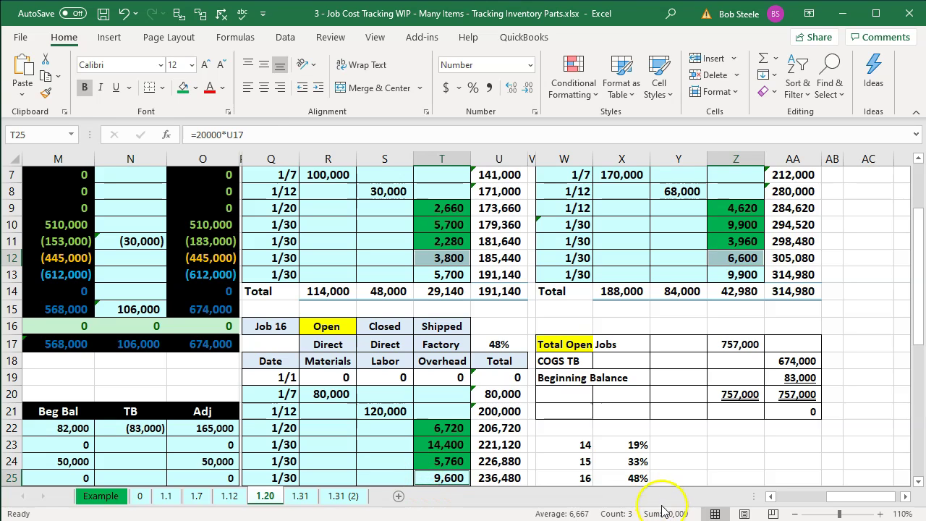
right_click(454, 257)
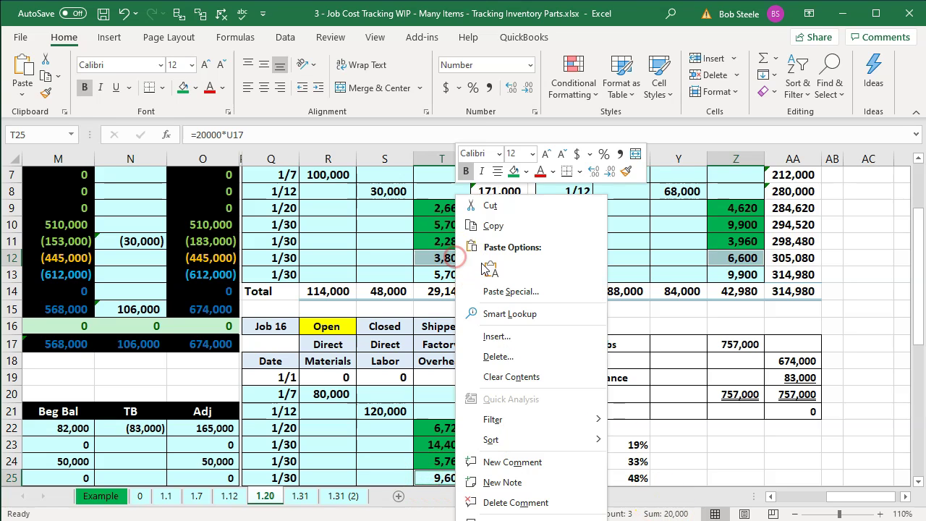
left_click(514, 171)
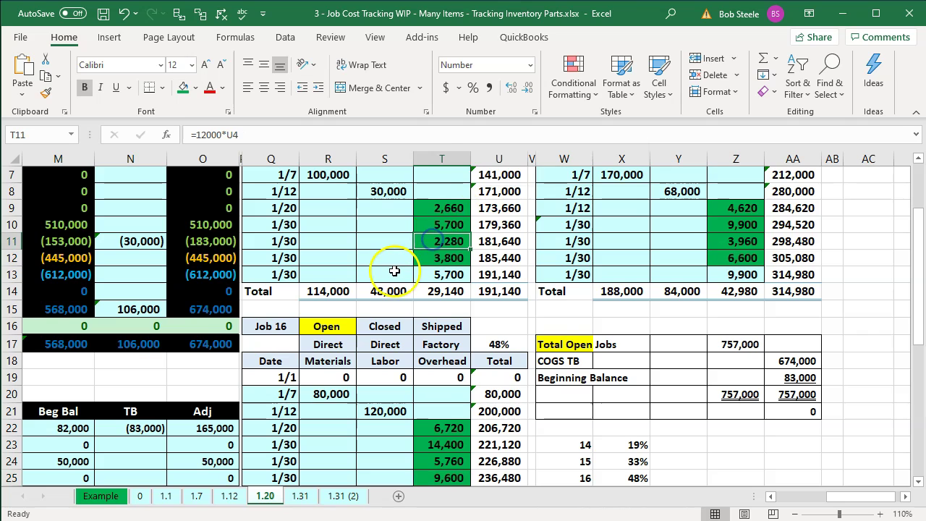
scroll(397, 279, "up", 1)
left_click(442, 307)
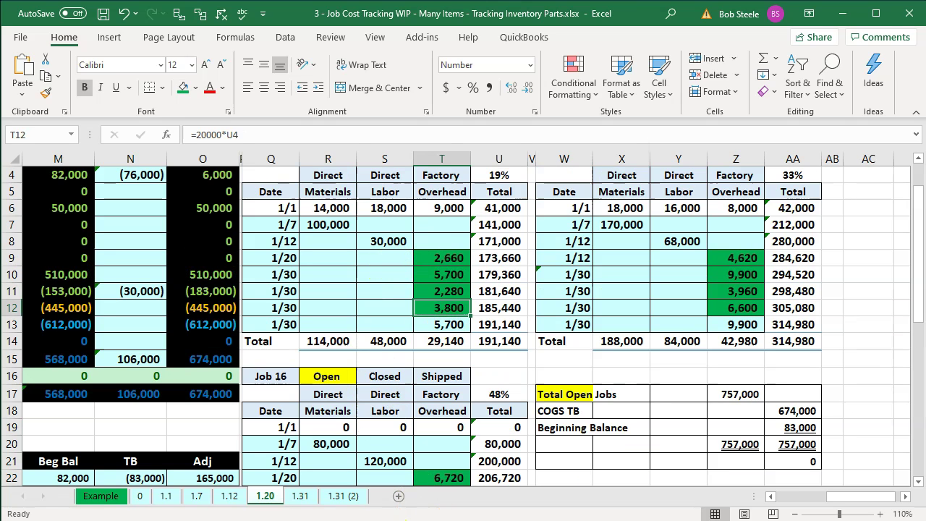
- Switch to QuickBooks and make the new check out to Rental Company for 20,000
key("alt+Tab")
left_click(322, 182)
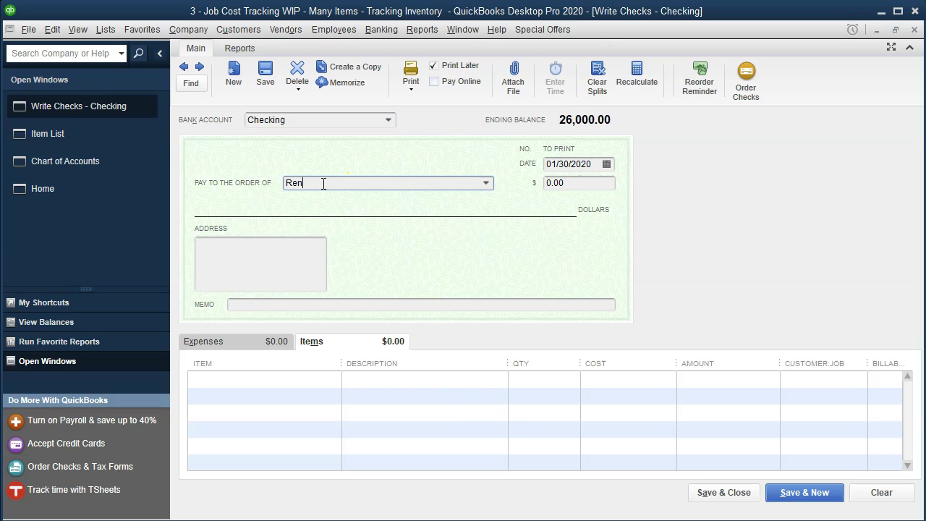
type("Rental Company")
key("Tab")
key("Return")
key("Return")
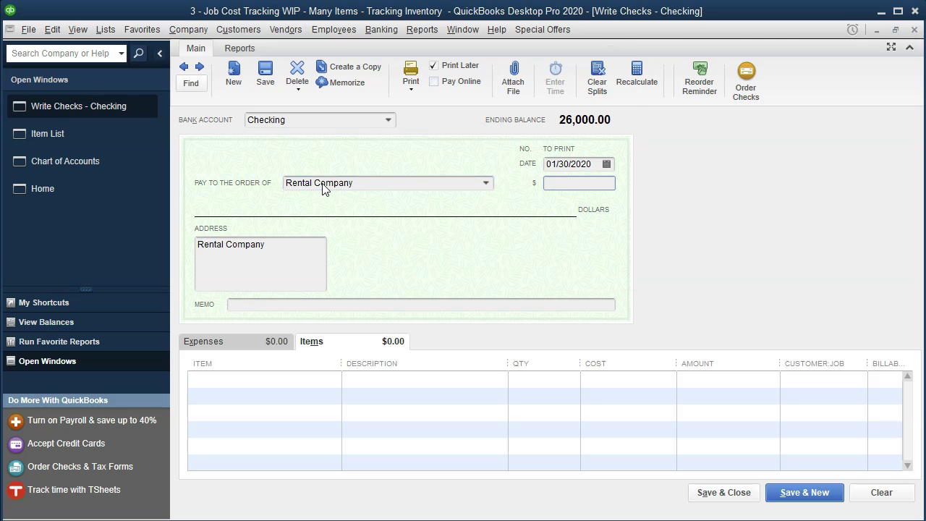
type("20,000")
key("Tab")
key("Tab")
key("Tab")
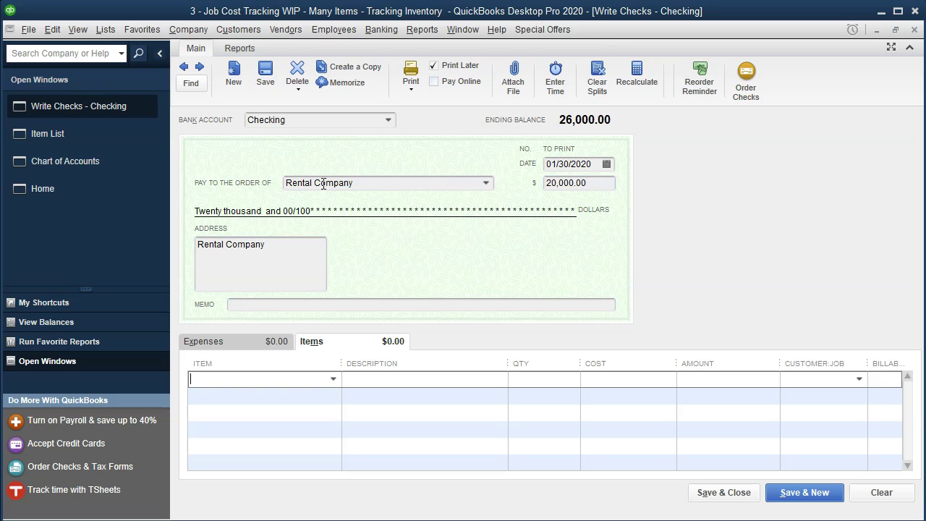
- Add Rent as a new Service item used in assemblies or performed by a subcontractor, with Rent as its purchase description
type("Rent")
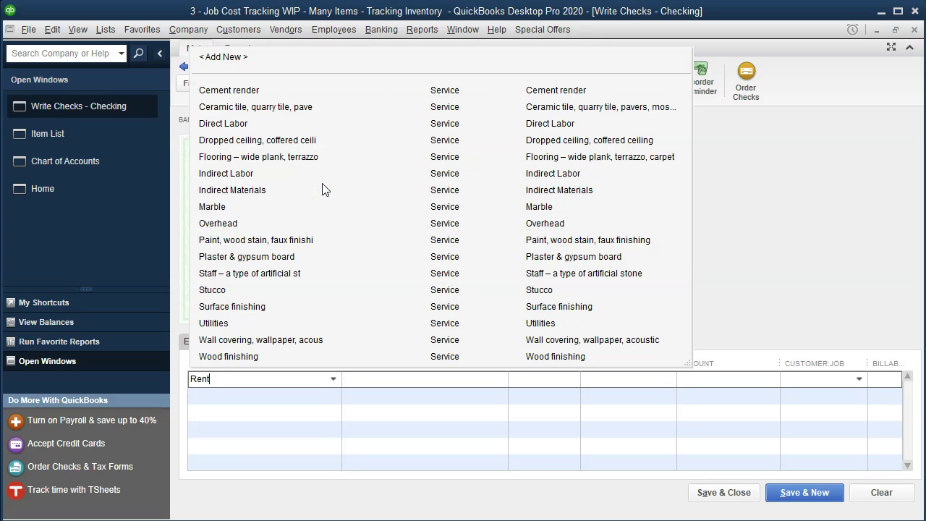
key("shift+Left")
key("shift+Left")
key("shift+Left")
key("Tab")
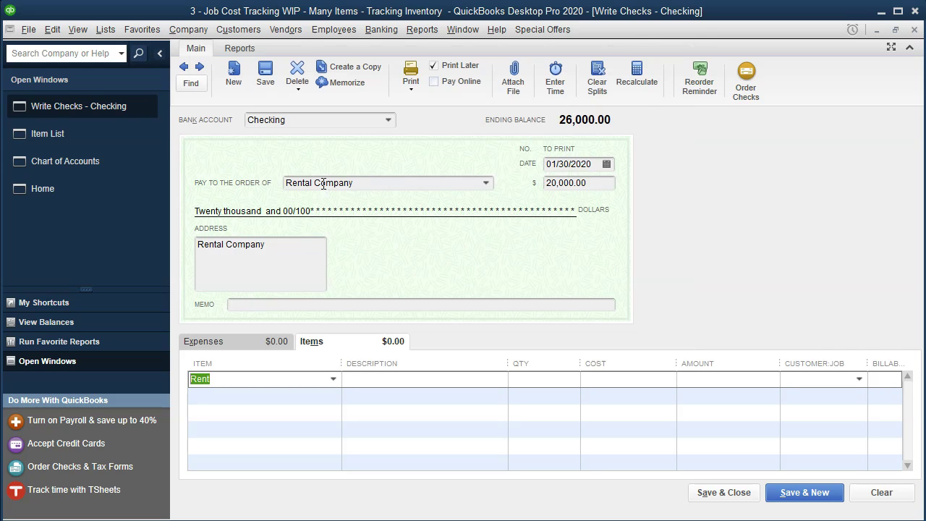
key("Tab")
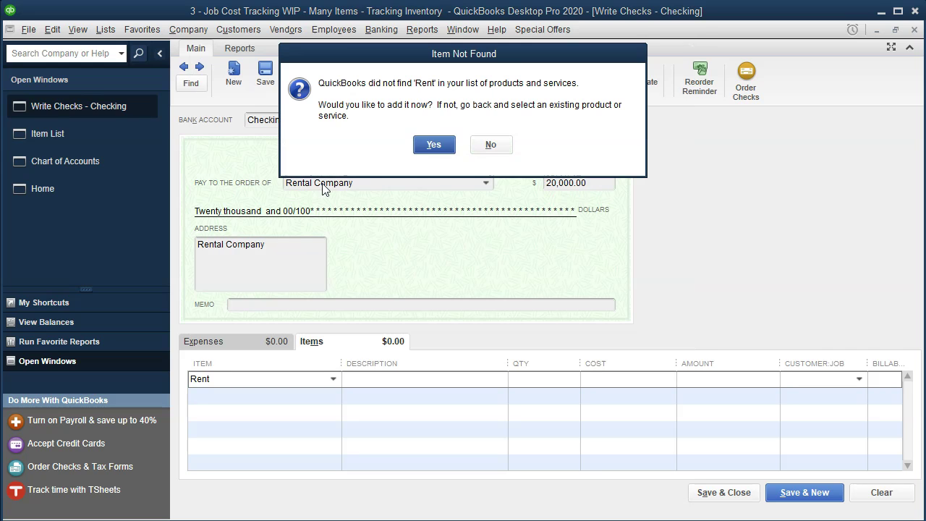
left_click(436, 145)
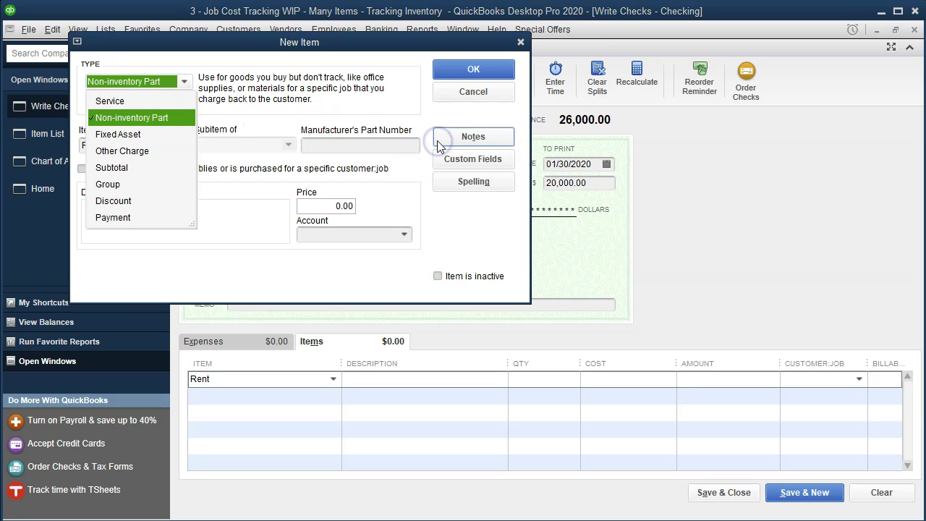
left_click(89, 100)
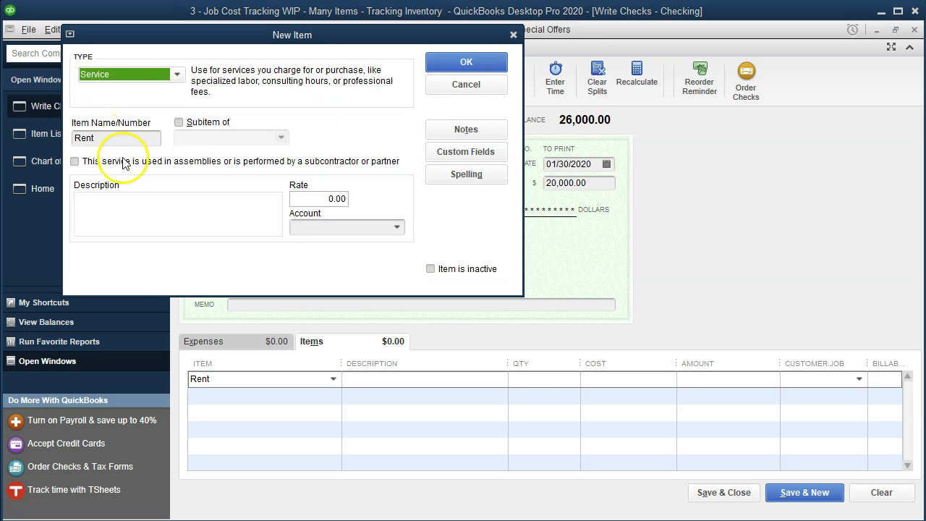
left_click(74, 161)
left_click(99, 194)
type("Rent")
- Create a Rent account of type Cost of Goods Sold under Factory Overhead as the item's expense account
left_click(153, 247)
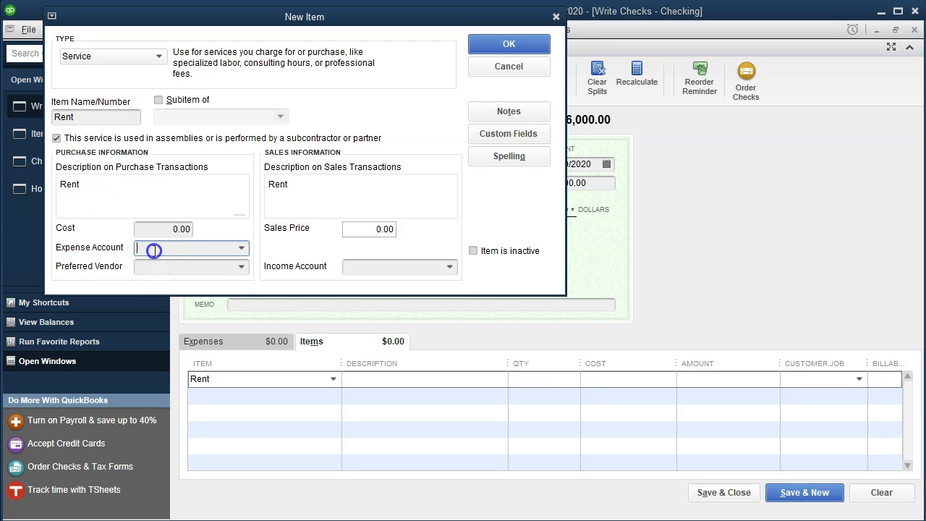
left_click(241, 248)
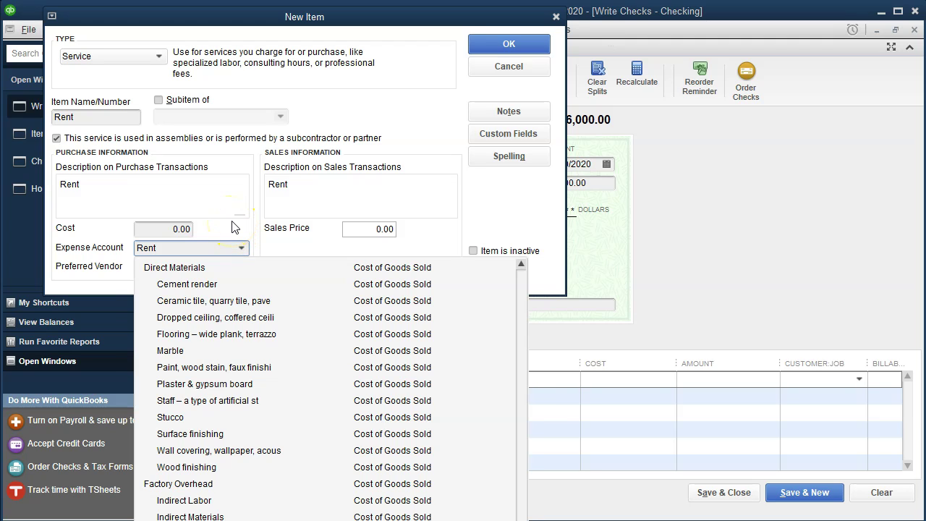
left_click(234, 228)
left_click(427, 114)
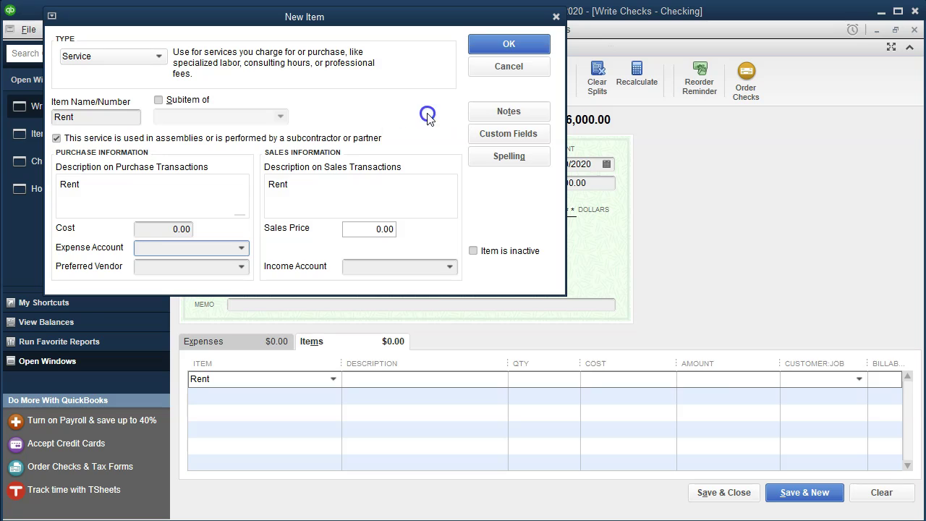
left_click(471, 92)
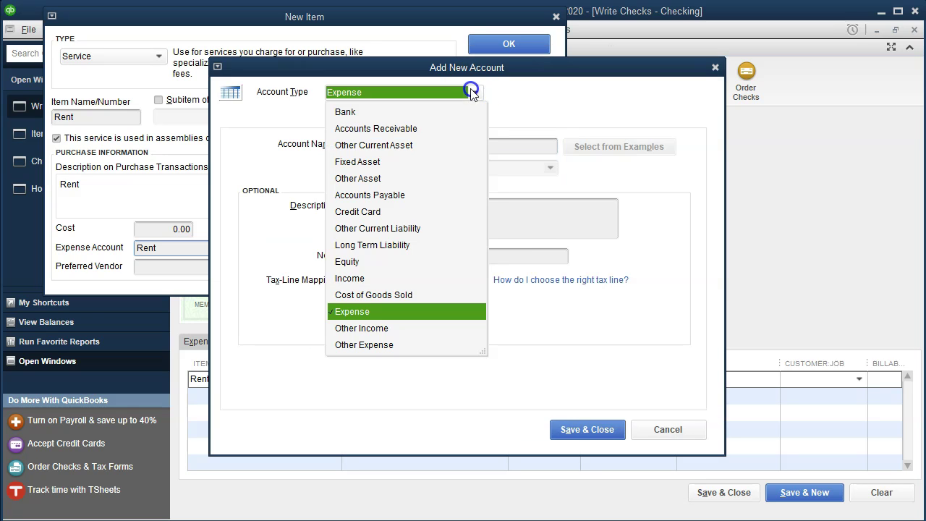
left_click(403, 295)
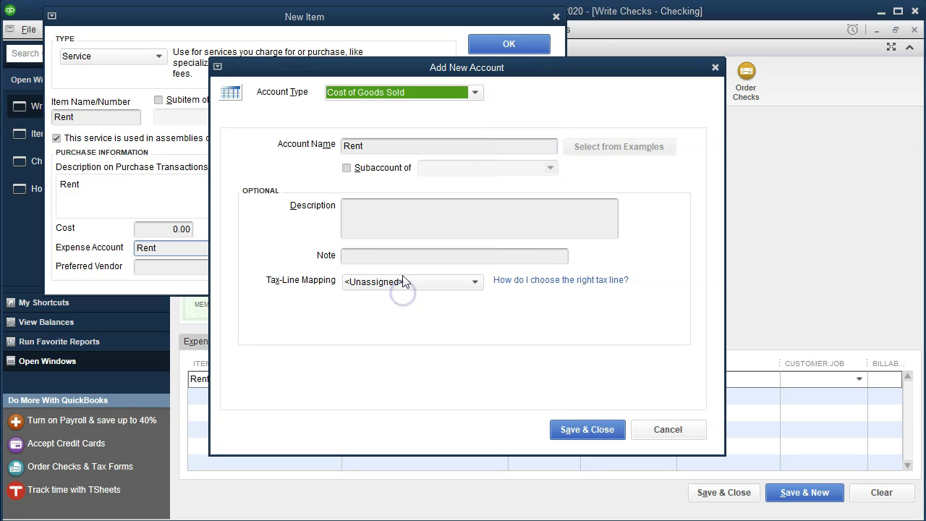
left_click(346, 167)
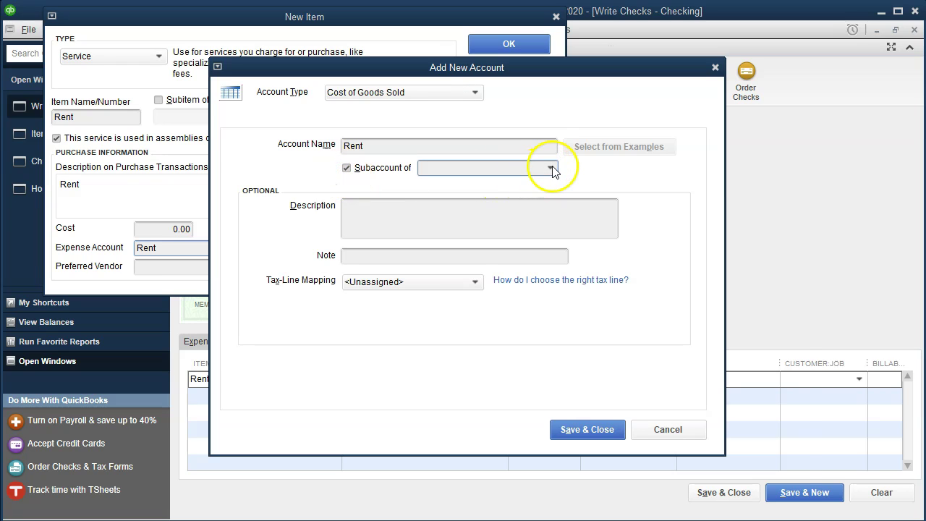
left_click(551, 168)
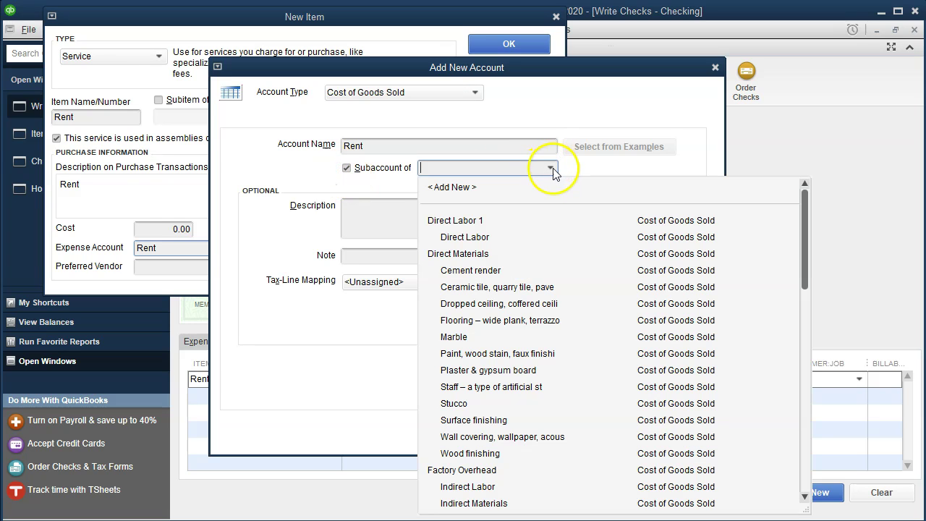
left_click(466, 472)
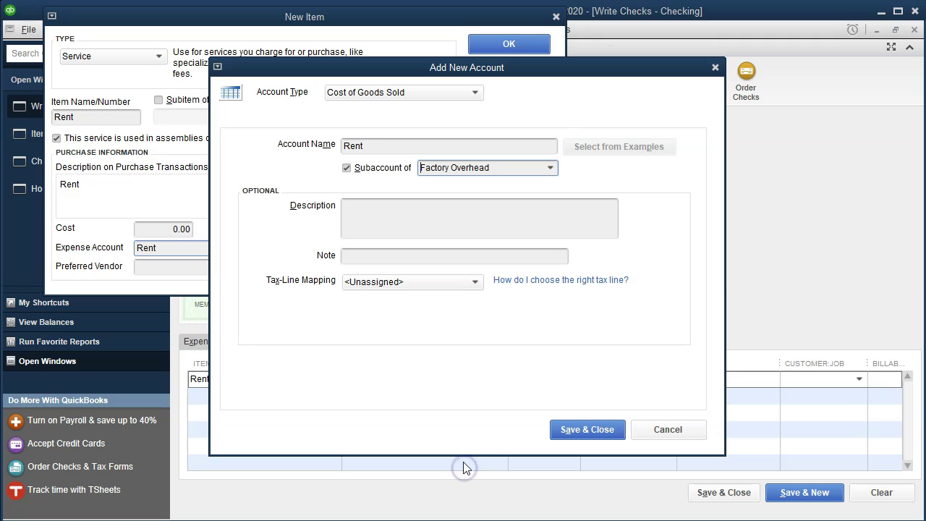
left_click(563, 430)
- Set the Rent item's income account to Income and save the new item
left_click(391, 267)
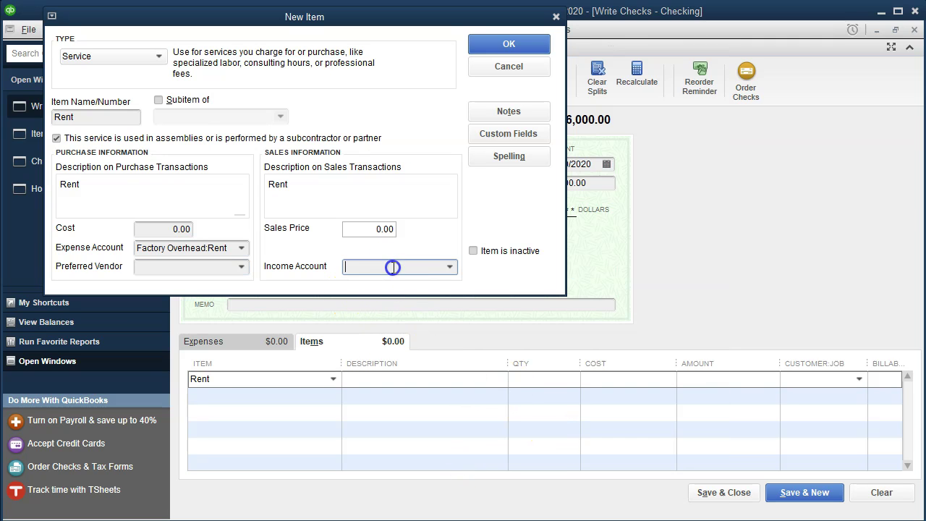
type("Income")
key("Tab")
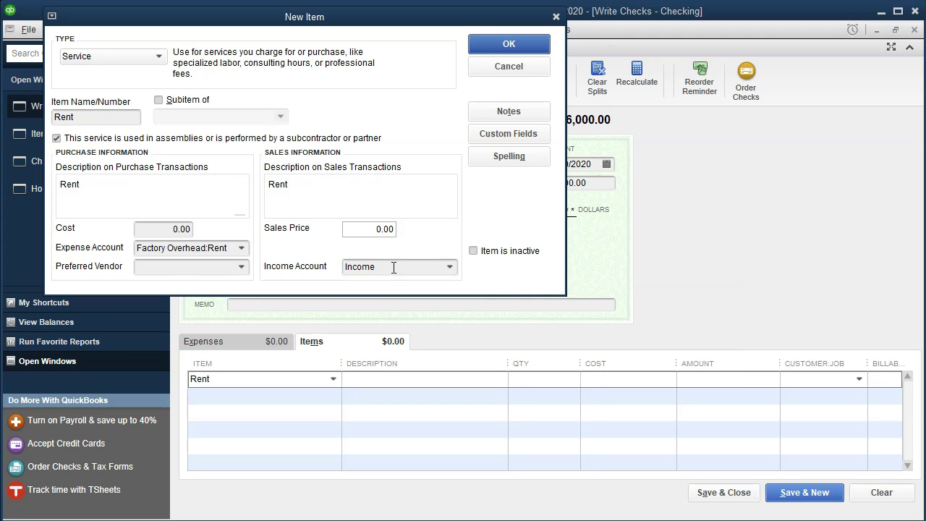
left_click(505, 43)
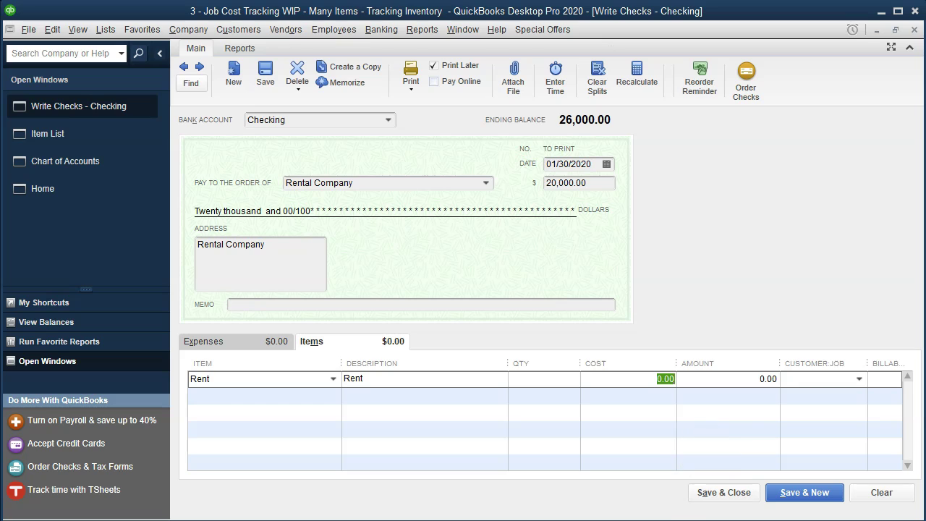
- Set the first Rent line's cost to the Excel amount of 3,800 and assign it to Job 14
key("alt+Tab")
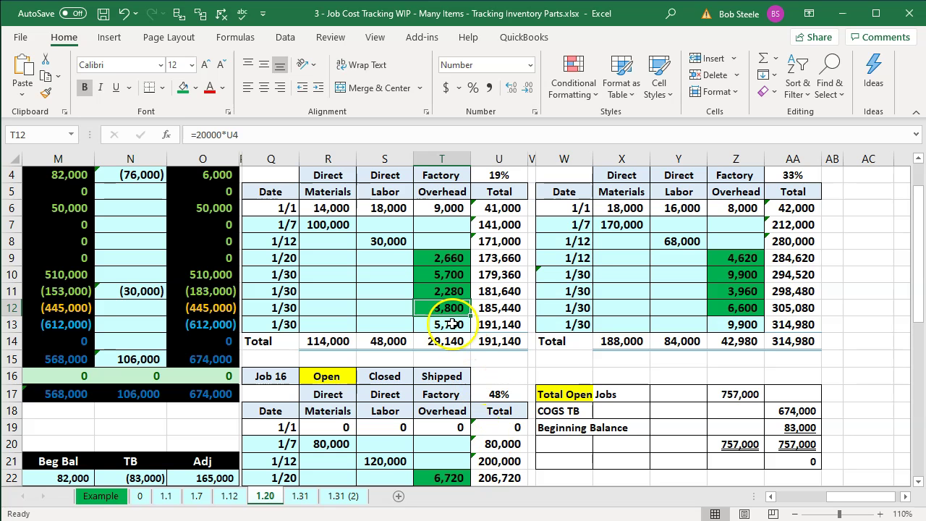
key("alt+Tab")
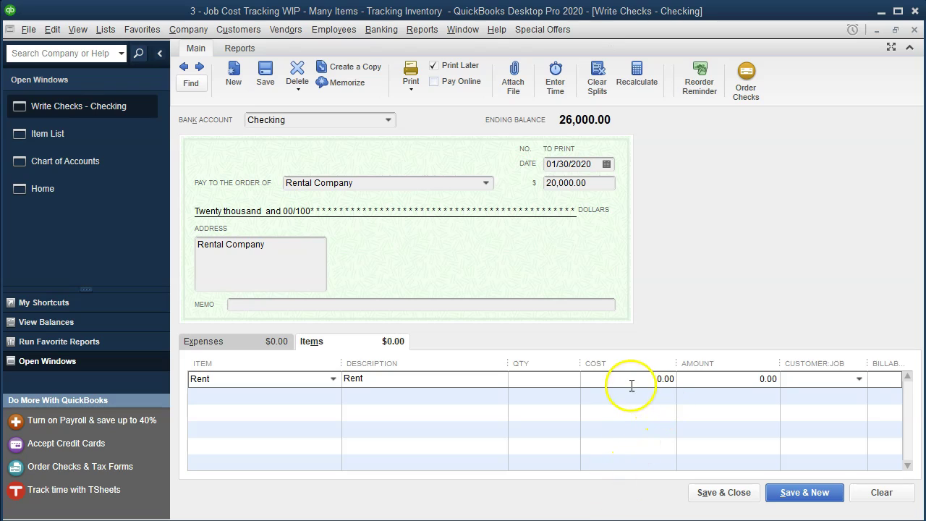
type("3800")
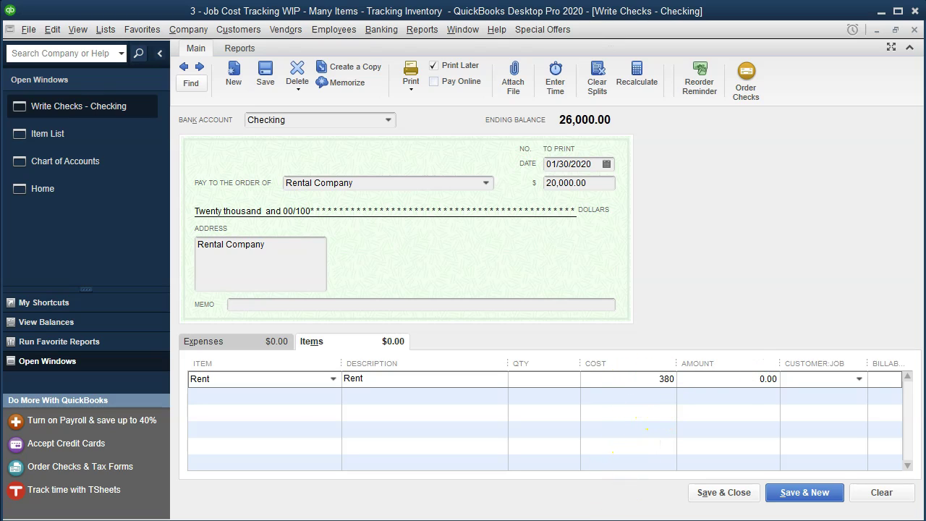
key("Tab")
type("Smith Customer:14")
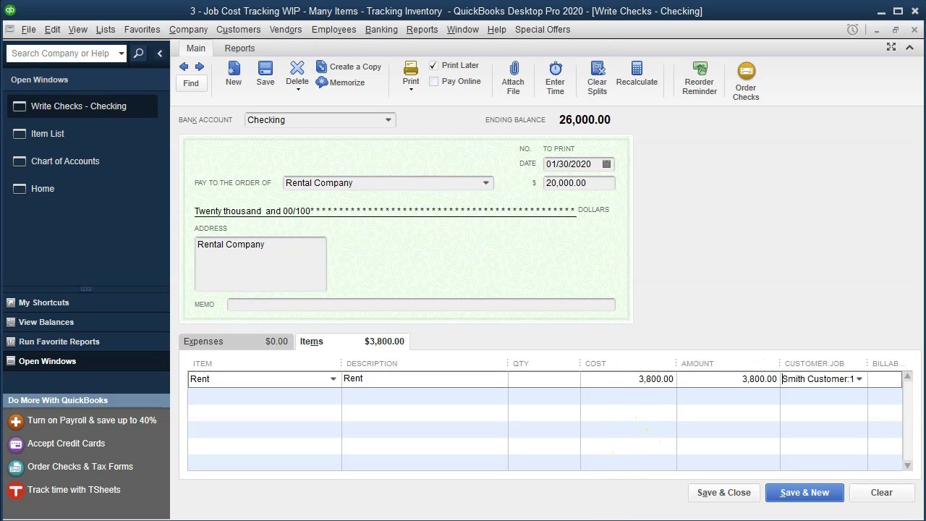
key("Tab")
key("Tab")
- Add a second Rent line for Job 15 with its Excel job cost record amount of 6,600
type("Re")
key("Tab")
key("Tab")
key("Tab")
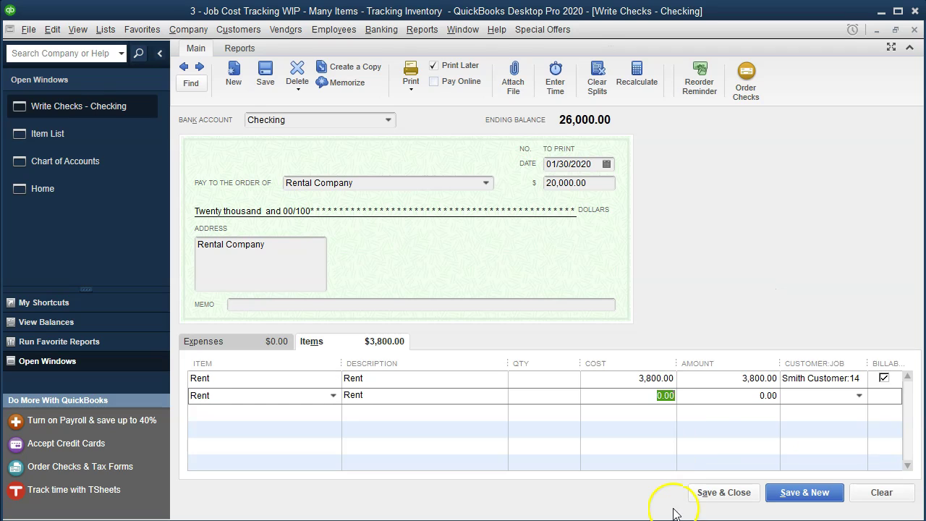
key("alt+Tab")
left_click(737, 307)
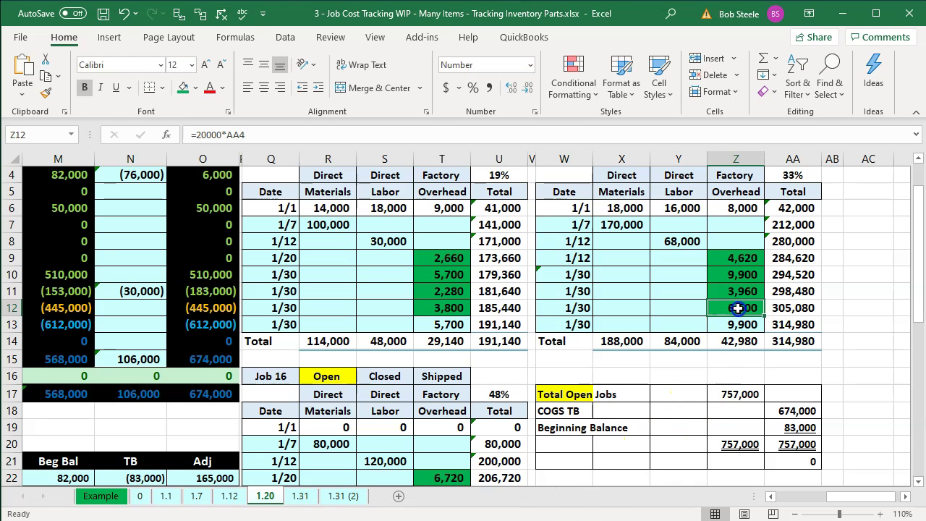
key("alt+Tab")
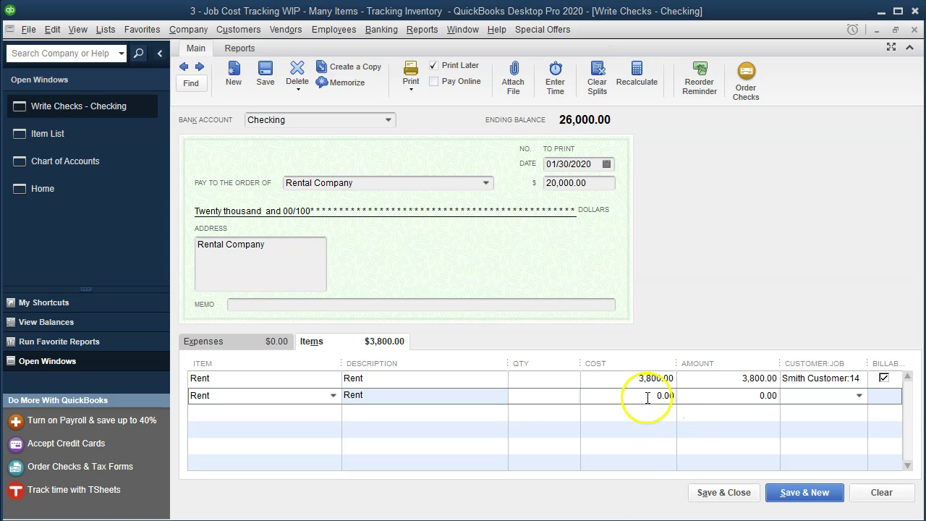
type("6")
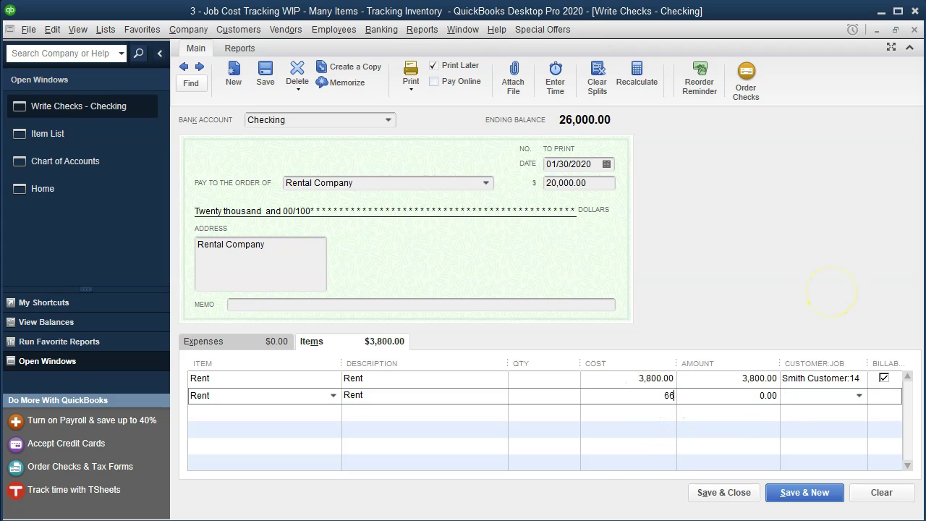
type(",600")
key("Tab")
key("Tab")
type("15")
key("Tab")
key("Tab")
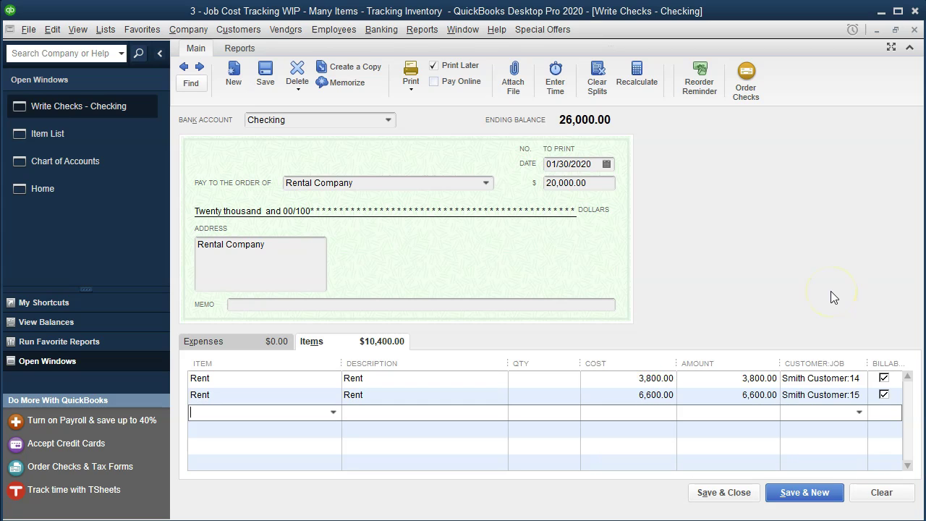
- Add a third Rent item line to the Rental Company check
type("Re")
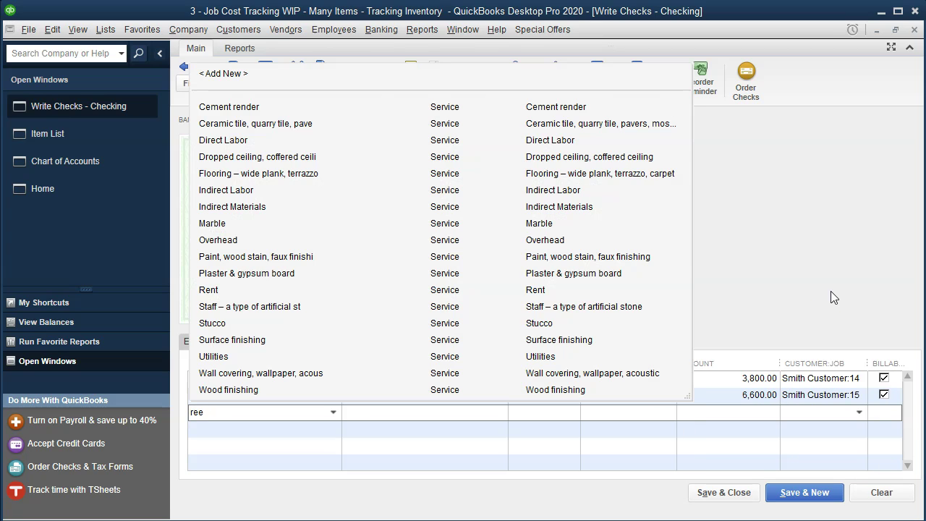
type("m")
key("BackSpace")
key("Tab")
key("Tab")
key("Tab")
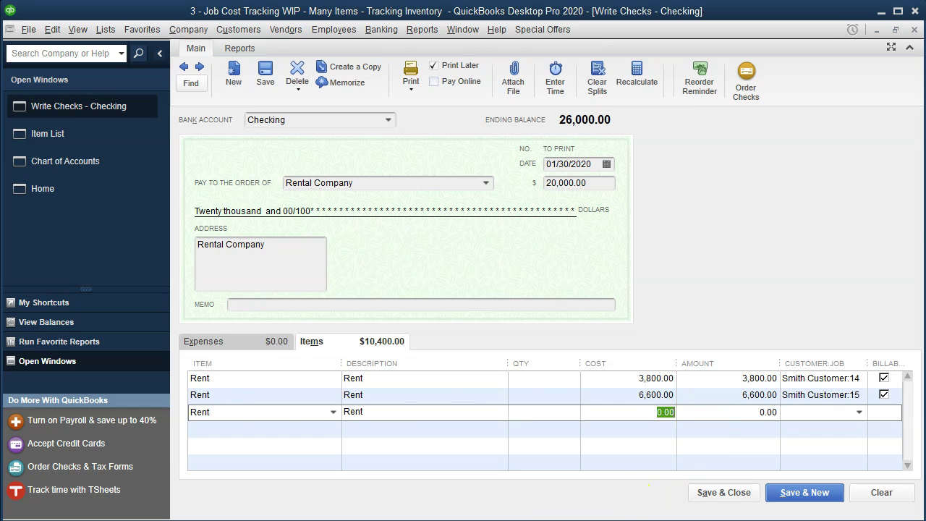
- Look up Job 16's rent amount in the Excel job cost record and set the third Rent line's cost to 9,600
key("alt+Tab")
scroll(458, 431, "down", 2)
left_click(458, 430)
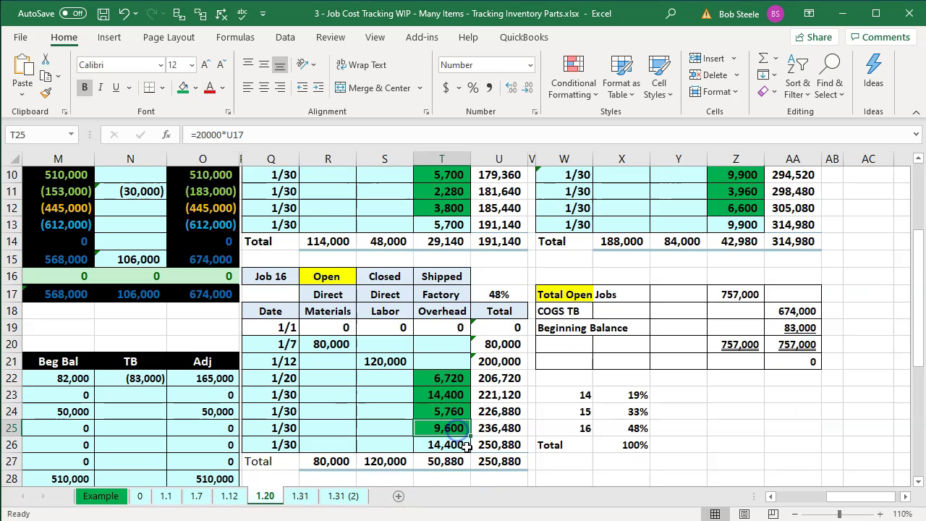
key("alt+Tab")
left_click(642, 410)
type("9,600")
key("Tab")
key("Tab")
key("Tab")
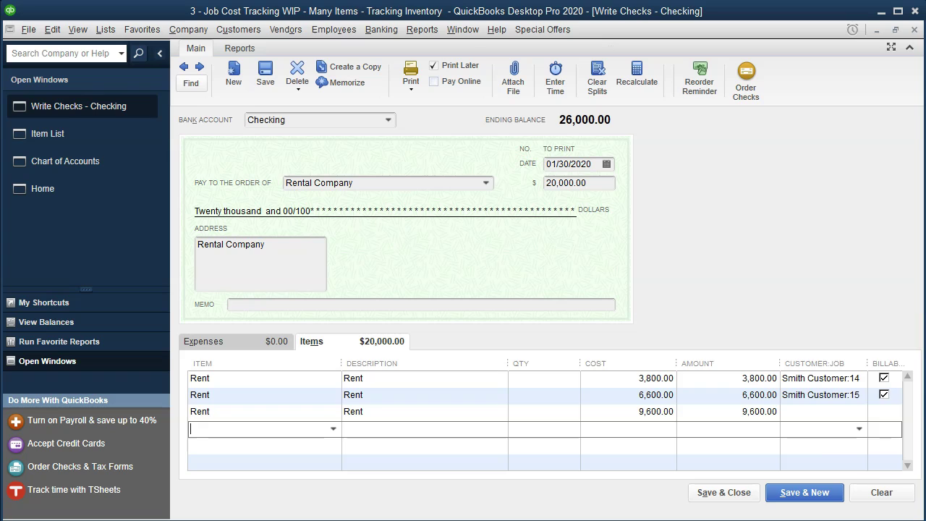
- Assign the third Rent line to Job 16 and save the check, accepting its future date, to start a new one
left_click(827, 412)
type("Smith Customer:16")
key("Tab")
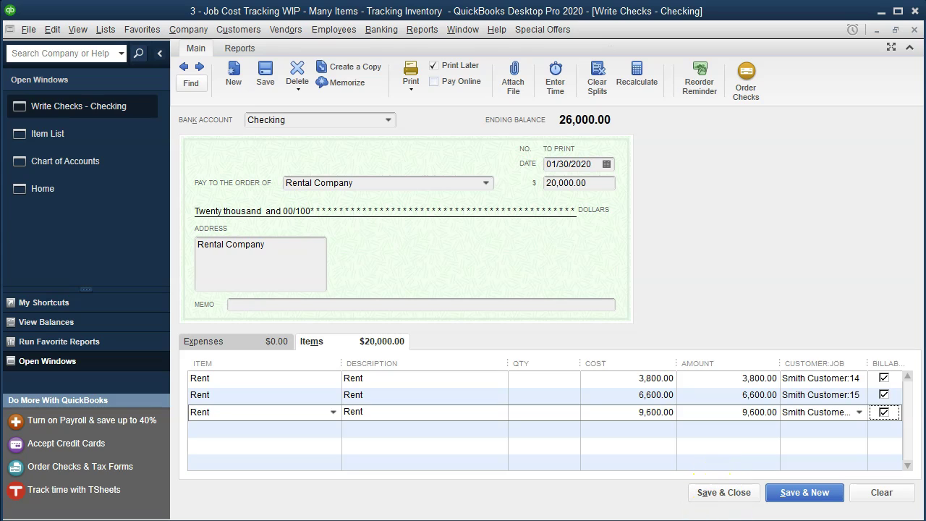
left_click(801, 498)
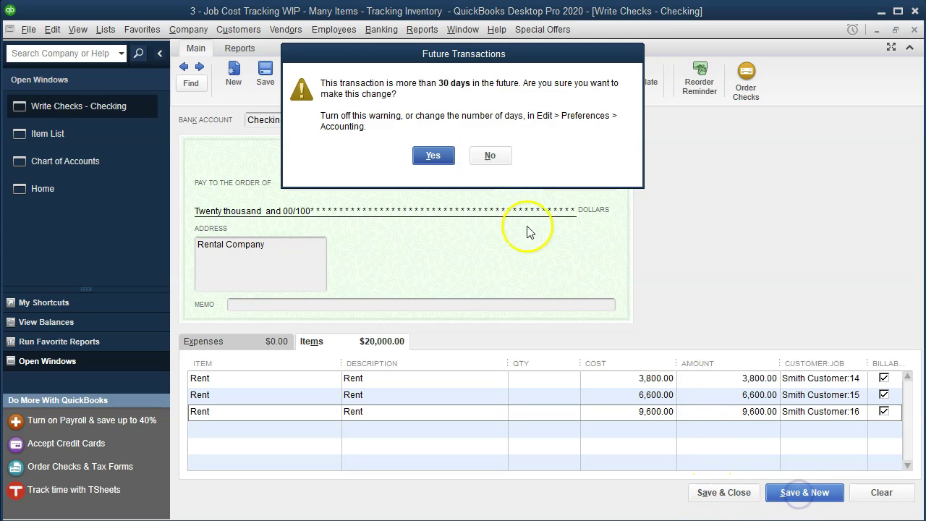
left_click(433, 156)
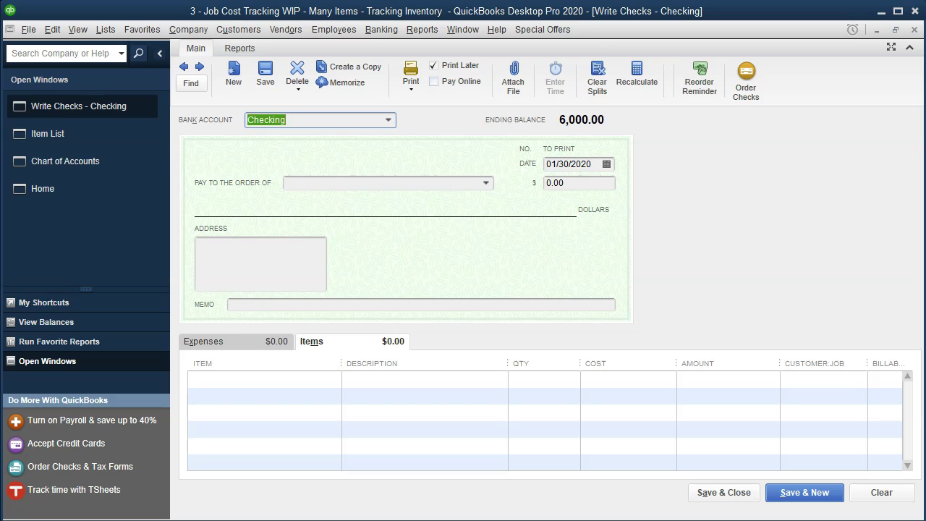
- Switch to Excel and examine the 1/30 factory overhead list and the journal entry for factory equipment depreciation
key("alt+Tab")
left_click(410, 382)
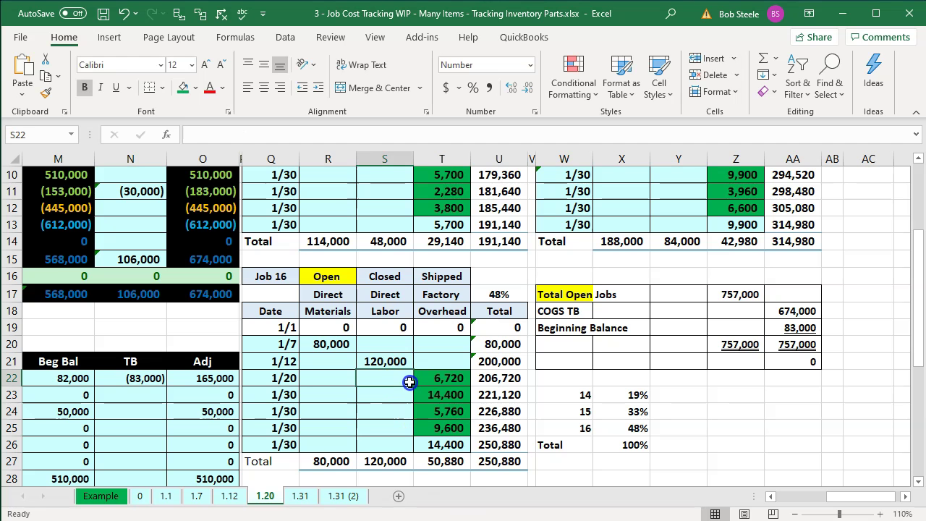
key("Home")
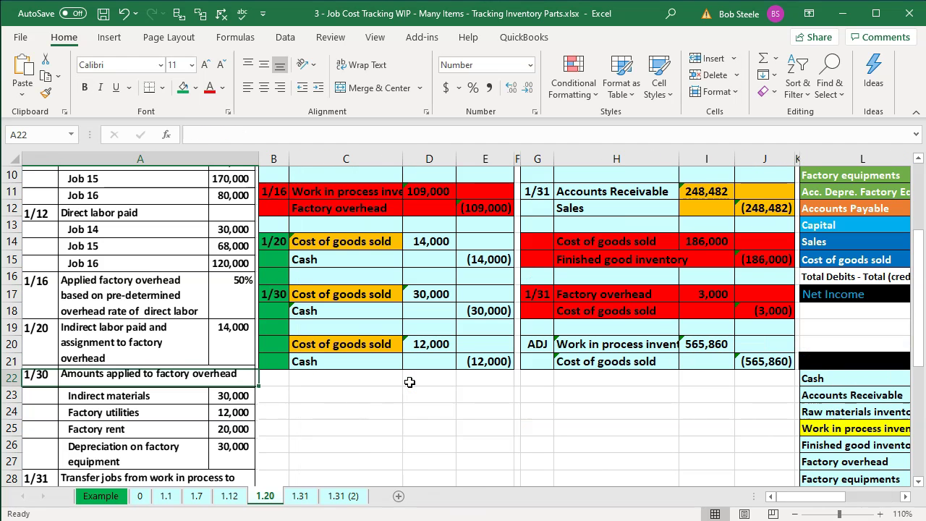
scroll(410, 382, "down", 2)
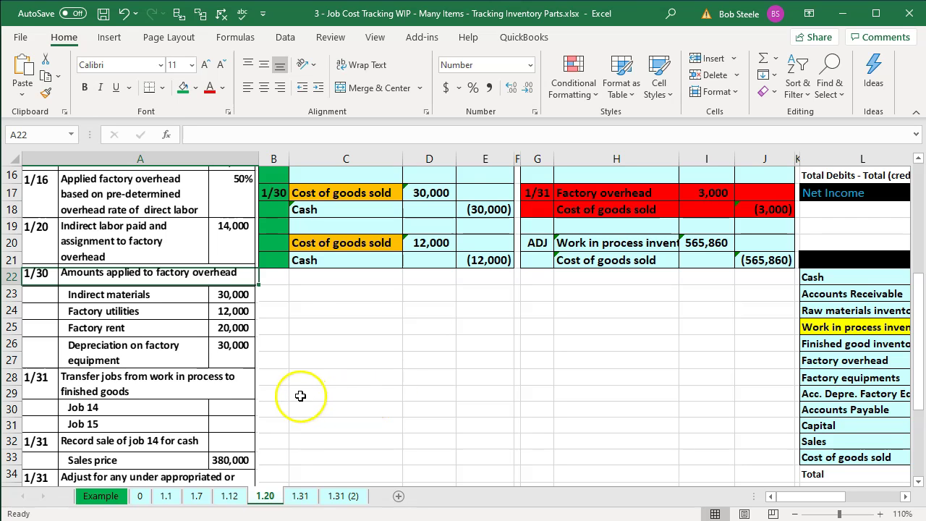
scroll(472, 393, "up", 5)
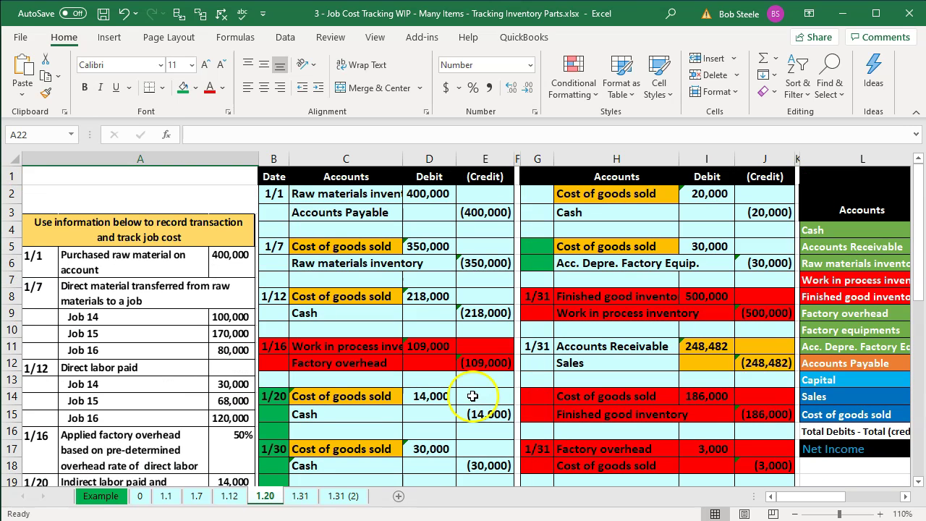
left_click(675, 256)
key("Right")
key("Right")
key("Right")
key("Right")
key("Right")
key("Right")
key("Right")
key("Right")
key("Right")
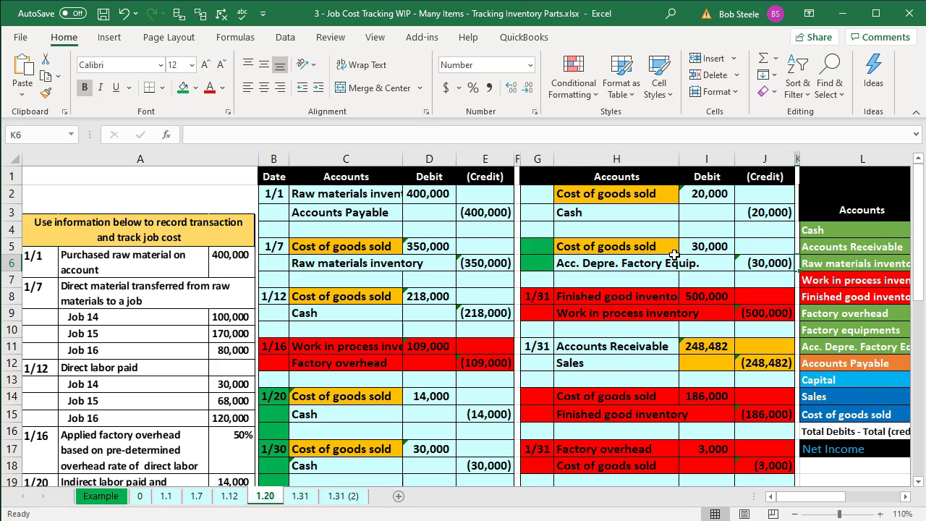
key("Right")
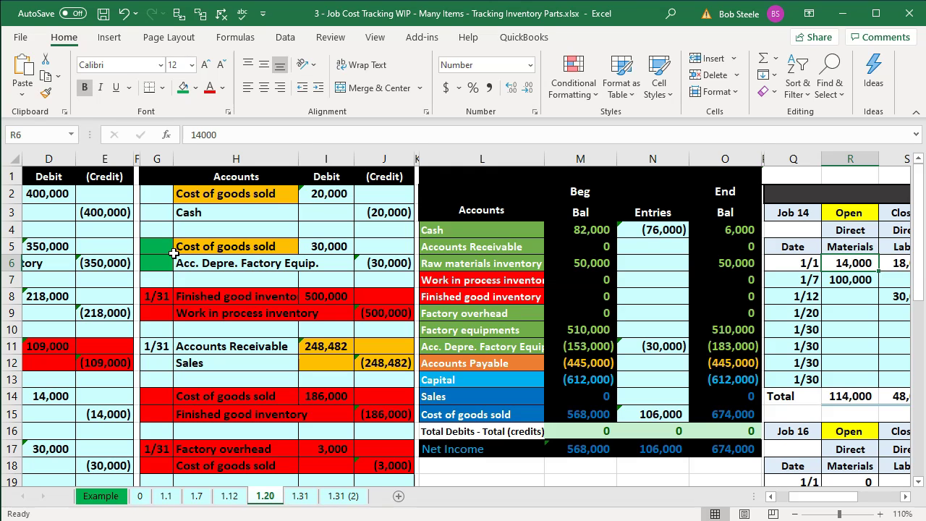
left_click(249, 263)
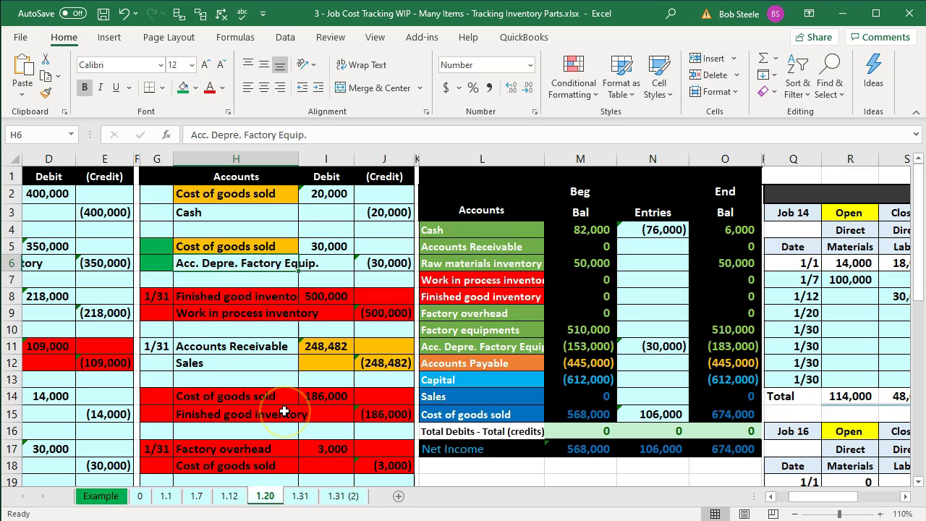
- Examine the overhead allocation percentages for Jobs 14 and 15 in the job cost record
key("Right")
key("Right")
key("Right")
key("Right")
key("Right")
key("Right")
key("Right")
key("Right")
key("Right")
key("Right")
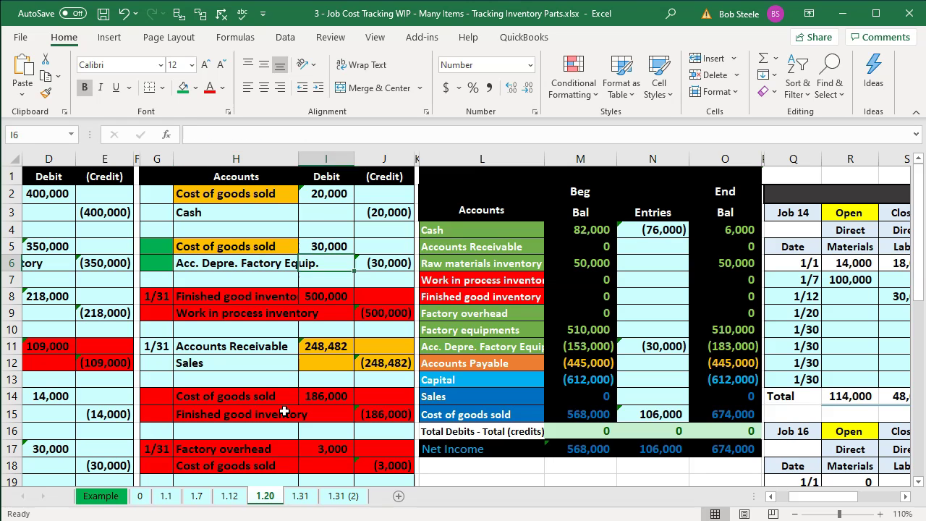
key("Right")
key("Right")
key("Right")
key("Right")
key("Right")
key("Right")
key("Right")
key("Right")
key("Right")
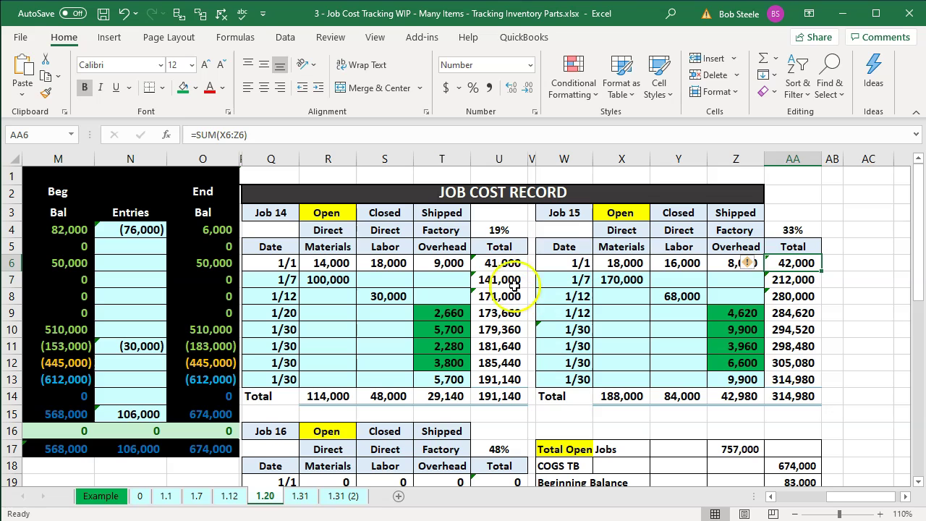
left_click(506, 230)
left_click(781, 226)
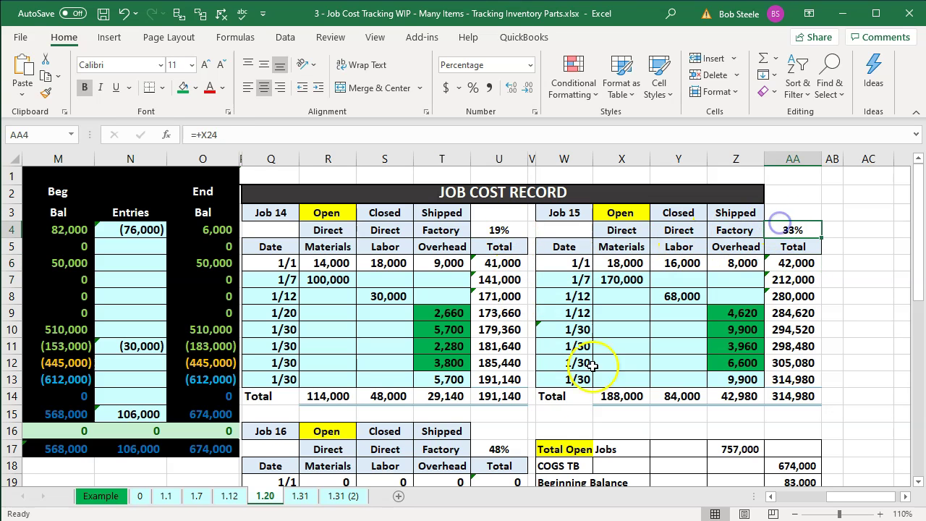
- Fill the 1/30 depreciation amounts of Jobs 14, 15 and 16 (cells T13, Z13 and T26) with green
left_click(453, 376)
left_click(736, 378, "ctrl")
scroll(537, 449, "down", 1)
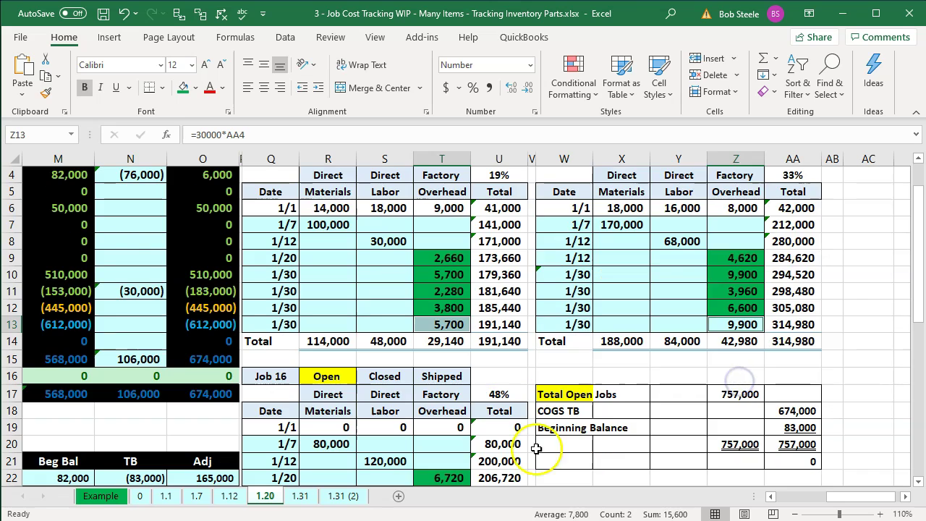
scroll(536, 449, "down", 3)
left_click(445, 395, "ctrl")
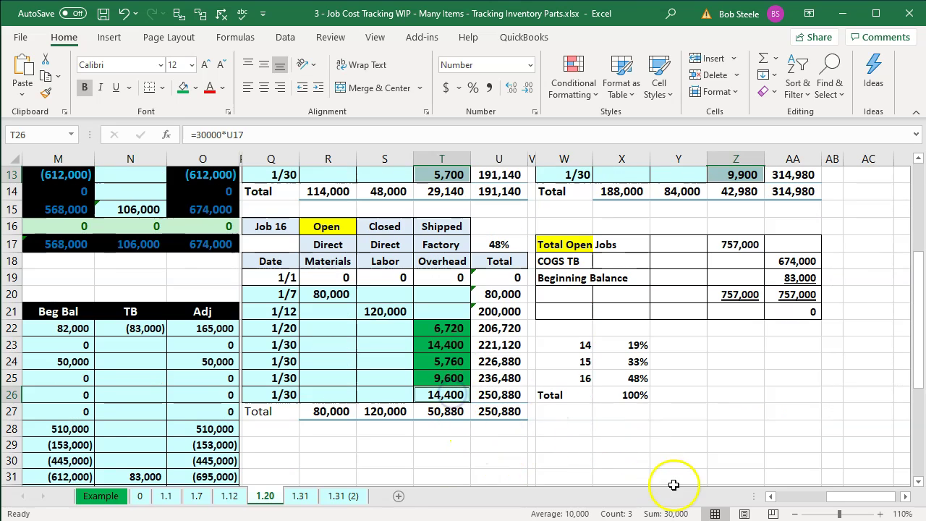
right_click(452, 394)
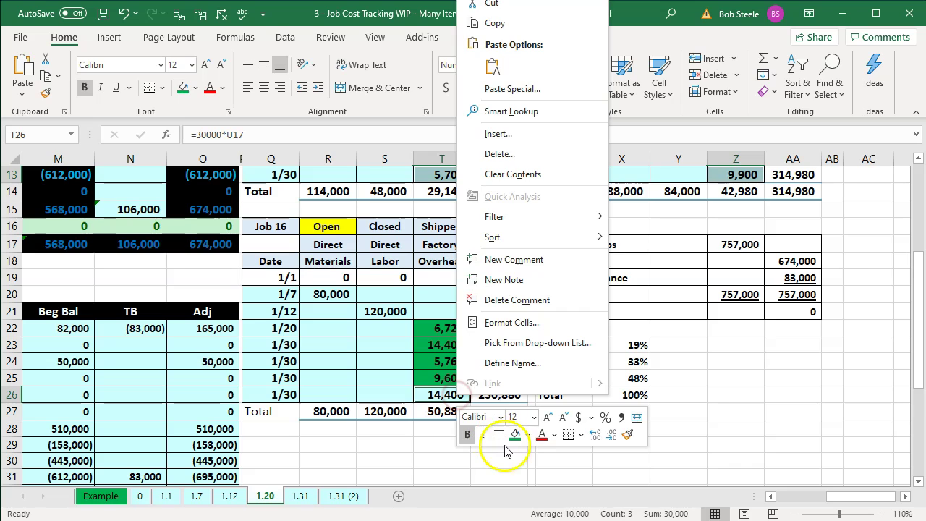
key("Escape")
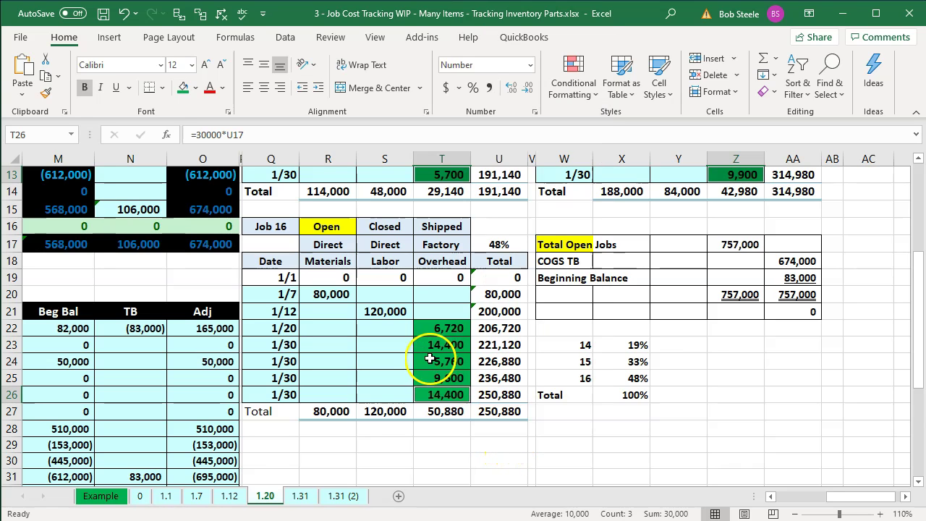
left_click(431, 360)
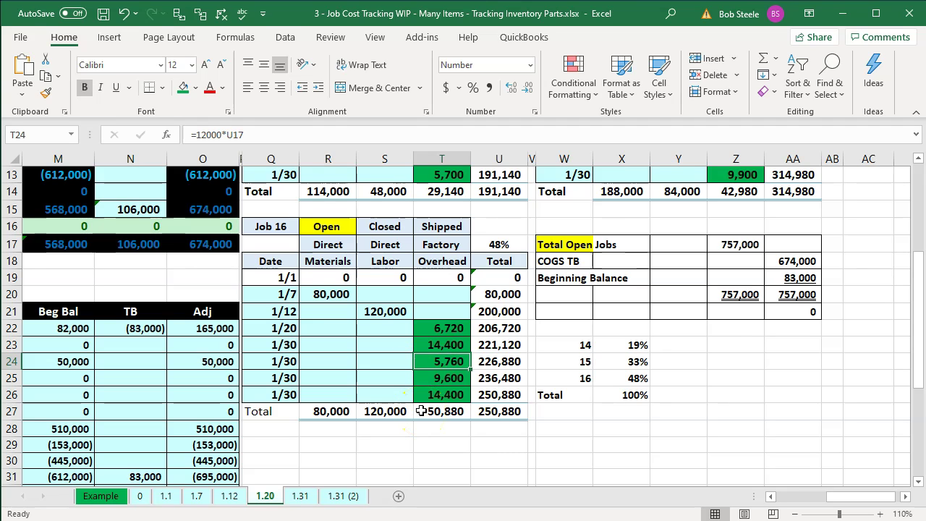
scroll(528, 424, "up", 1)
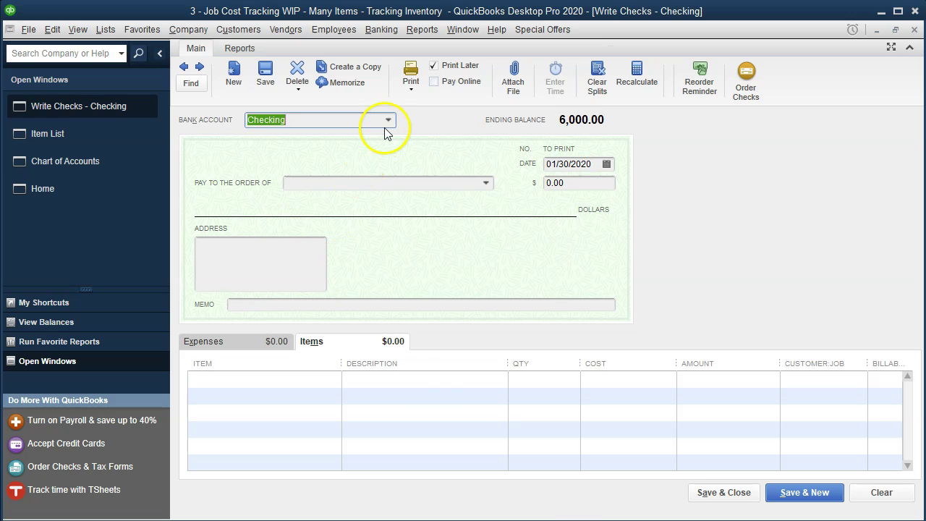
- Switch to QuickBooks and set the new check's bank account to Clearning account and its date to 01/31/2020
left_click(390, 120)
left_click(283, 189)
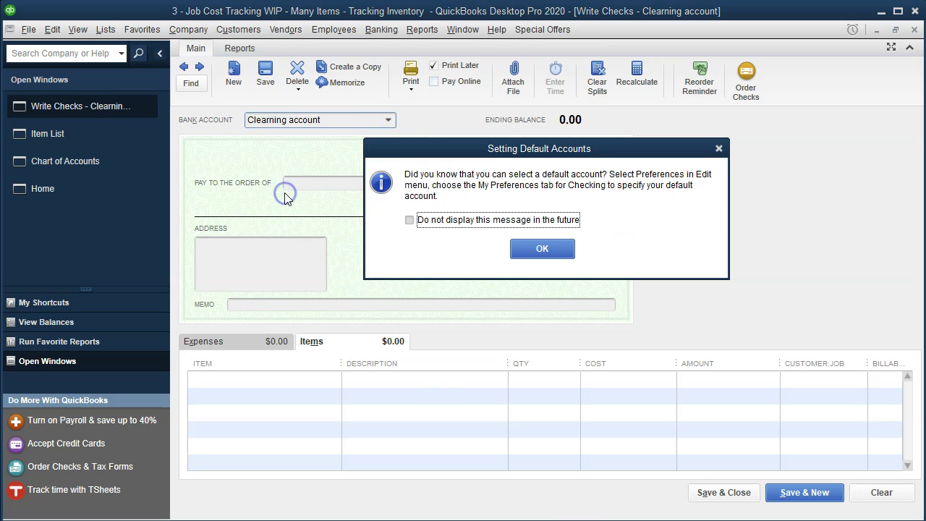
left_click(717, 148)
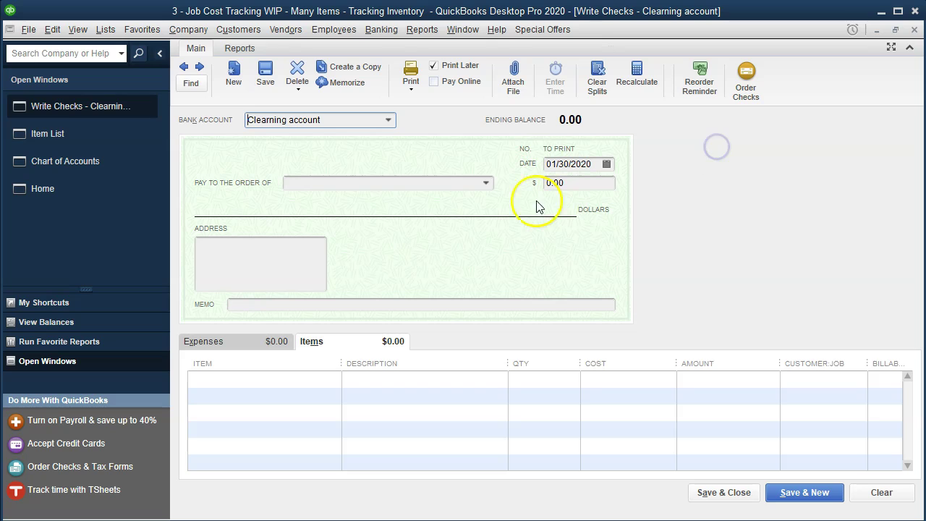
key("Tab")
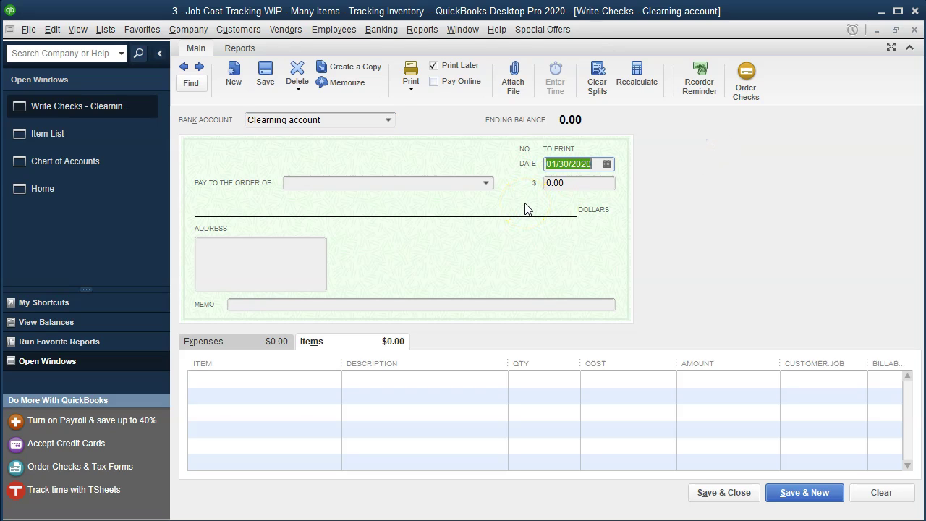
key("plus")
key("Tab")
key("Tab")
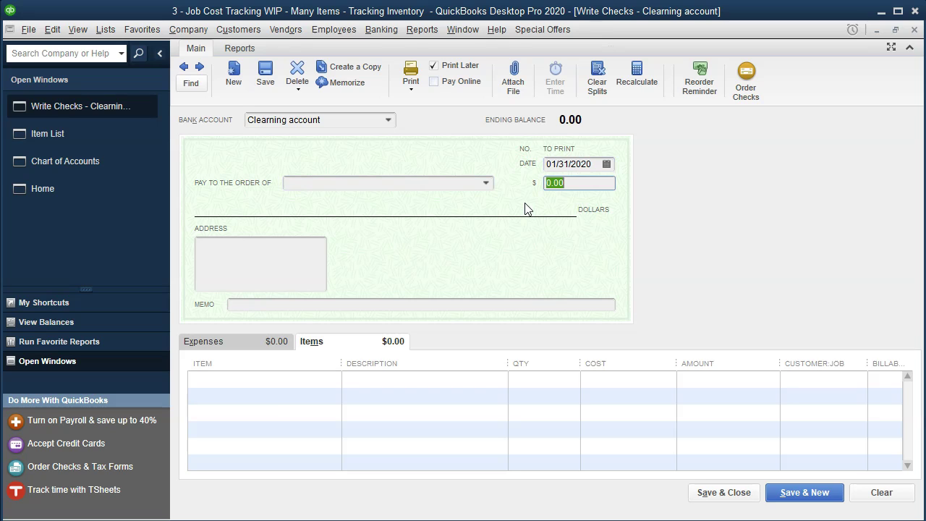
- Enter Depreciation Equipment on the check's first item line, copy the name, and start creating it as a new item
key("Tab")
key("Tab")
key("Tab")
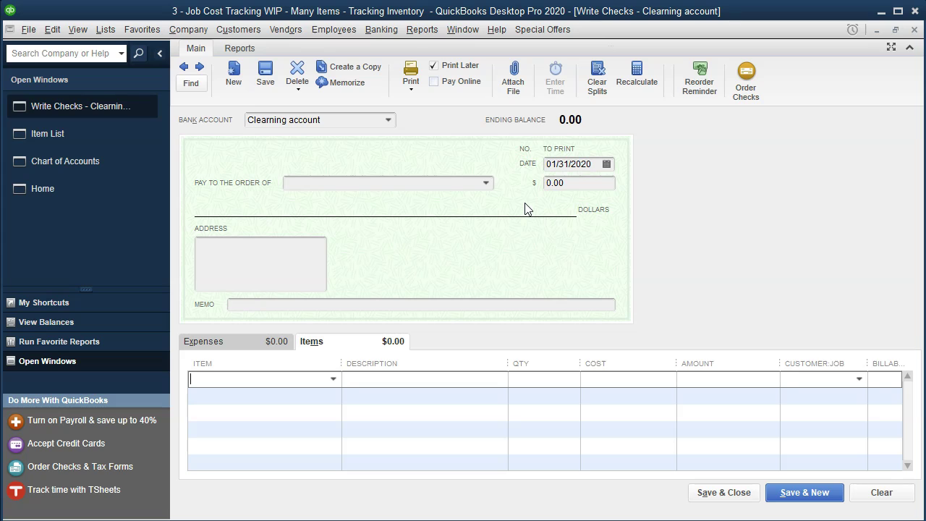
type("Depre")
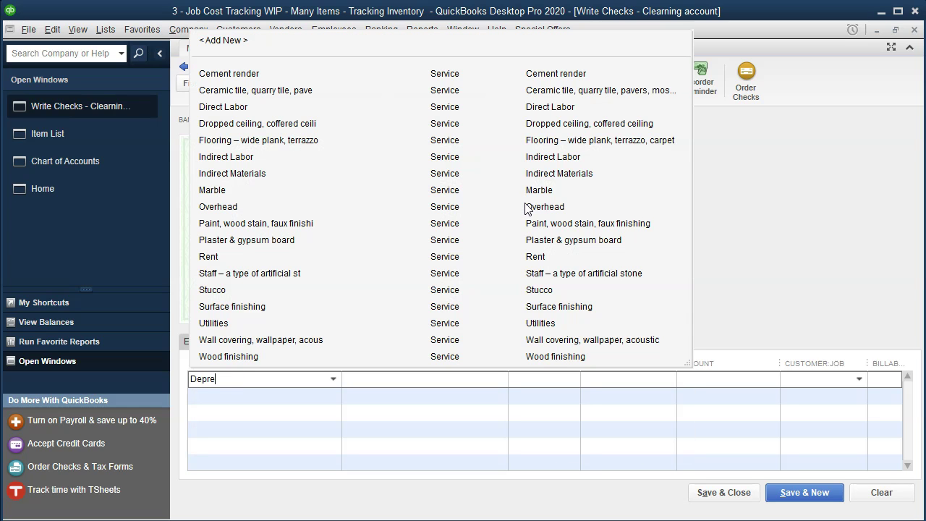
type("ciation Equipment")
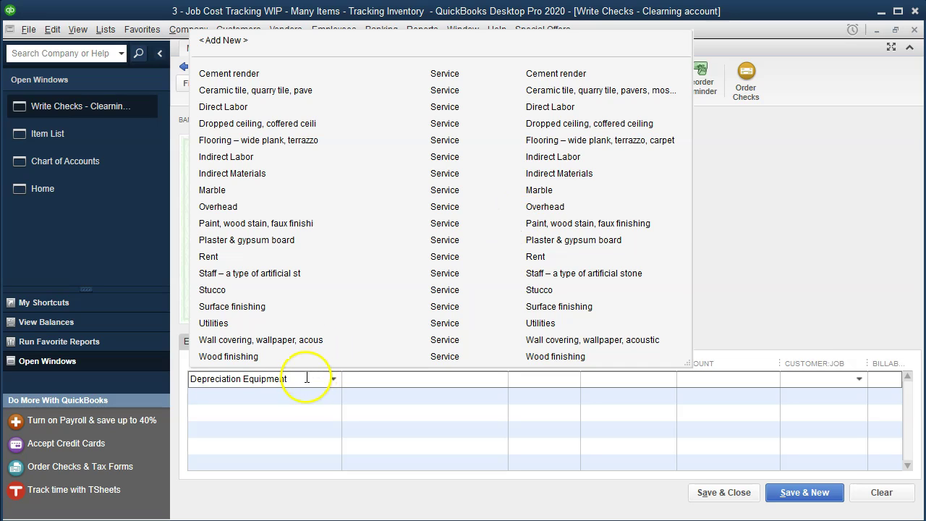
double_click(248, 378)
key("ctrl+c")
left_click(46, 368)
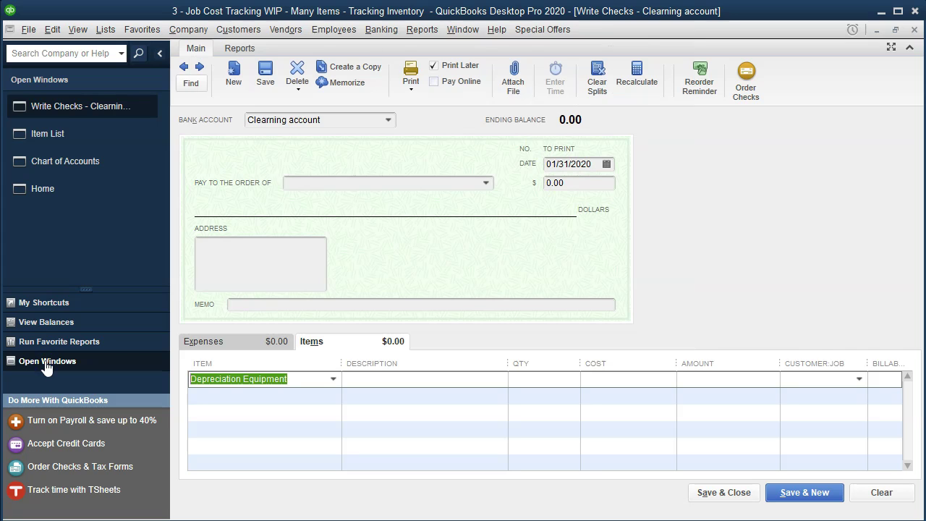
left_click(438, 154)
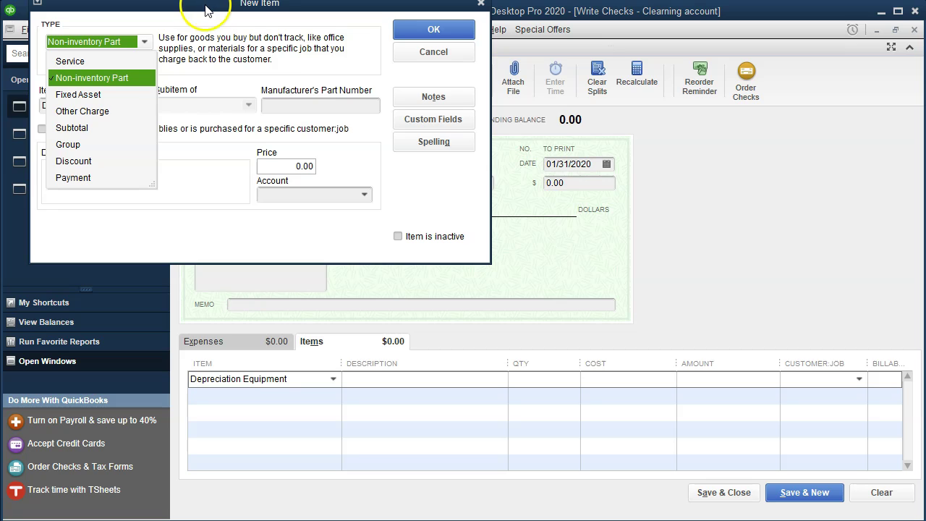
- Make the new item a Service performed by a subcontractor or partner, with the purchase description Depreciation Equipment
left_click_drag(208, 9, 355, 123)
left_click(293, 156)
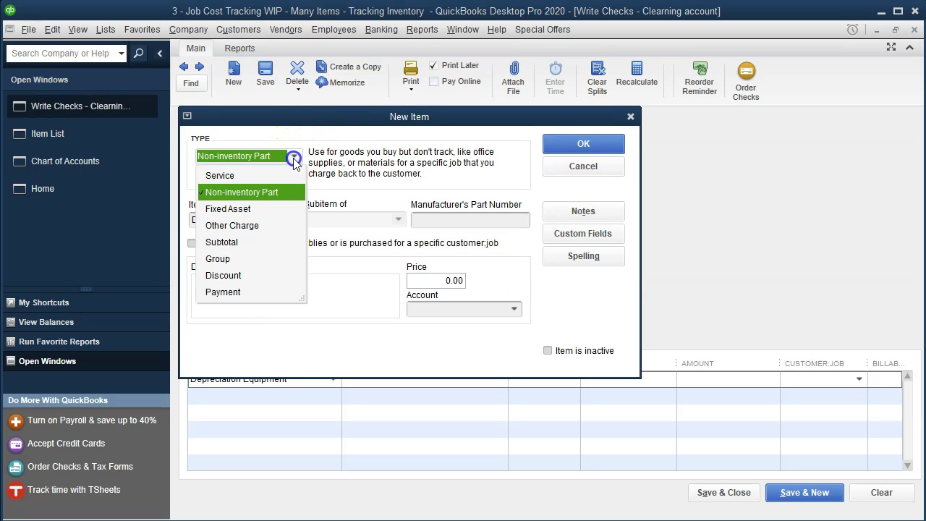
left_click(212, 173)
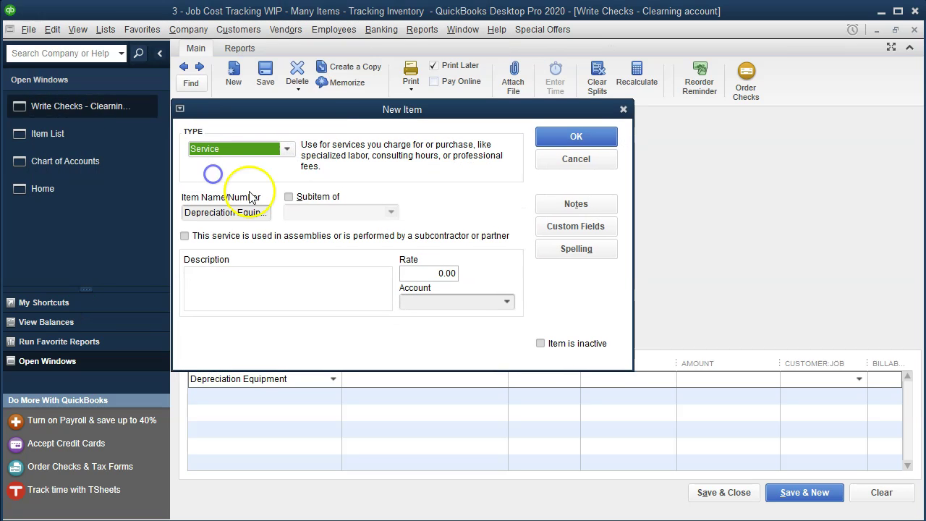
left_click(184, 235)
left_click(224, 261)
key("ctrl+v")
left_click(423, 267)
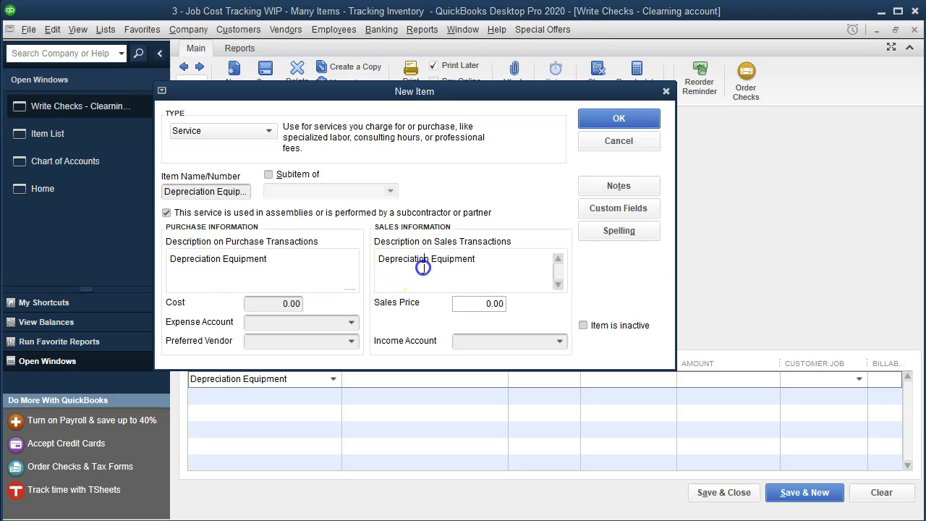
- Create a Depreciation Equipment expense account for the new item as a Cost of Goods Sold subaccount of Factory Overhead
left_click(333, 324)
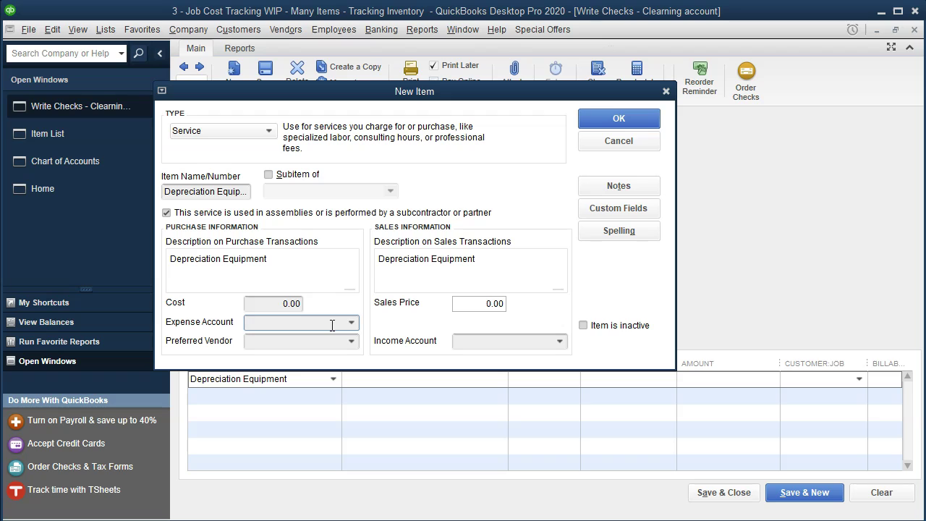
key("ctrl+v")
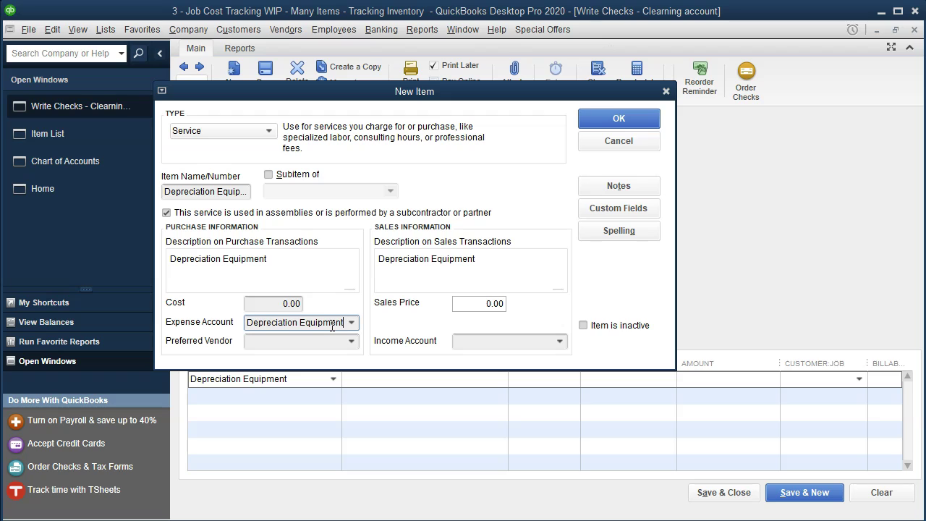
left_click(414, 338)
left_click(428, 112)
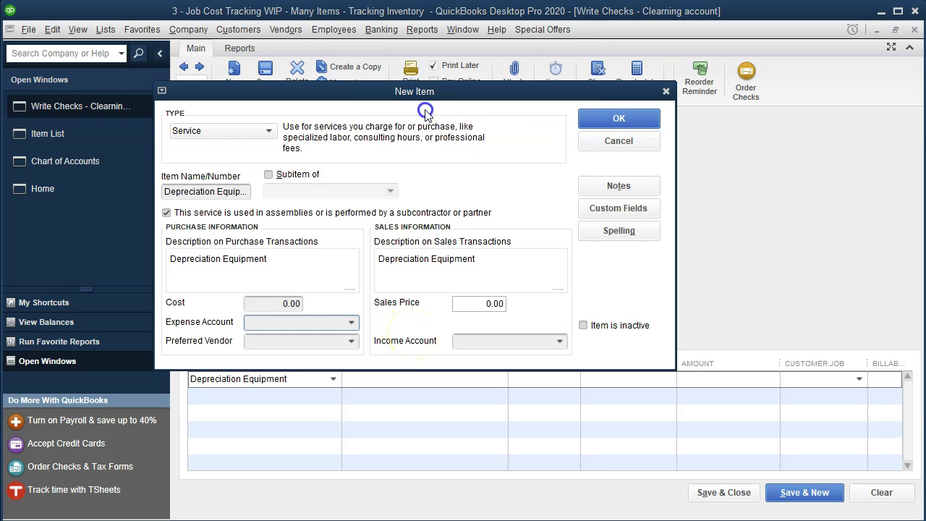
left_click(455, 88)
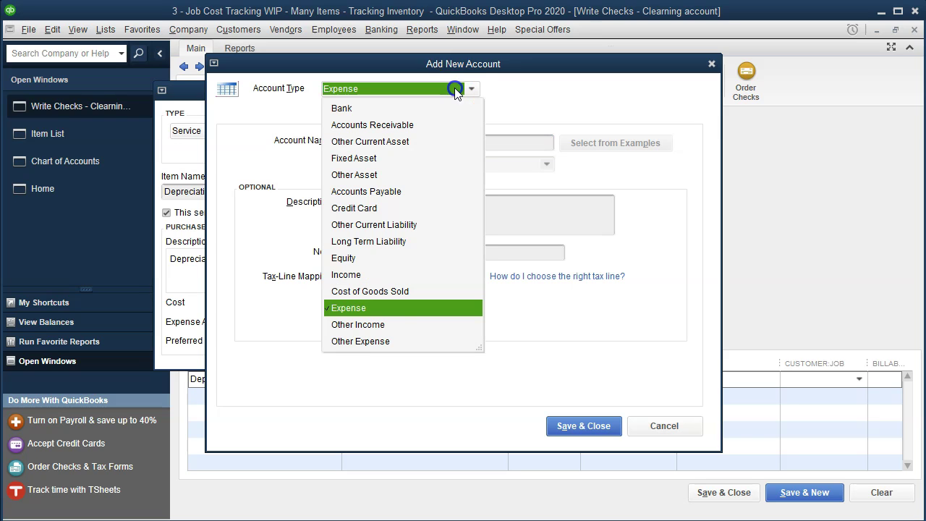
left_click(387, 291)
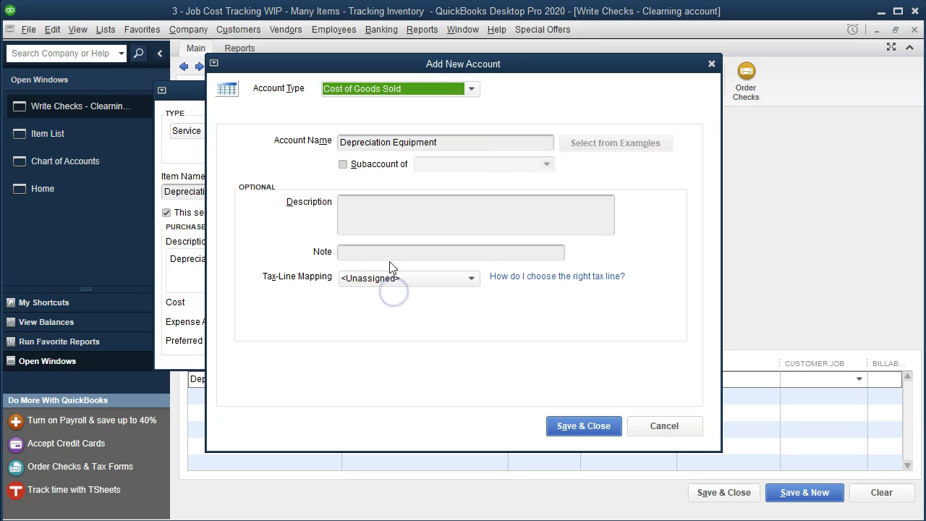
left_click(343, 164)
left_click(547, 164)
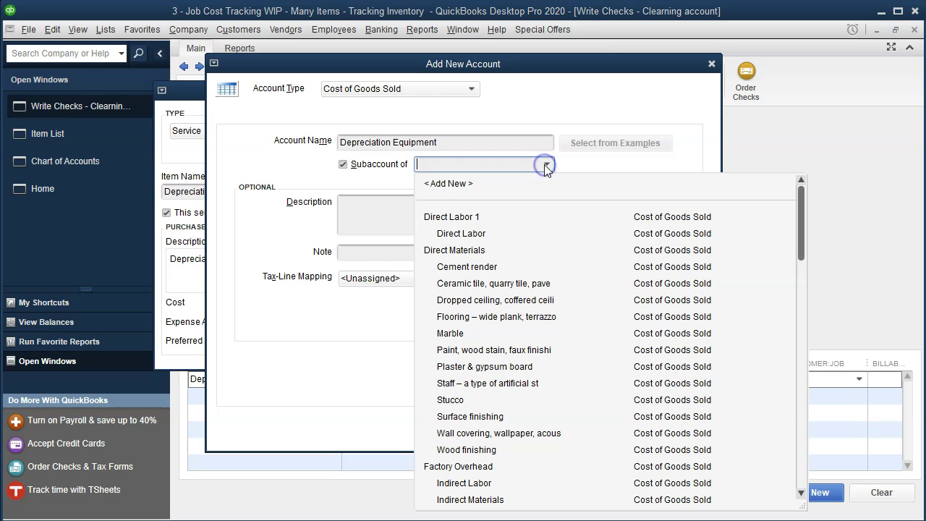
left_click(469, 466)
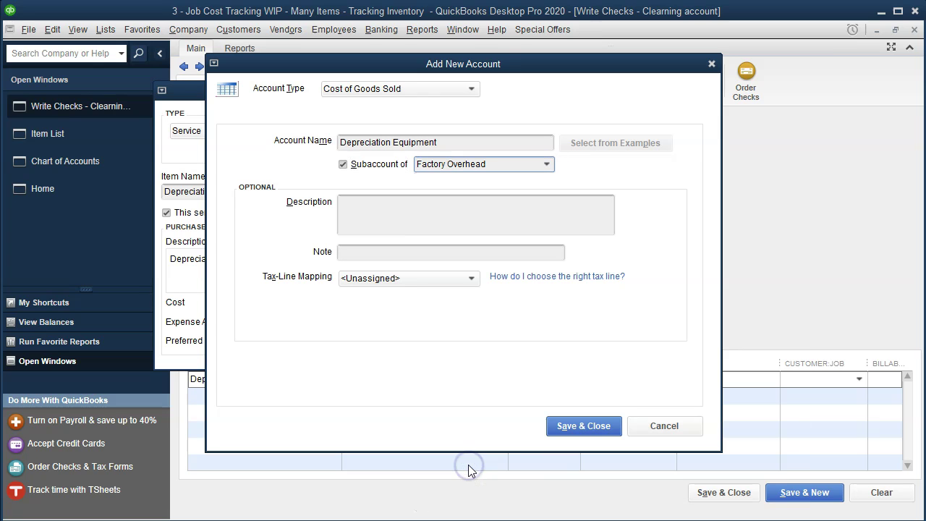
left_click(559, 426)
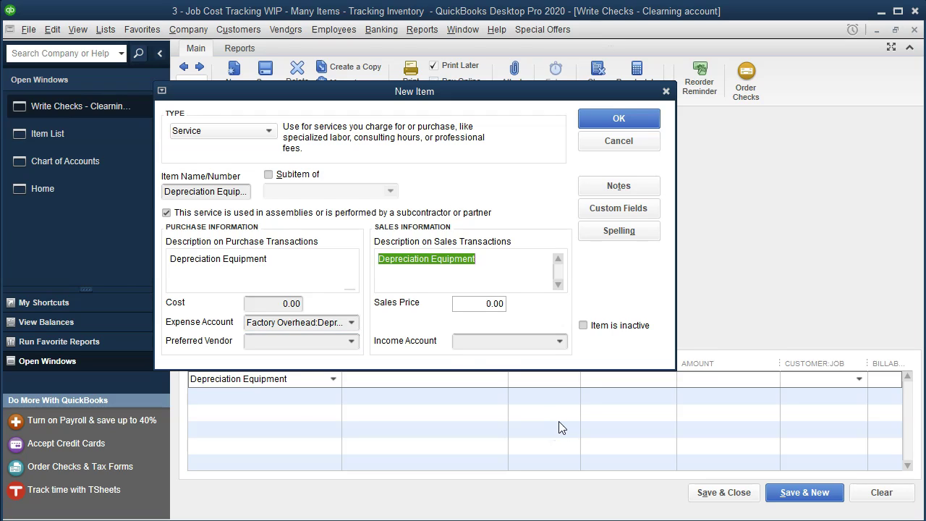
- Assign the Income account to the Depreciation Equipment item and save the item
left_click(486, 341)
type("Income")
left_click(599, 122)
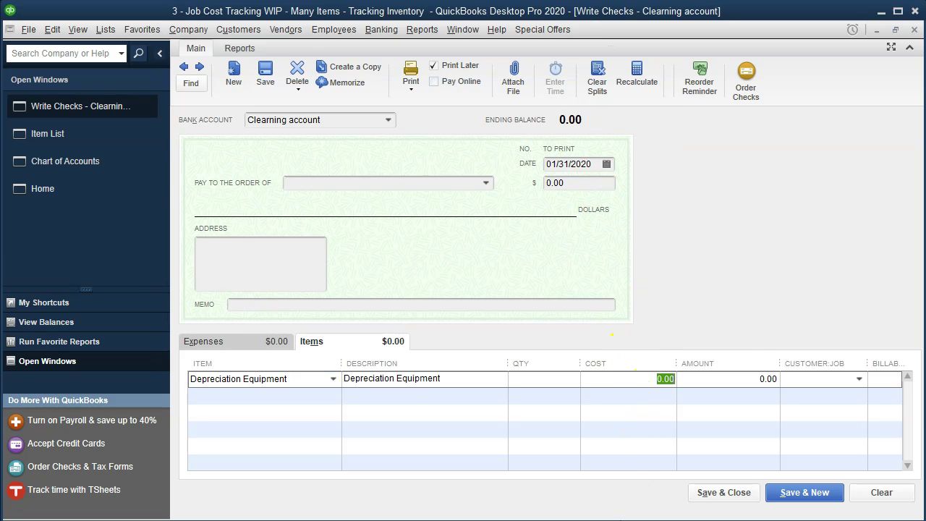
- Check Job 14's depreciation in Excel, then set the first check line's cost to 5,700 and assign it to Job 14
key("alt+Tab")
left_click(438, 225)
key("alt+Tab")
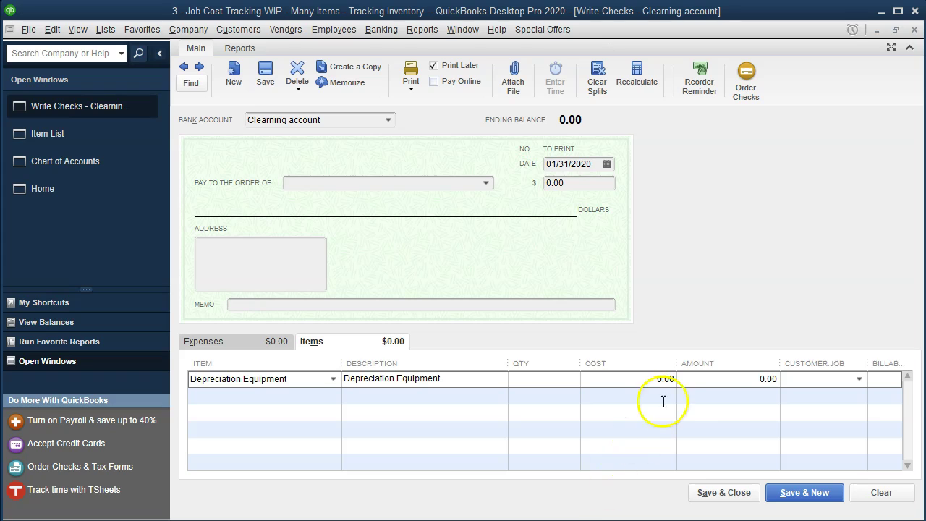
type("57")
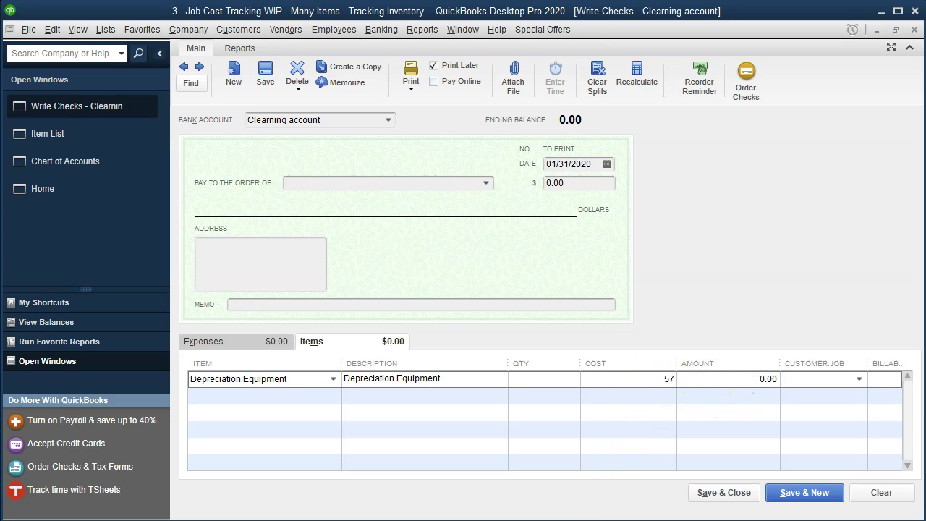
key("Tab")
key("Tab")
type("14")
key("Tab")
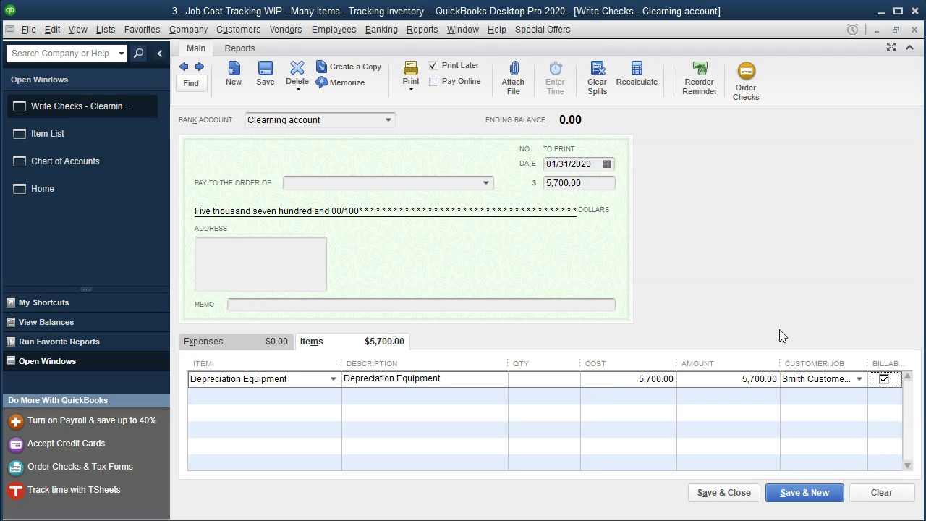
- Add Depreciation Equipment as the item on the check's second line
key("Tab")
type("De")
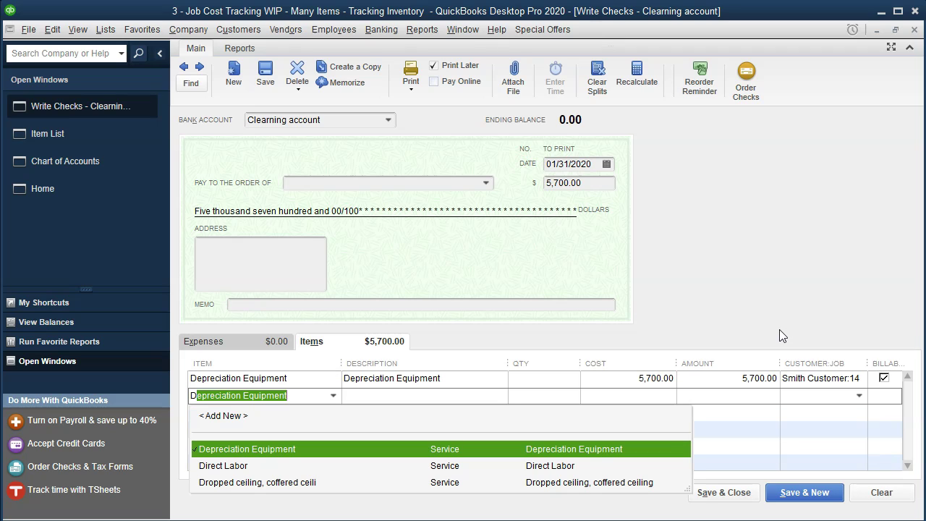
key("Tab")
key("Tab")
key("Tab")
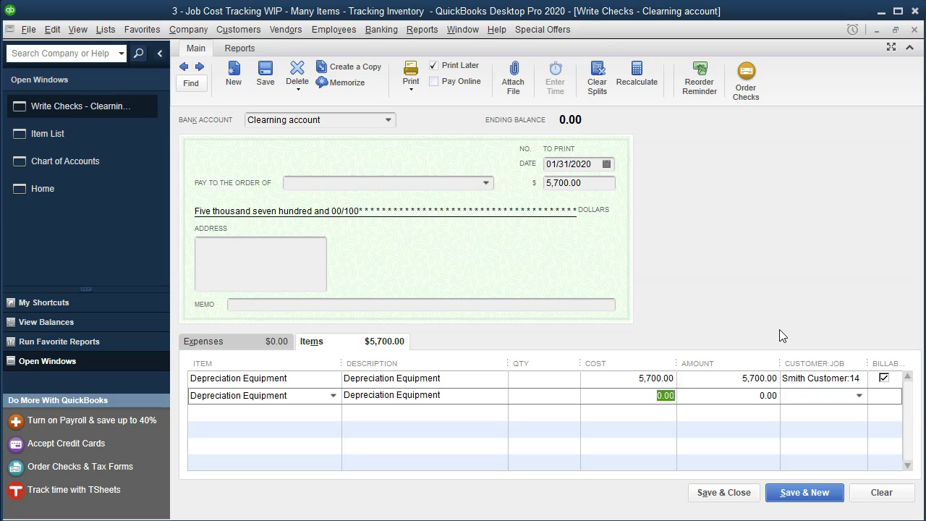
- Check Job 15's depreciation in Excel, then set the second check line's cost to 9,900 and assign it to Job 15
key("alt+Tab")
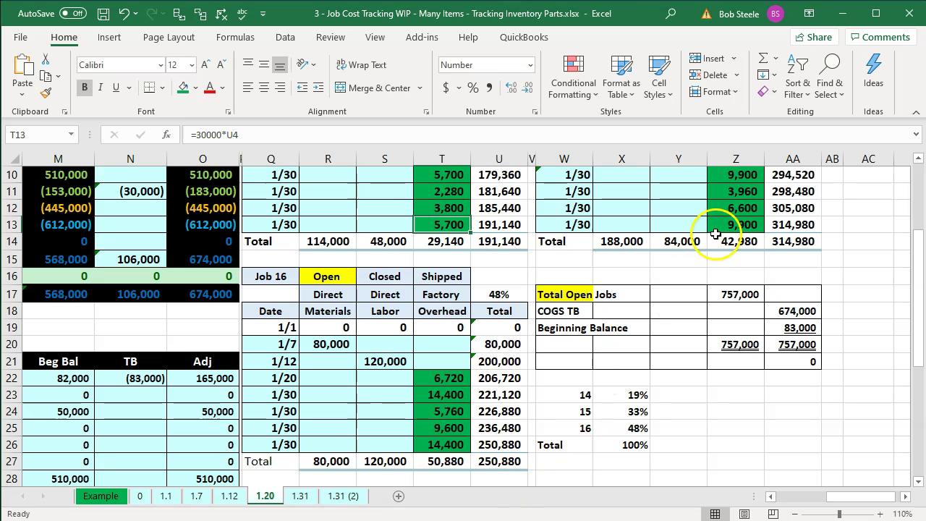
left_click(718, 225)
key("alt+Tab")
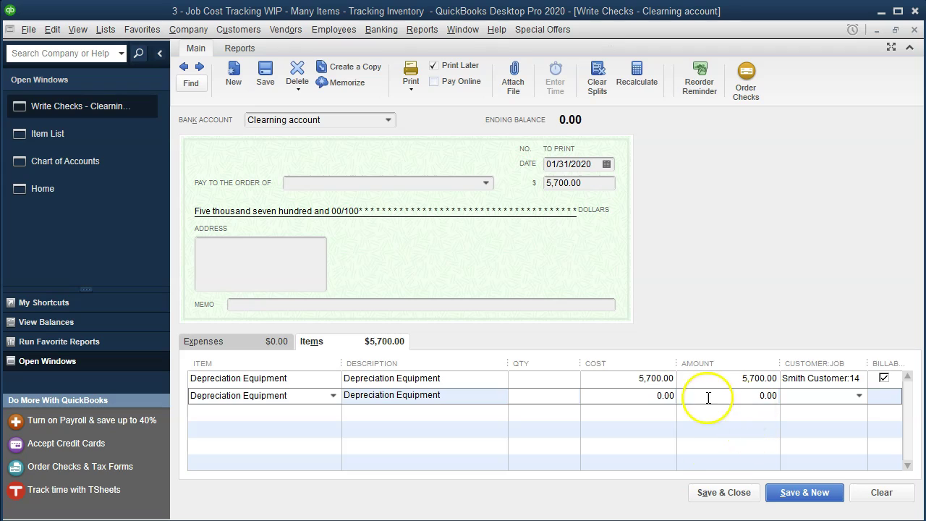
left_click(662, 397)
type("9")
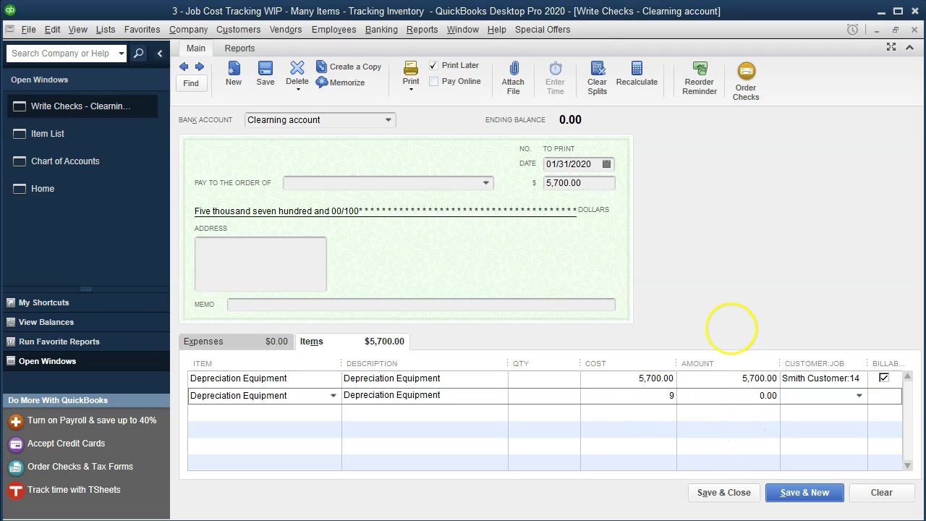
type(",900")
key("Tab")
key("Tab")
type("S")
key("Tab")
key("Tab")
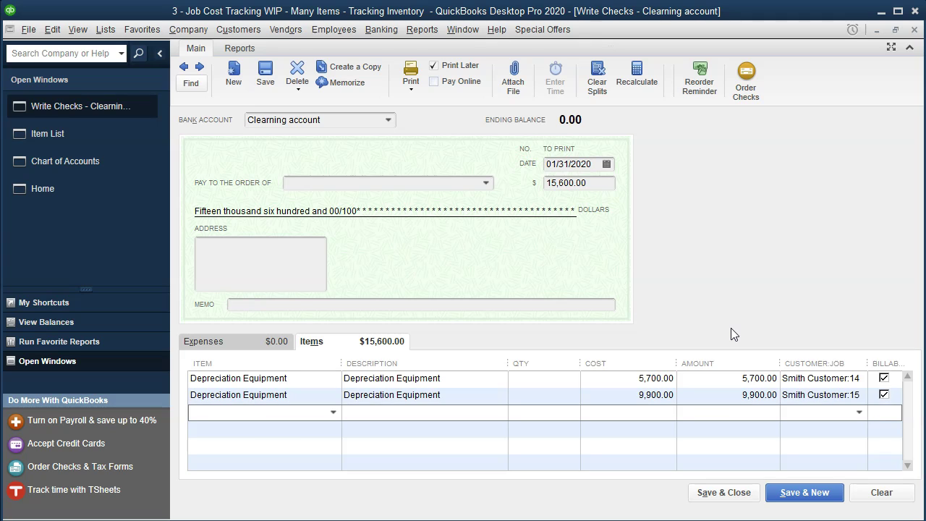
- Add Depreciation Equipment as the item on the check's third line
type("Depreciation Equipment")
key("Tab")
key("Tab")
key("Tab")
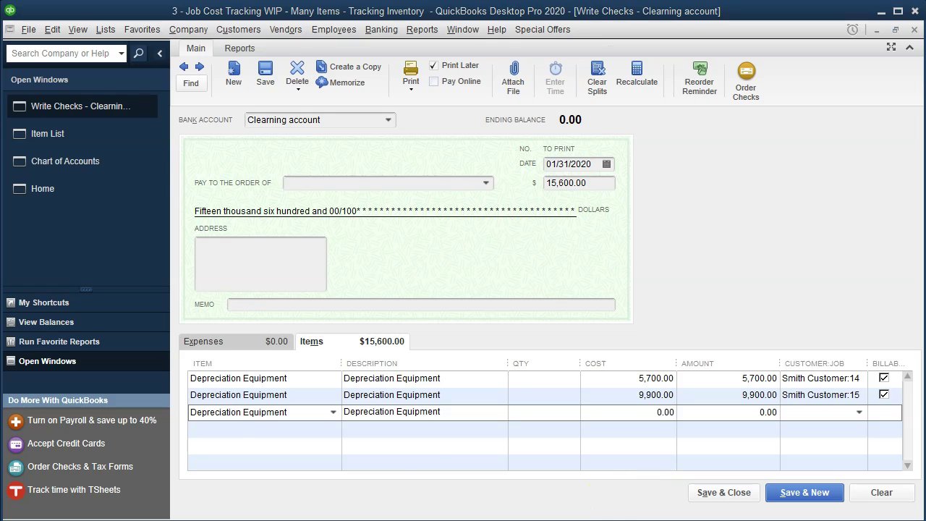
- Check Job 16's depreciation in Excel, then set the third check line's cost to 14,400 and assign it to Job 16
key("alt+Tab")
left_click(442, 394)
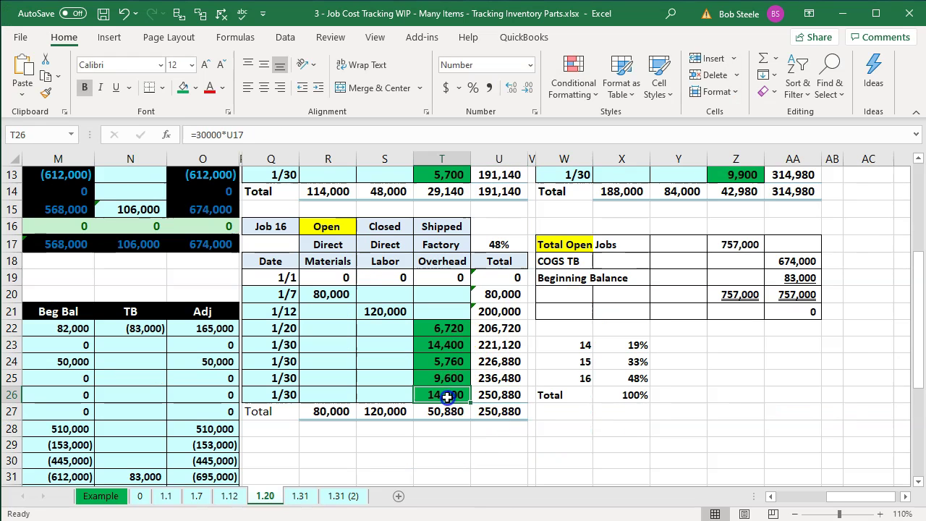
key("alt+Tab")
left_click(615, 412)
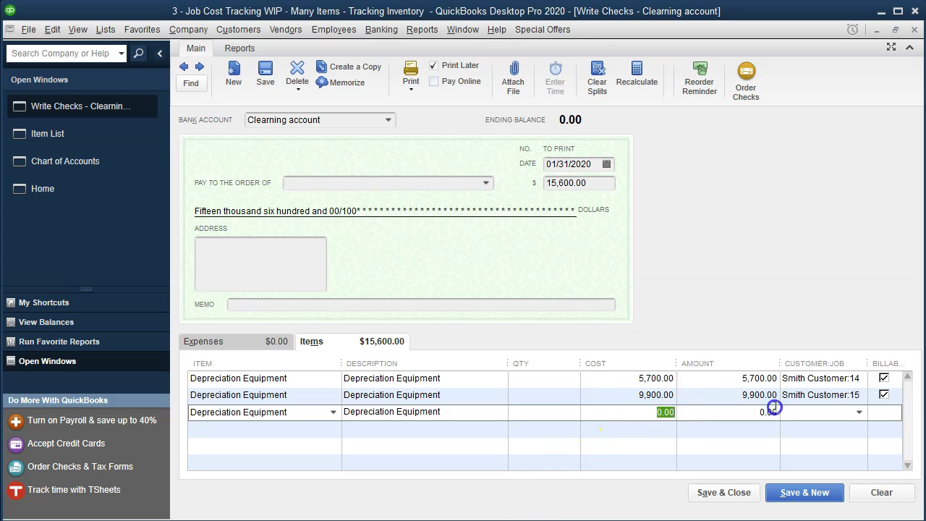
type("14,40")
key("Tab")
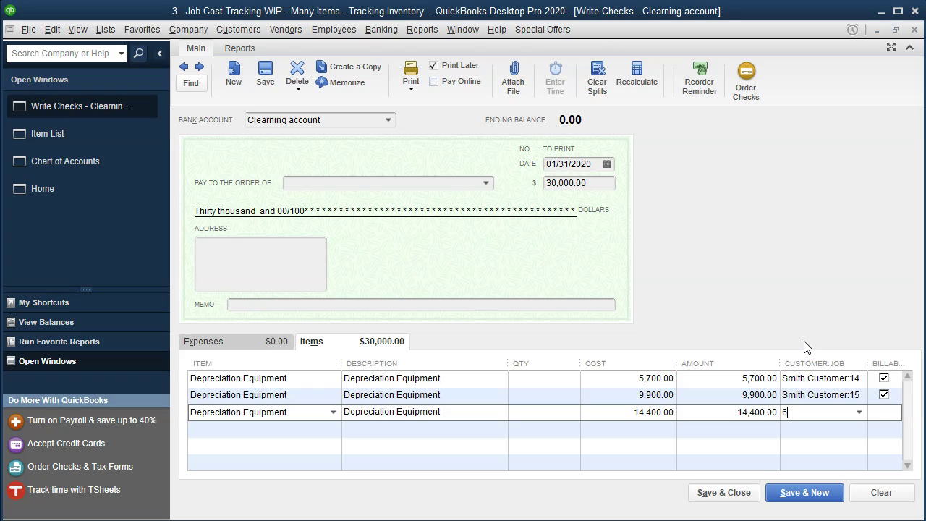
type("Smith Customer:16")
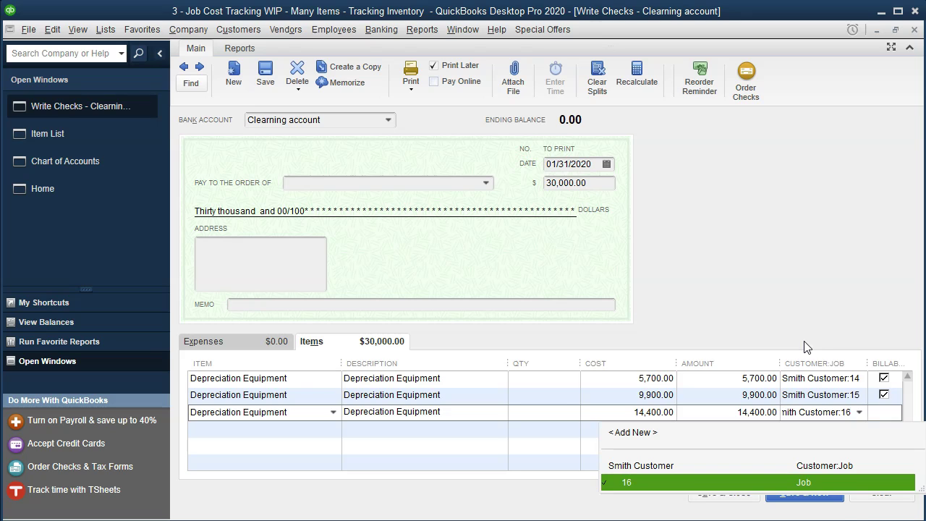
key("Tab")
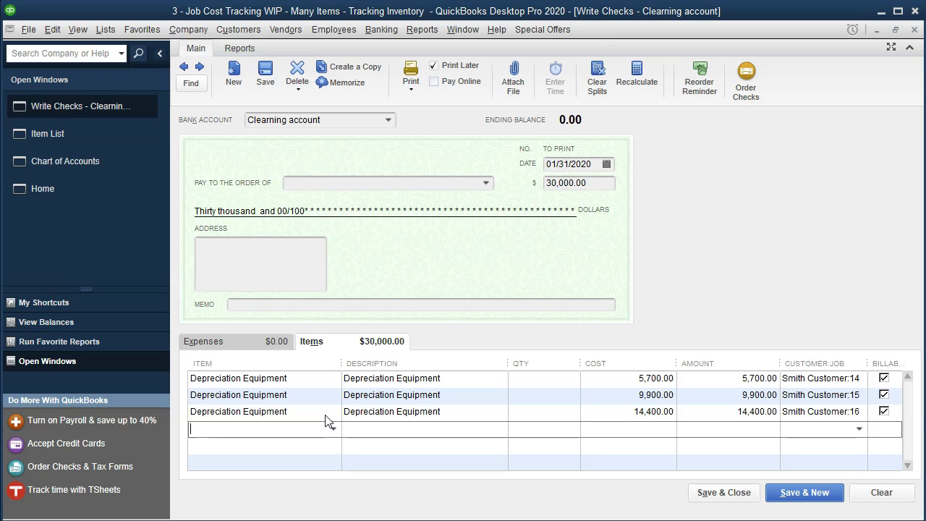
- Add an Accumulated Depreciation expense line of -30,000 to the check, then save and close it
left_click(219, 347)
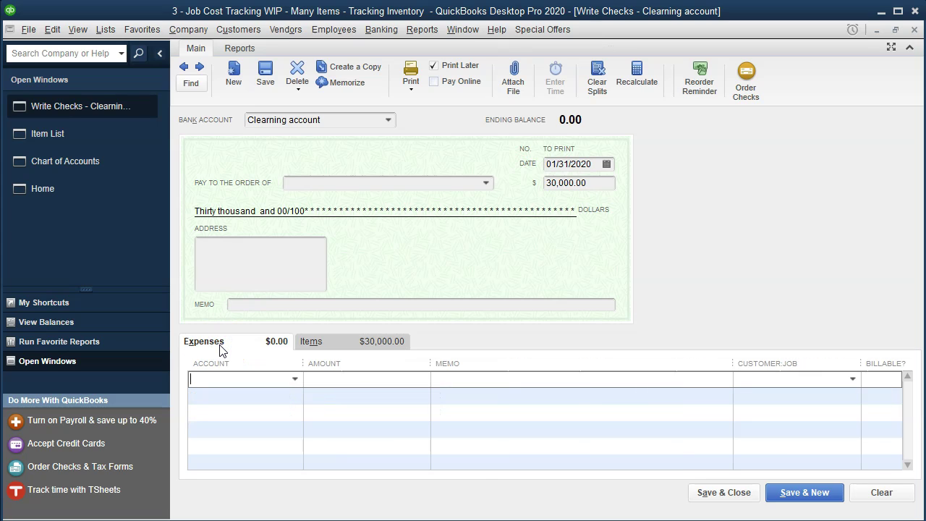
type("Acc")
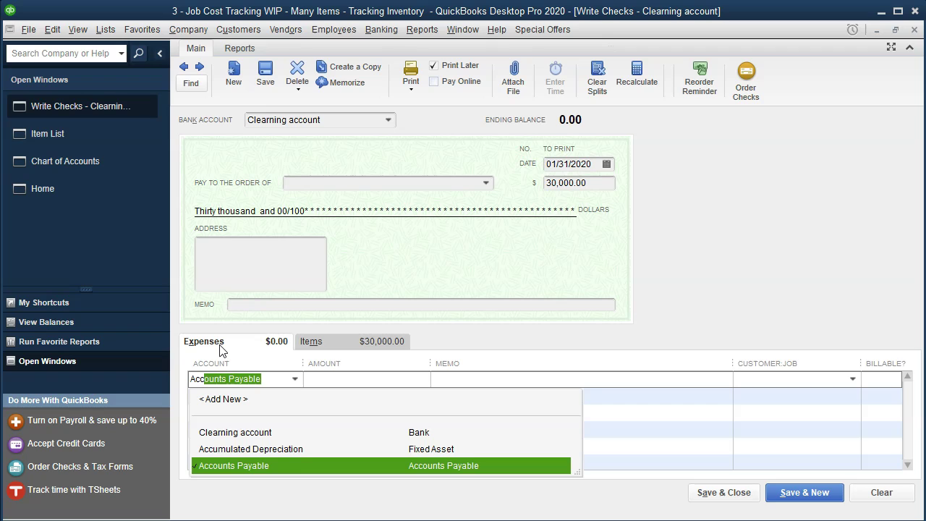
type("u")
key("Tab")
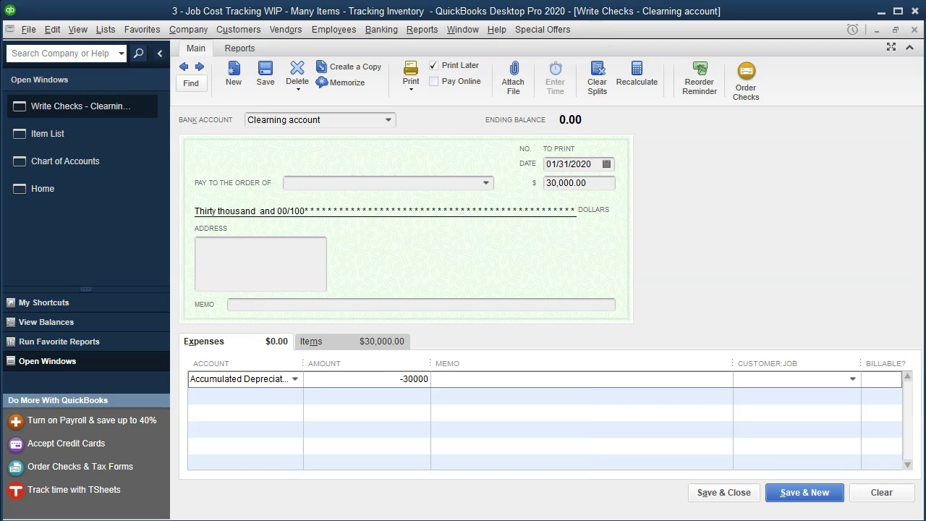
key("Tab")
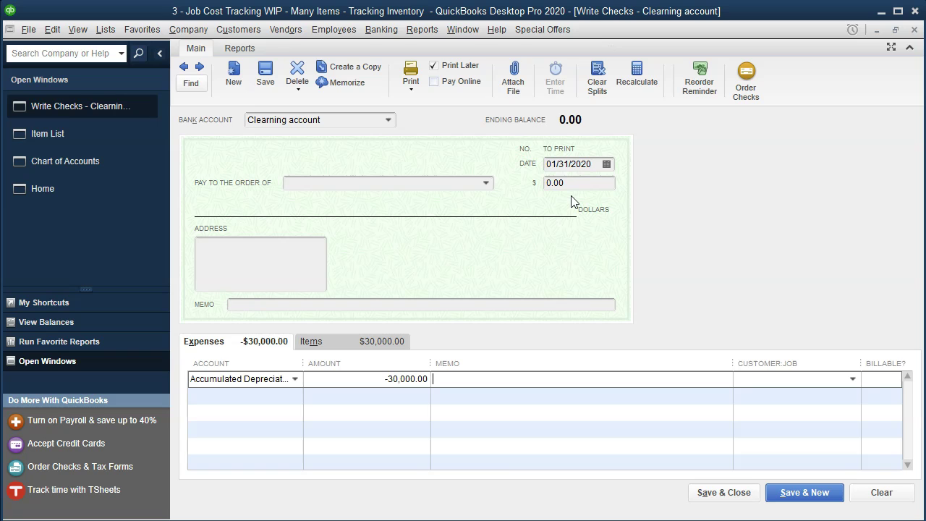
left_click(711, 496)
left_click(436, 158)
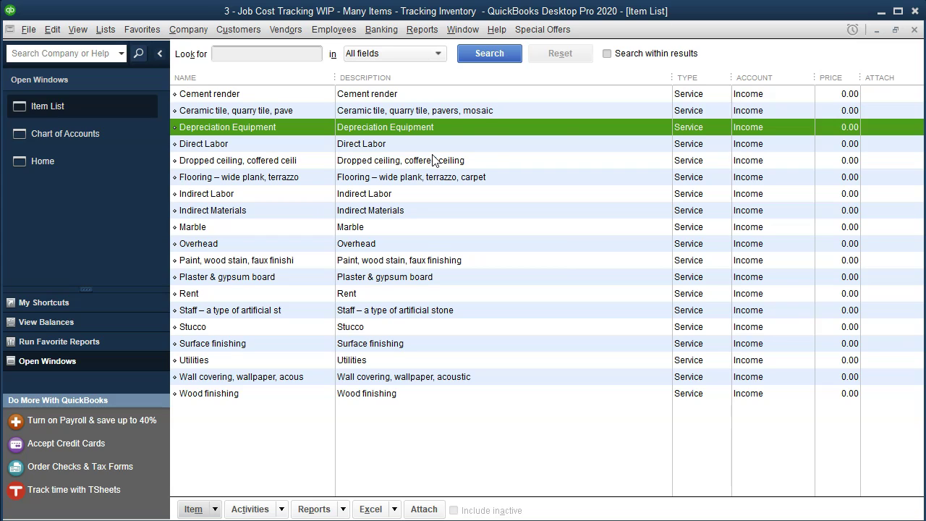
- Open the Trial Balance report
left_click(424, 31)
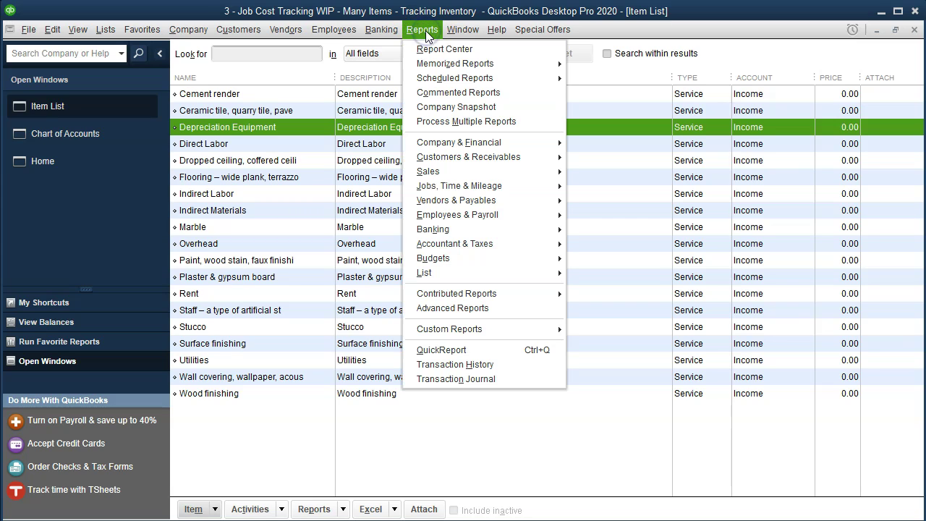
mouse_move(550, 244)
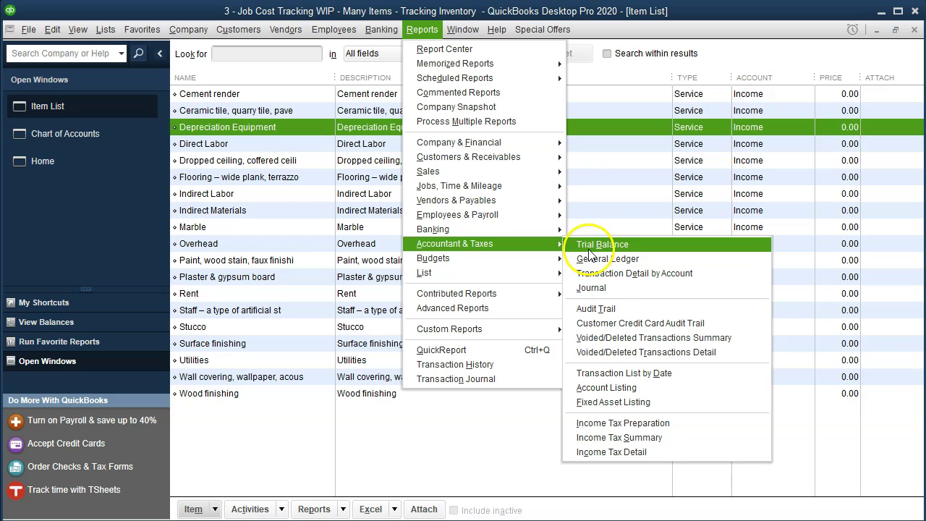
left_click(590, 250)
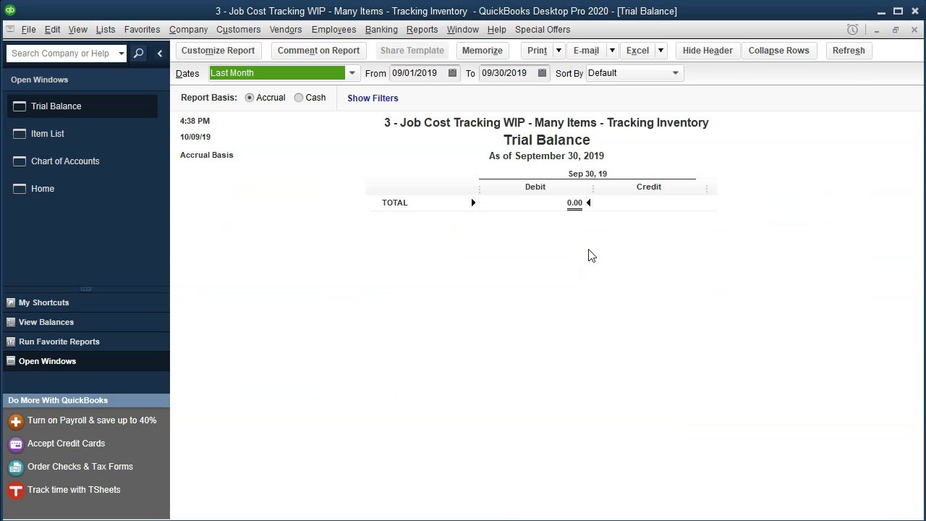
key("Tab")
type("1231")
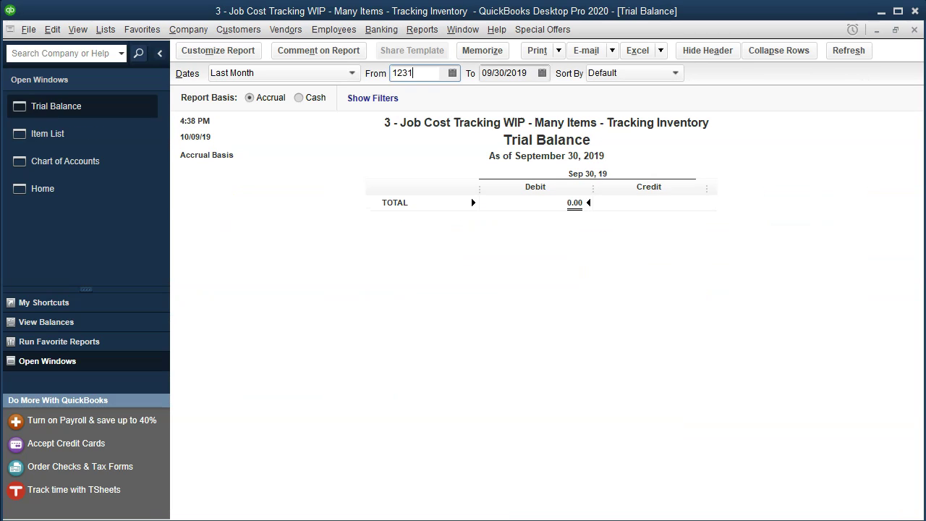
key("Tab")
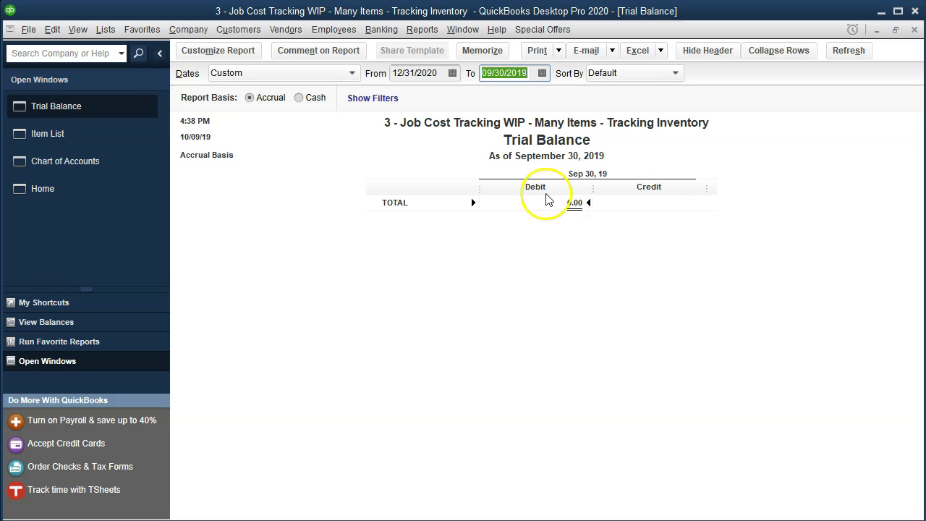
- Set the trial balance date range to 01/01/2020 through 12/31/2020 and review the account balances down to the totals
left_click(431, 73)
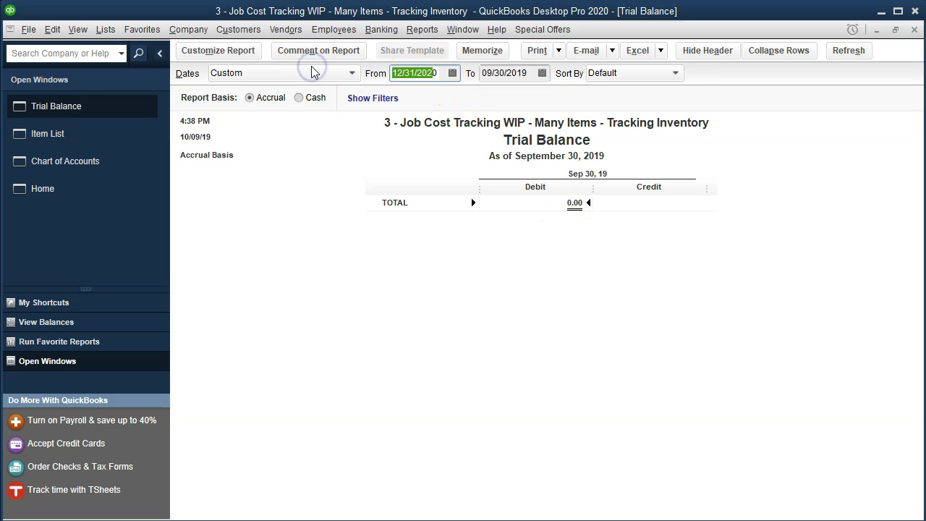
key("BackSpace")
type("01/01/")
type("20")
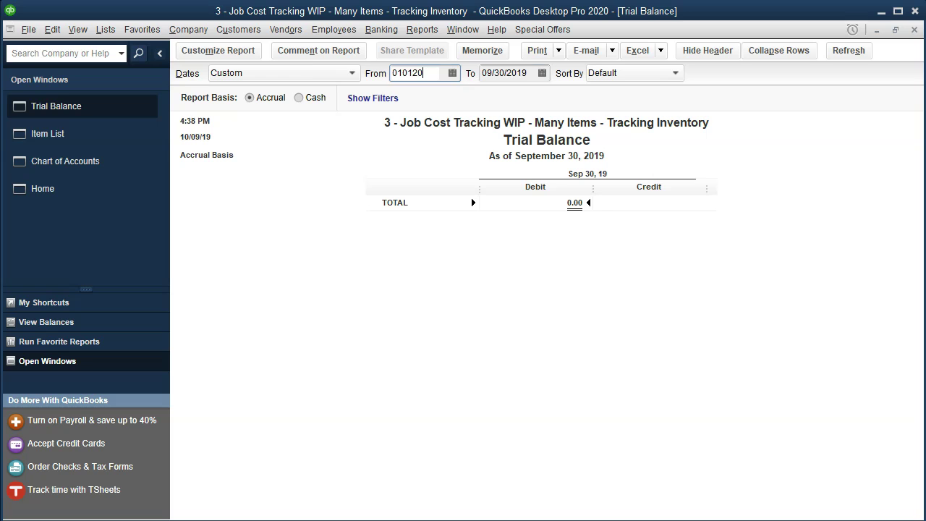
key("Tab")
type("1231")
key("Tab")
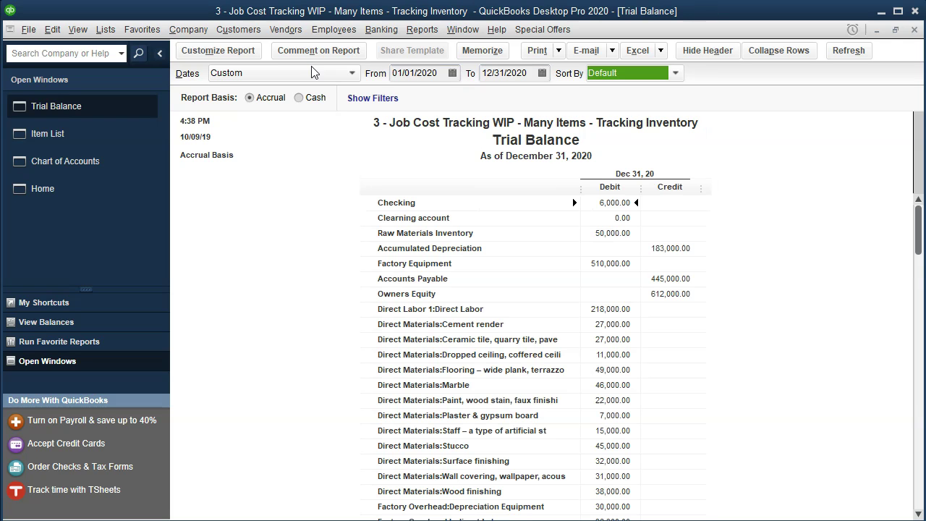
scroll(628, 350, "down", 3)
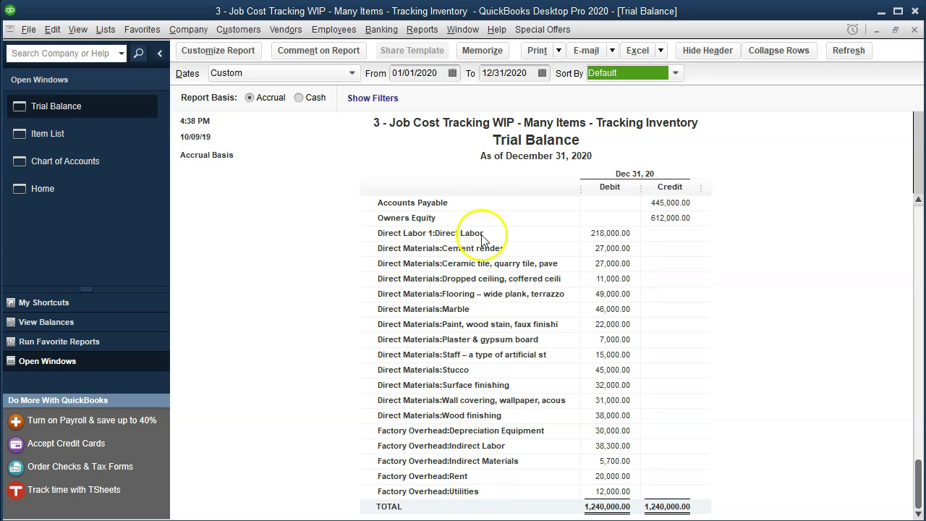
- Open the standard Profit & Loss report for 01/01/2020 through 12/31/2020
left_click(426, 30)
mouse_move(440, 142)
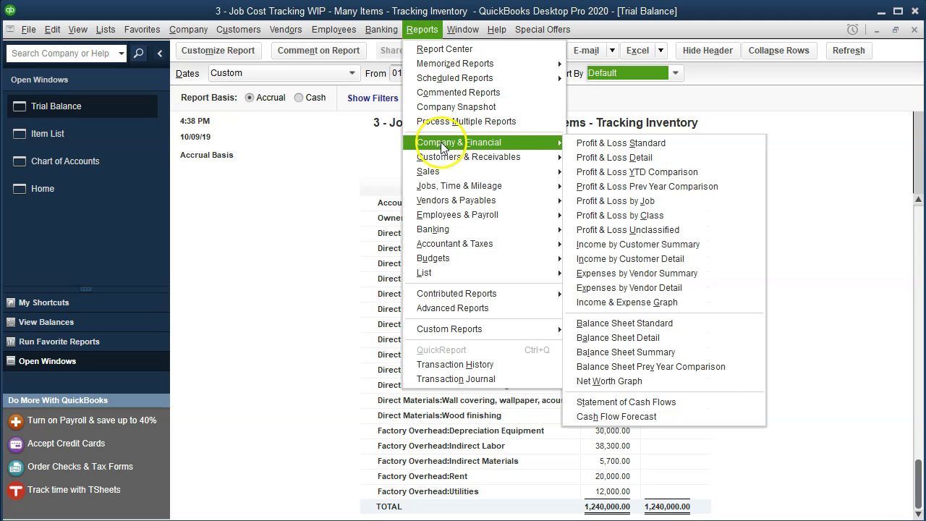
left_click(579, 142)
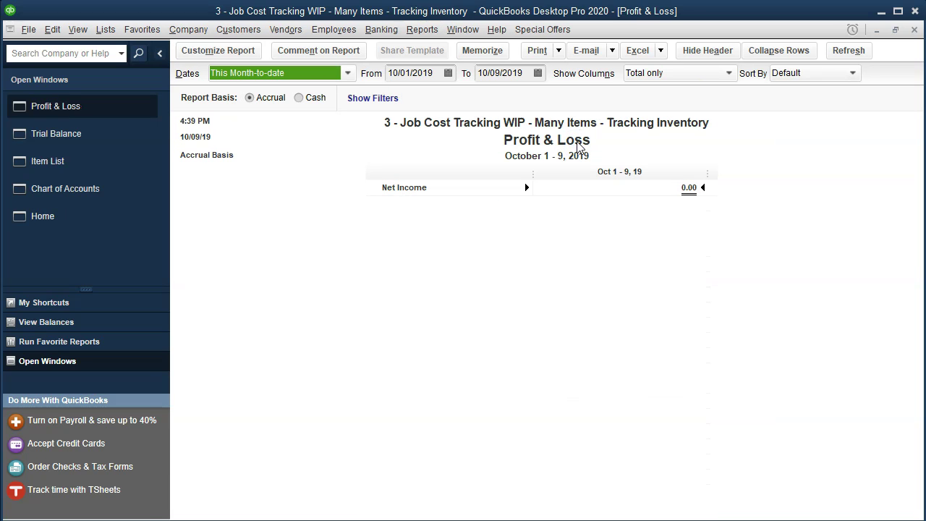
key("Tab")
type("01/01/2020")
key("Tab")
type("12312020")
key("Tab")
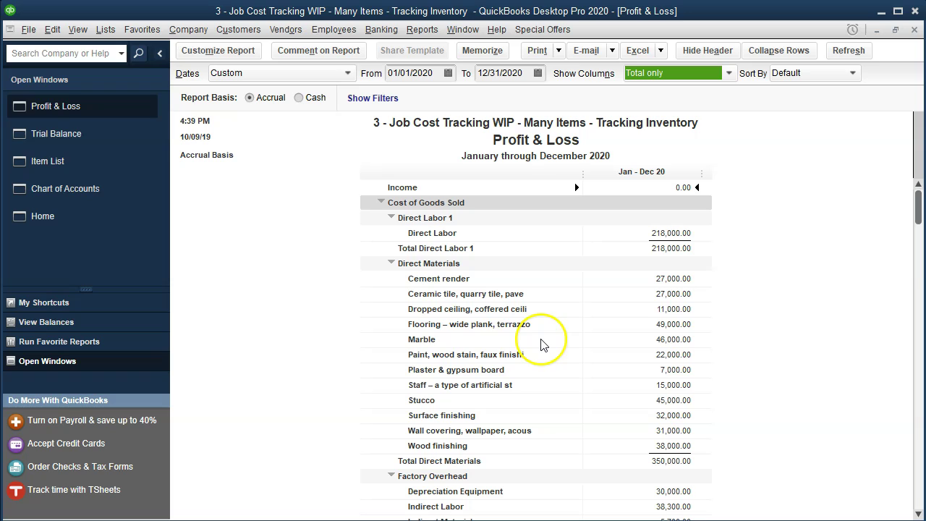
- Collapse Cost of Goods Sold in the Profit & Loss and compare its total with the ending cost of goods sold balance in Excel
left_click(381, 203)
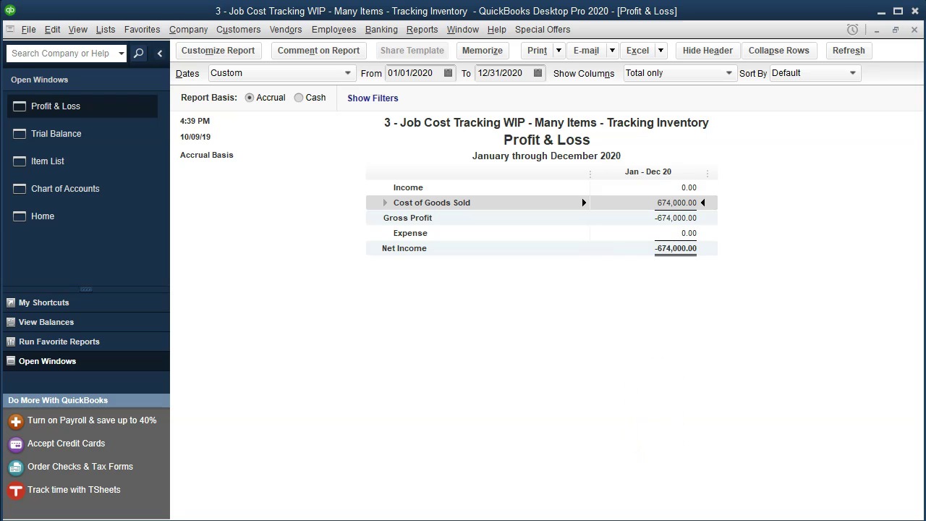
key("alt+Tab")
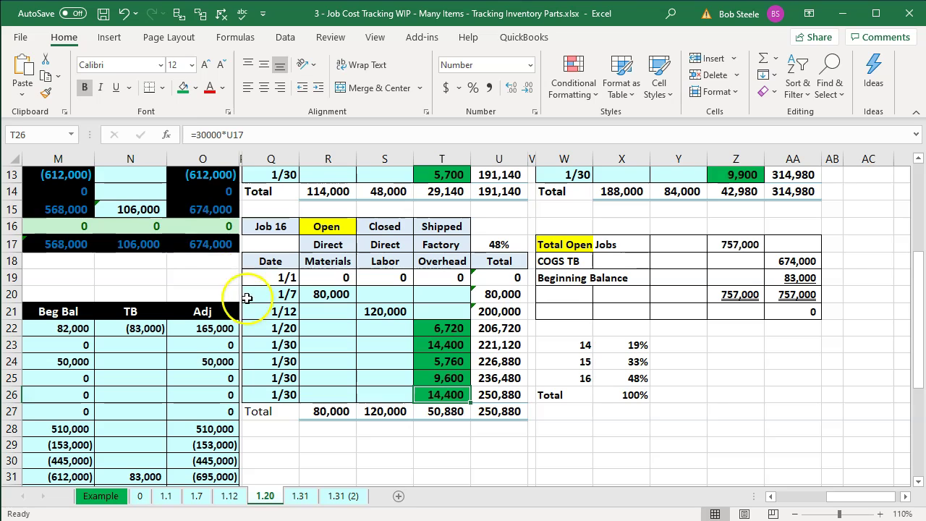
left_click(204, 209)
key("Left")
key("Left")
key("Left")
key("Left")
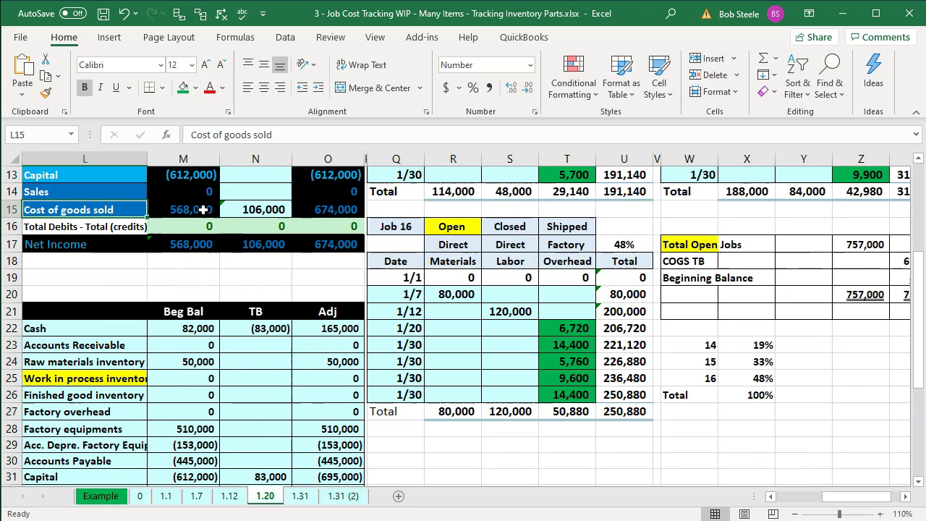
scroll(204, 209, "up", 3)
scroll(204, 209, "up", 1)
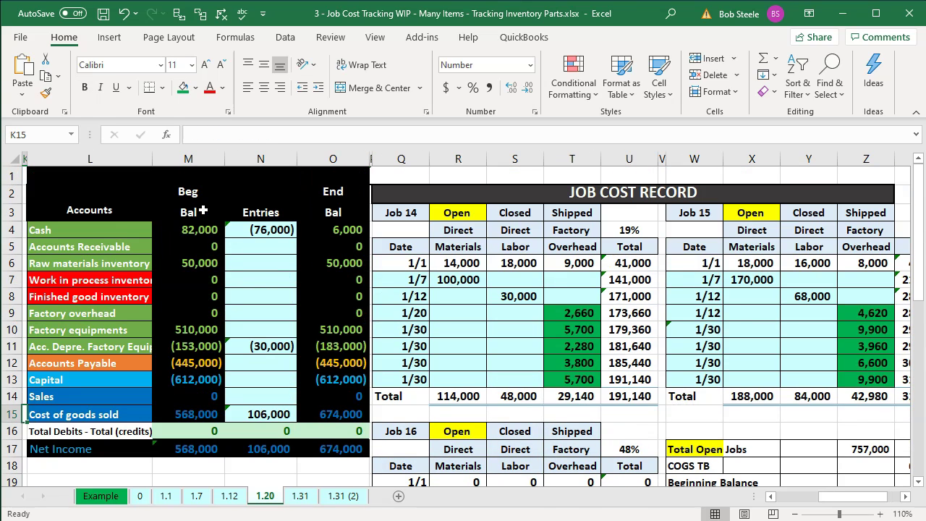
left_click(338, 420)
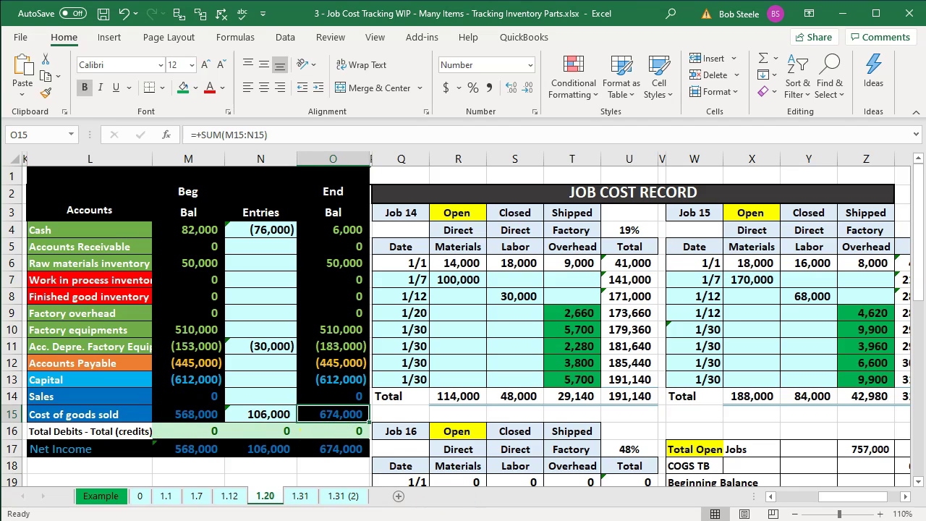
key("alt+Tab")
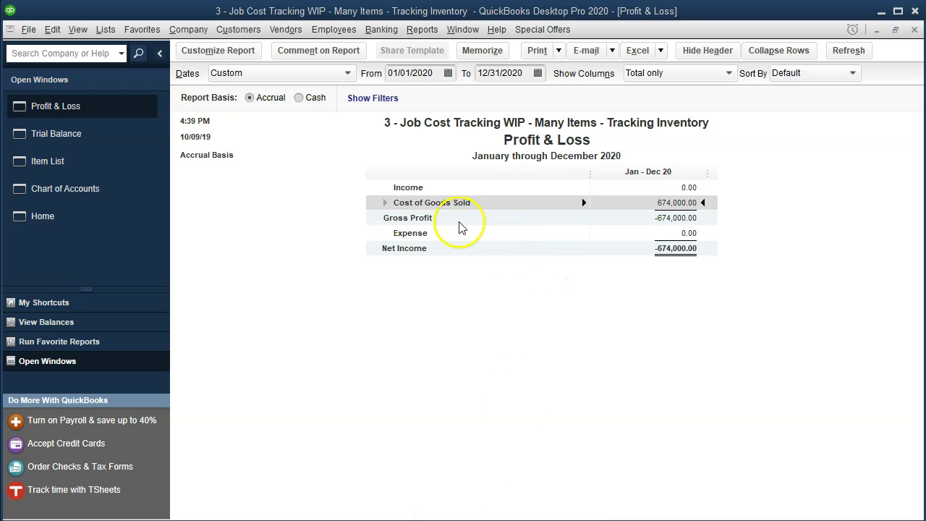
- Expand Cost of Goods Sold and collapse its Direct Labor 1, Direct Materials and Factory Overhead groups to view their subtotals
left_click(384, 204)
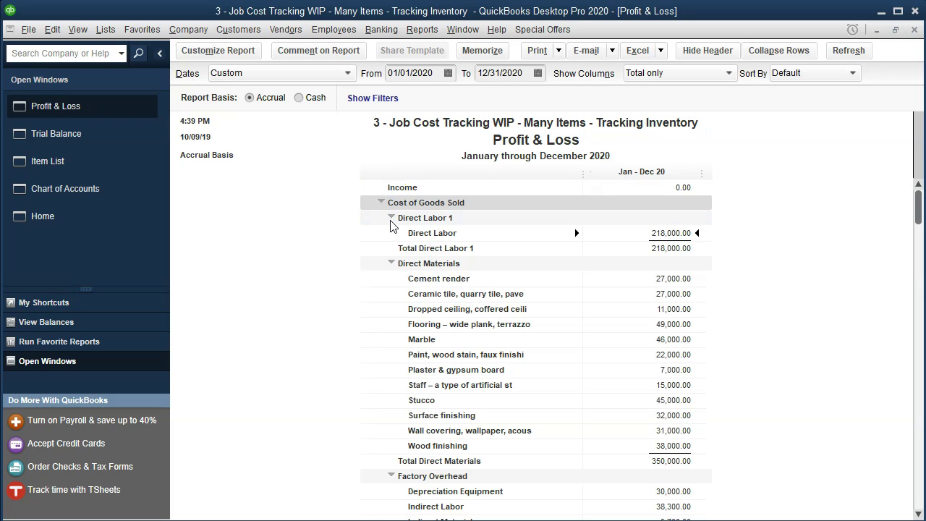
left_click(392, 218)
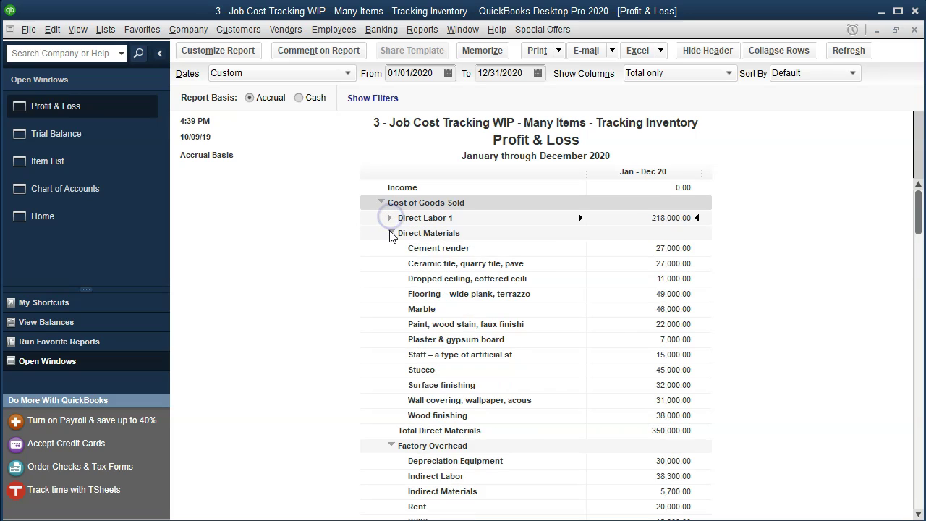
left_click(391, 234)
left_click(396, 248)
left_click(680, 218)
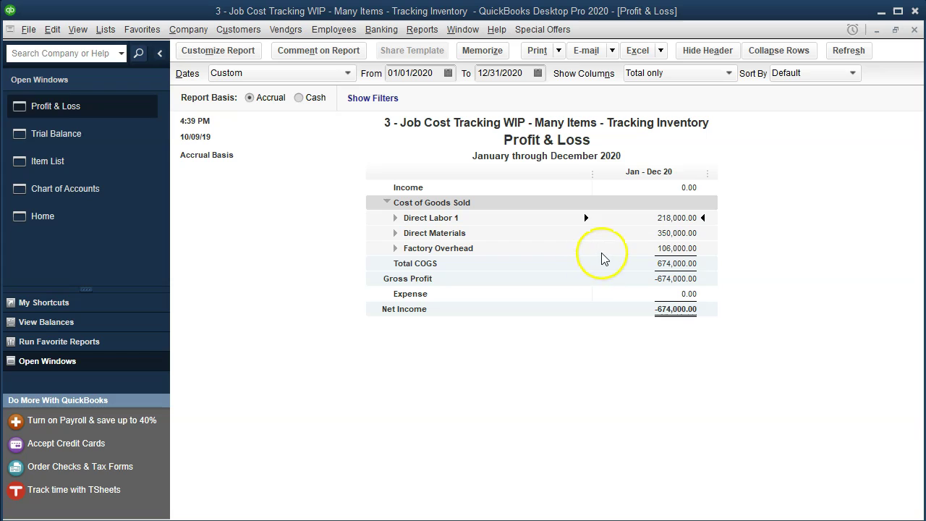
- Expand the Direct Labor 1, Direct Materials and Factory Overhead groups to review their individual accounts
left_click(395, 218)
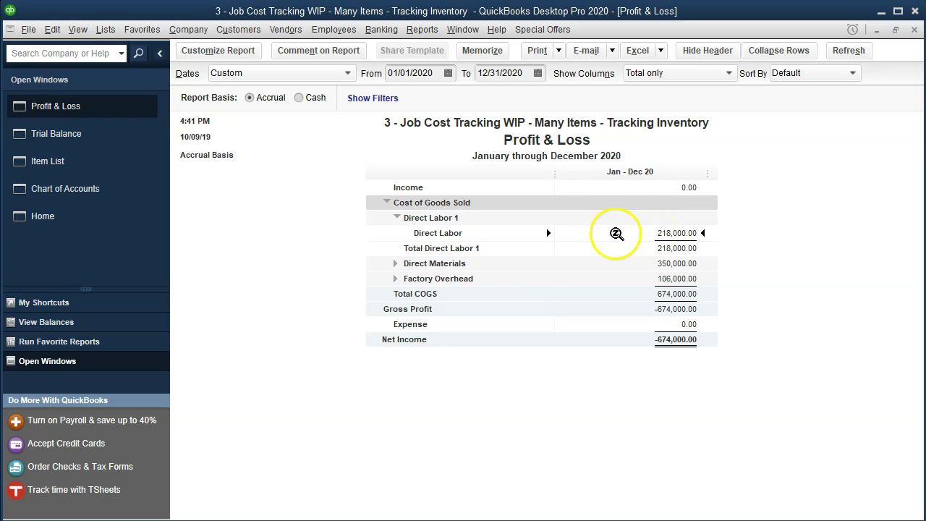
left_click(395, 263)
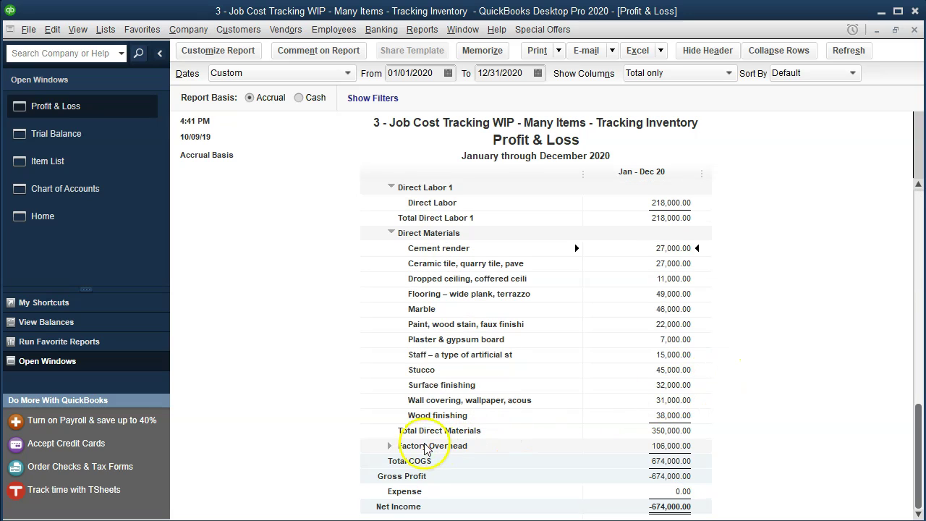
left_click(389, 446)
scroll(389, 445, "down", 2)
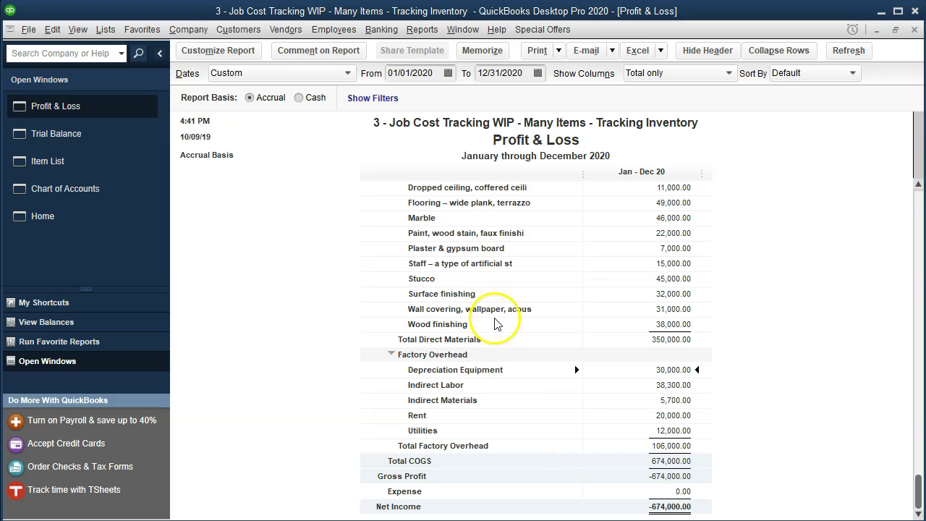
- Open the Job Estimates vs. Actuals Summary report and check the total actual cost of the jobs
left_click(422, 30)
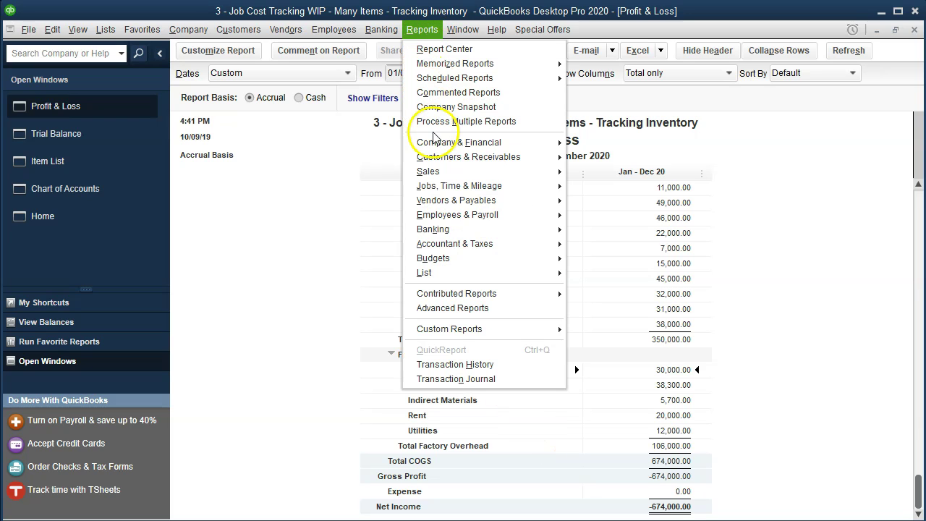
mouse_move(445, 189)
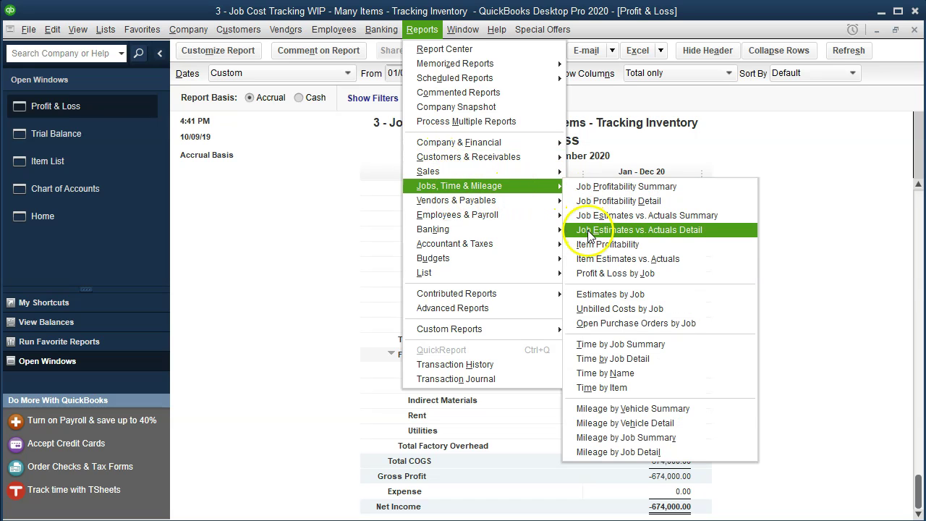
left_click(707, 220)
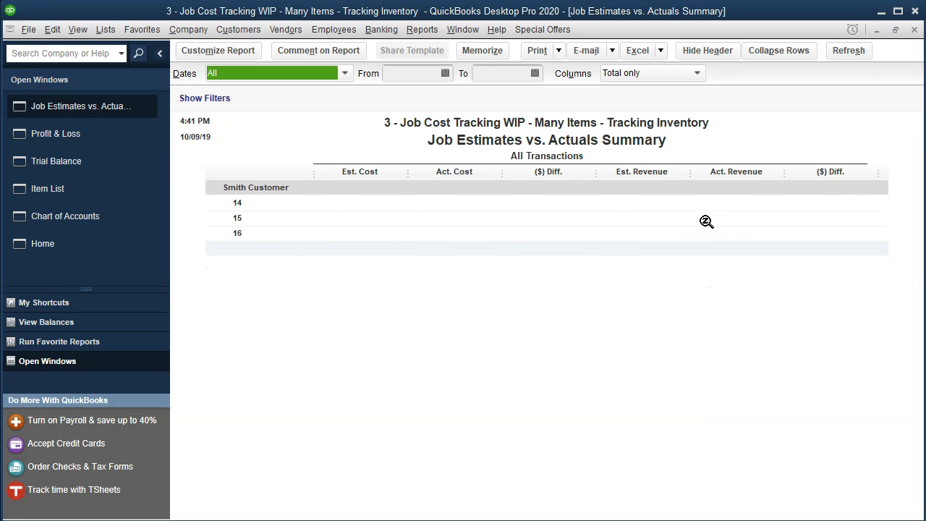
left_click(451, 262)
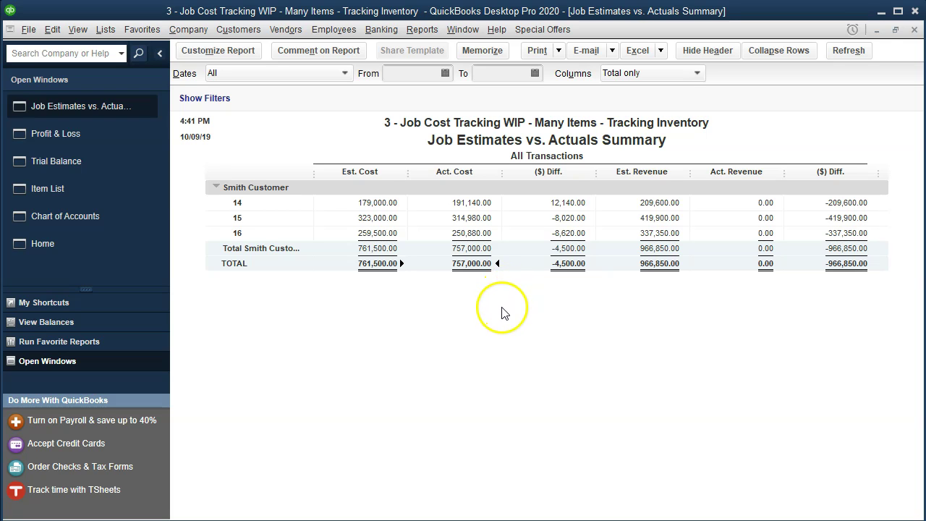
- Switch to Excel and inspect the Total Open Jobs formula in cell Z17 of the 1.20 sheet
key("alt+Tab")
left_click(740, 399)
left_click(905, 497)
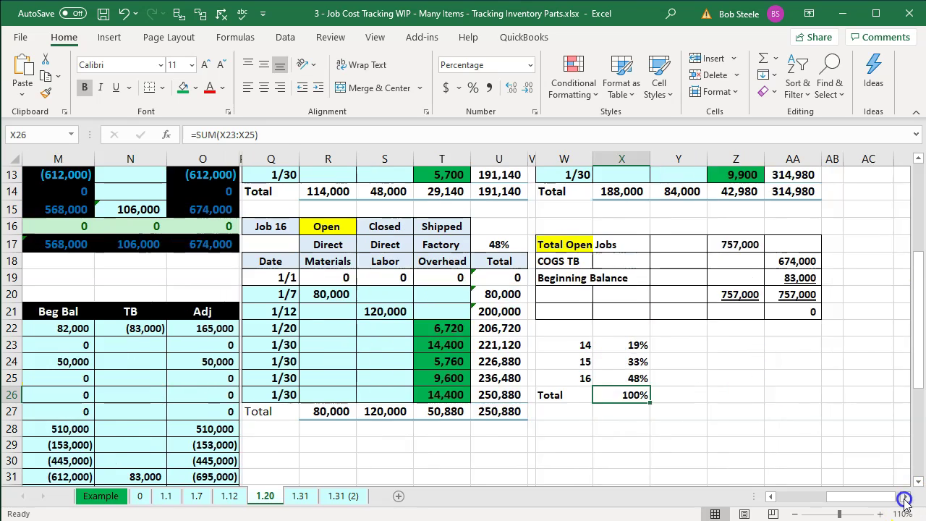
left_click(906, 497)
left_click(663, 247)
double_click(662, 247)
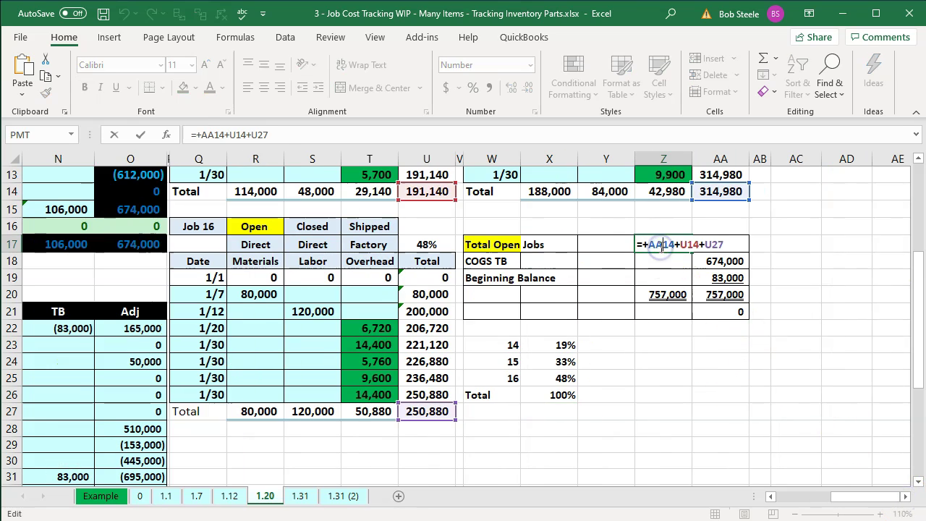
key("Return")
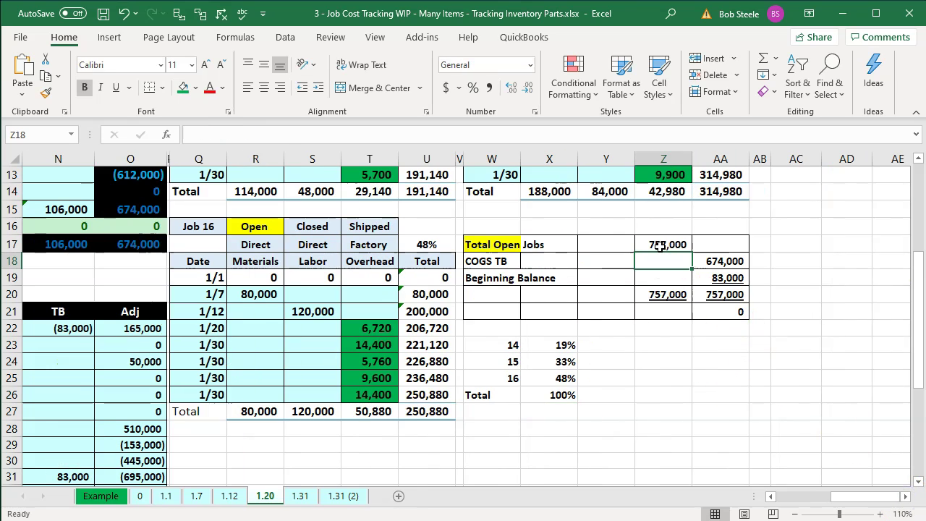
- Inspect the COGS TB and Beginning Balance formulas in cells AA18 and AA19, and return to the QuickBooks job report
left_click(721, 259)
double_click(719, 258)
key("Return")
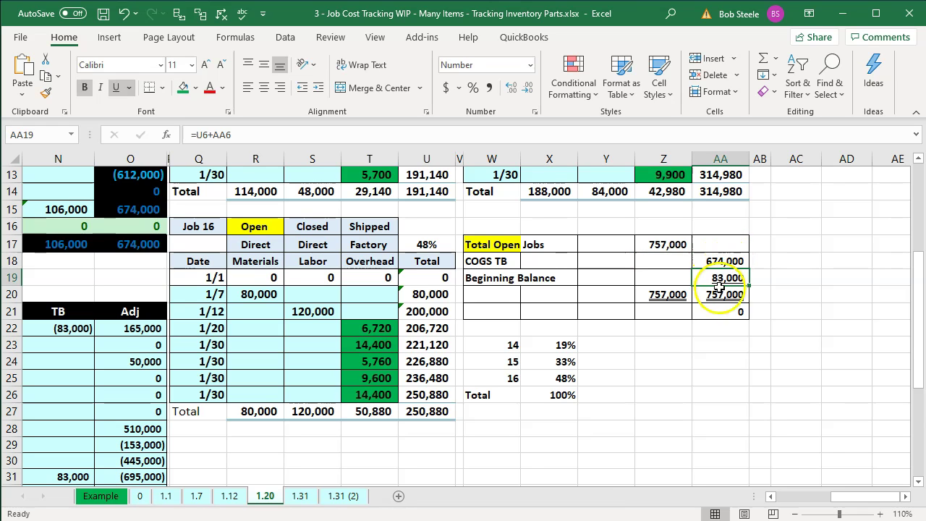
double_click(724, 277)
scroll(722, 330, "up", 4)
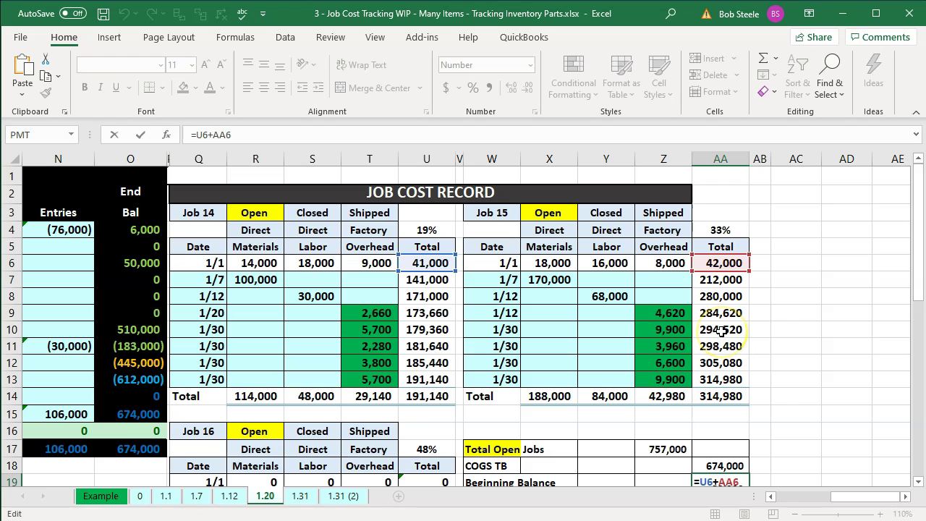
key("Return")
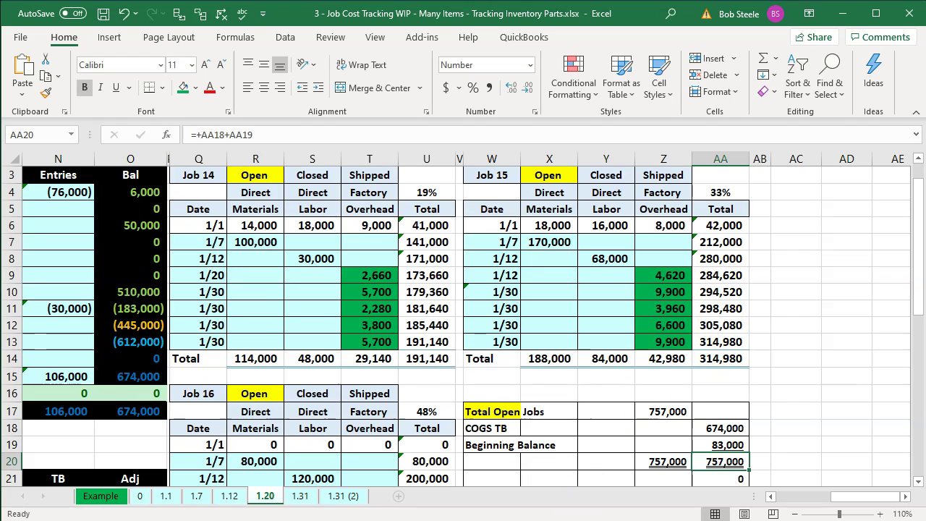
key("alt+Tab")
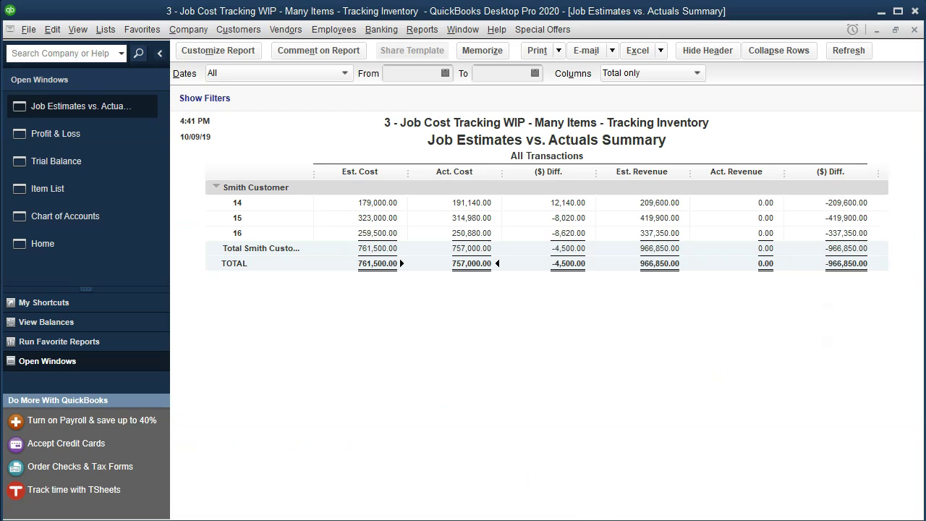
left_click(410, 71)
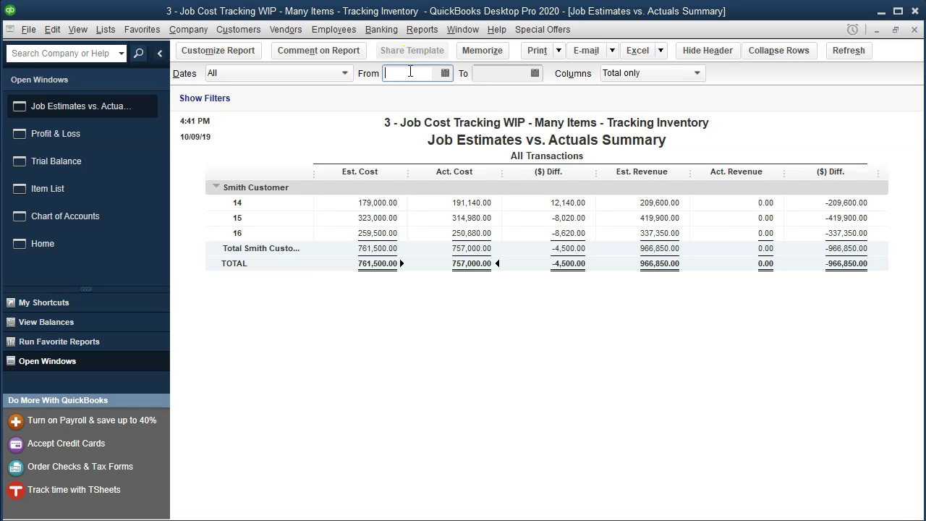
type("01/01/2020")
key("Tab")
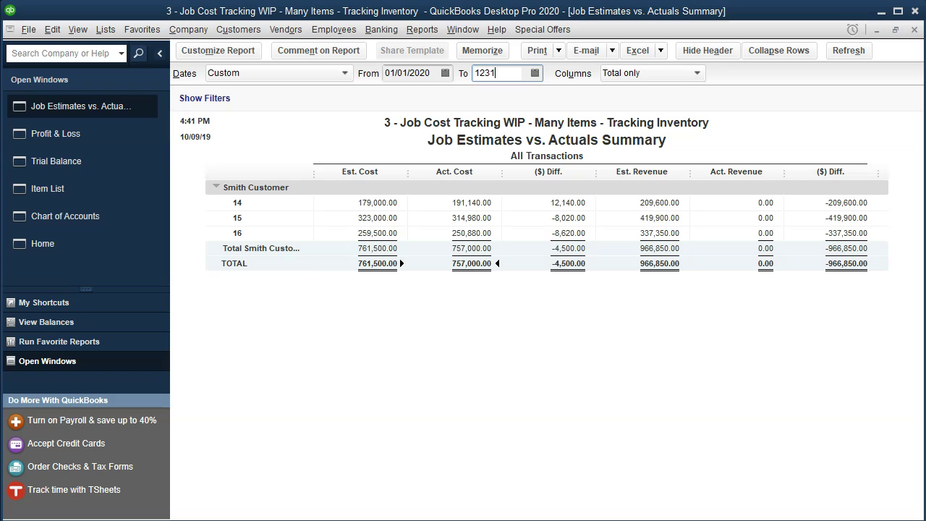
key("BackSpace")
key("BackSpace")
key("BackSpace")
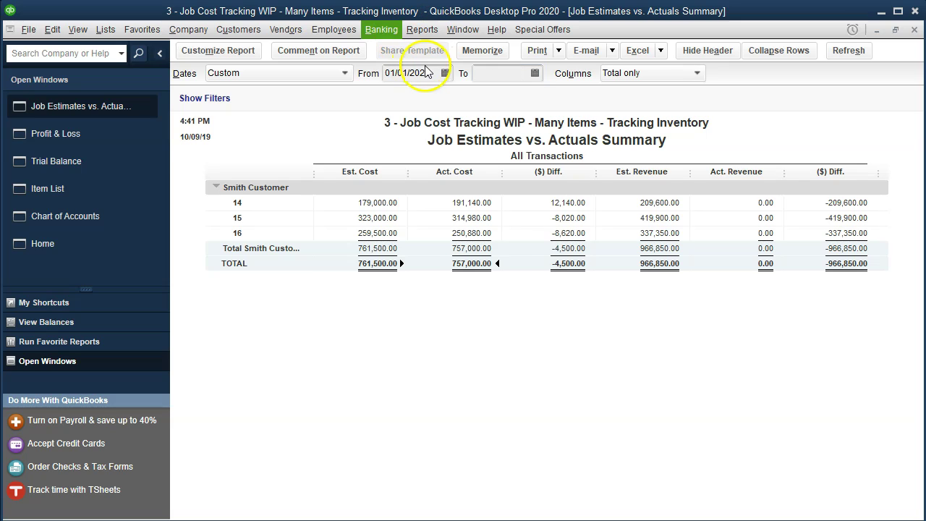
key("Tab")
- Set the job summary report's dates from 01/01/2019 to 12/31/2019 to check the prior year's actual job costs
left_click(429, 71)
type("01/01/2019")
key("Tab")
type("1")
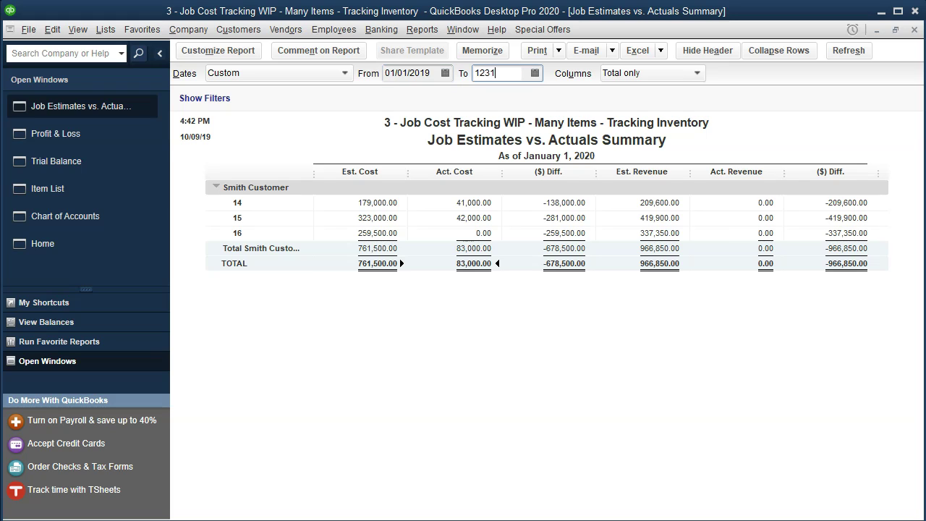
type("2/31/2019")
key("Tab")
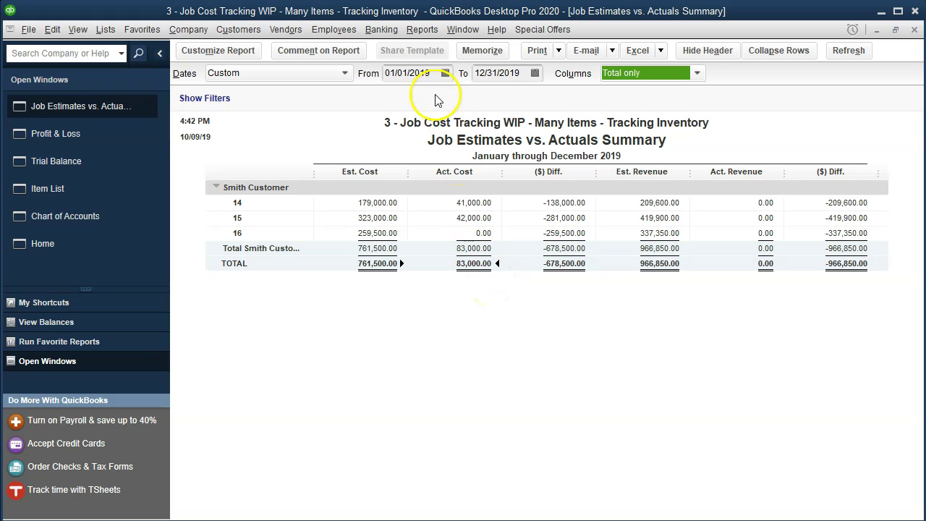
left_click(386, 73)
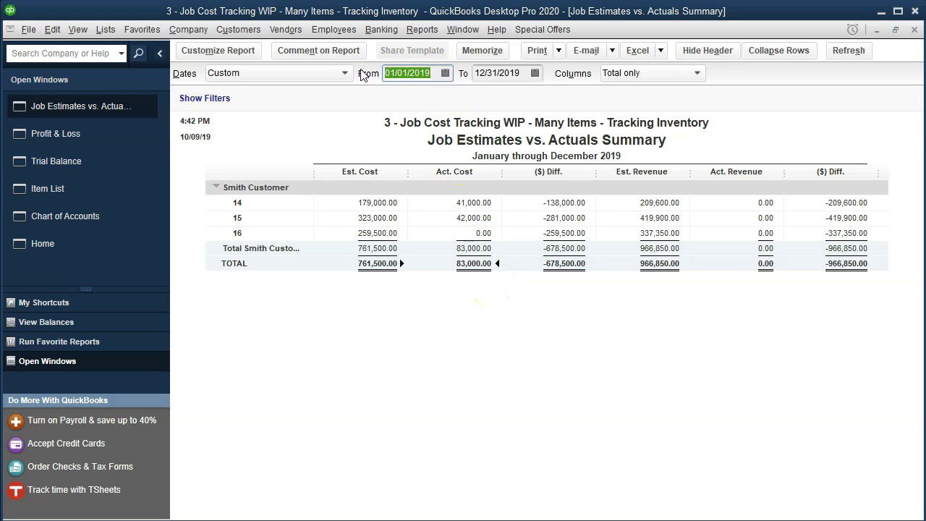
type("1231")
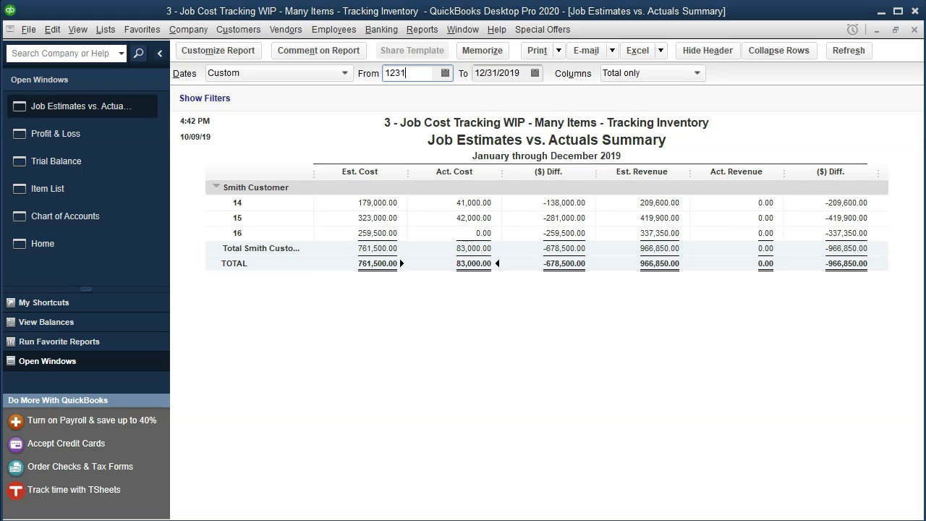
type("2/31/20")
key("Tab")
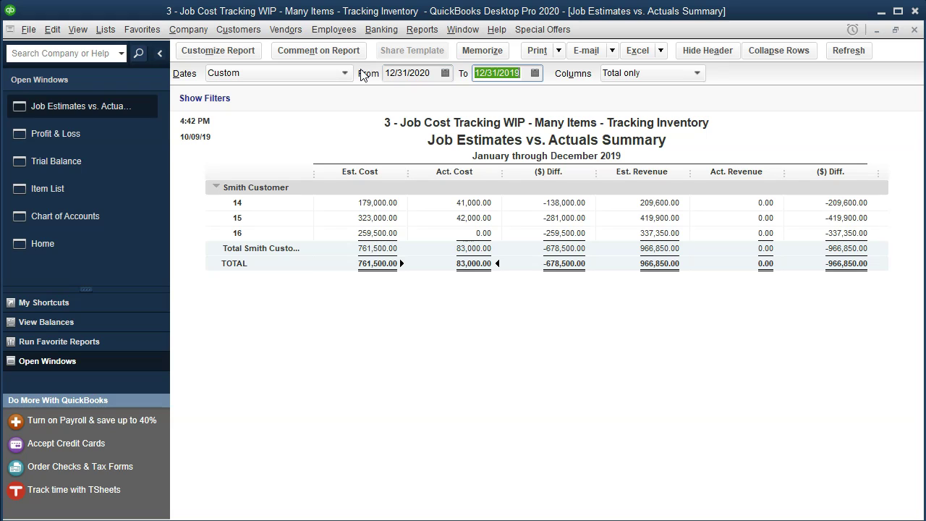
- Set the job summary report's dates from 01/01/2020 to 12/31/2020 to show the current year's actual job costs
left_click(425, 72)
type("01")
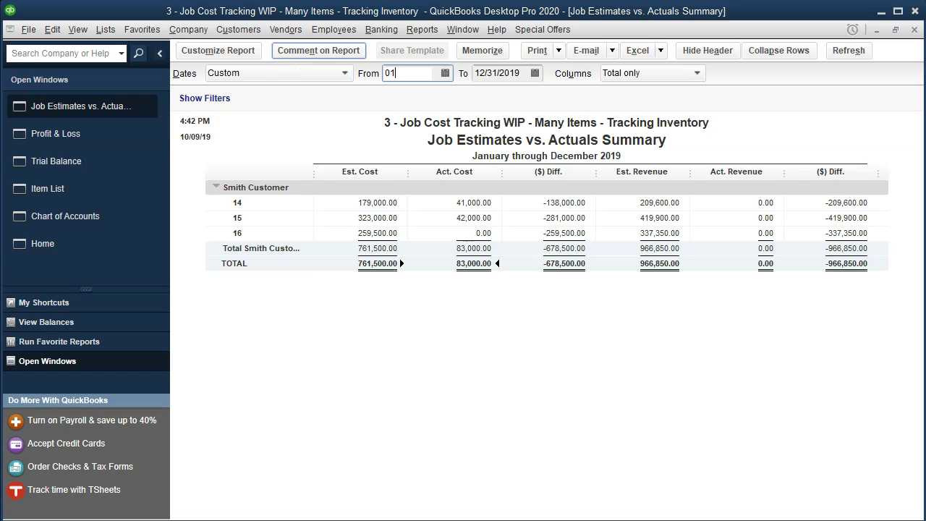
type("/01/20")
key("Tab")
type("12/31/2020")
key("Tab")
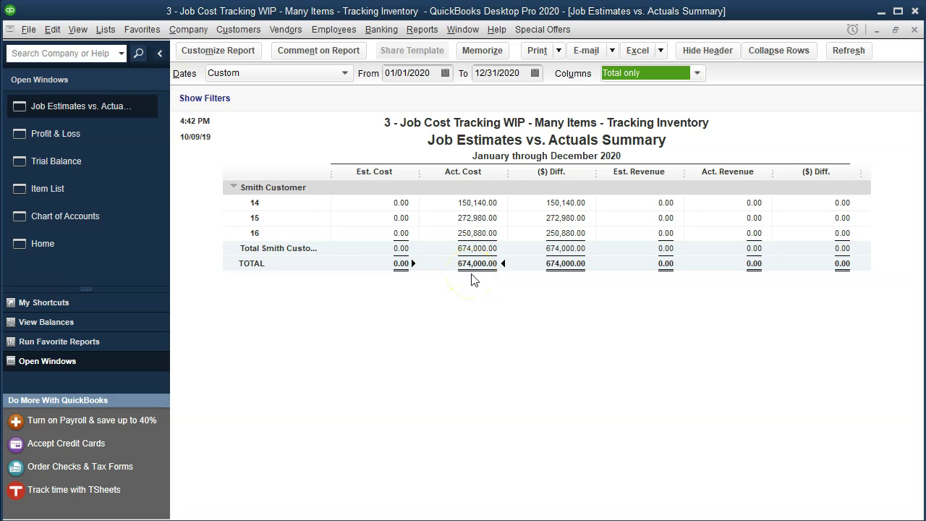
- Return to the Profit & Loss report, collapse Cost of Goods Sold to check its total, and expand it again
left_click(75, 137)
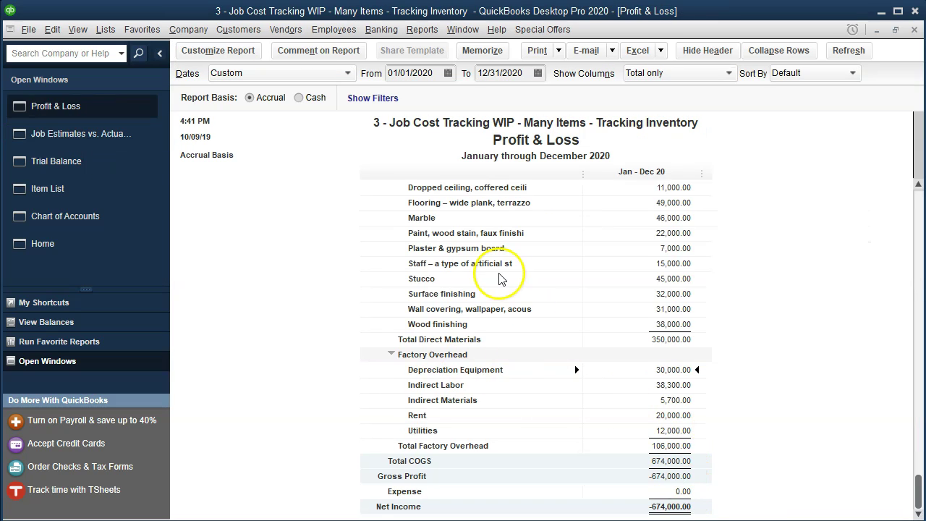
scroll(471, 253, "up", 4)
left_click(381, 203)
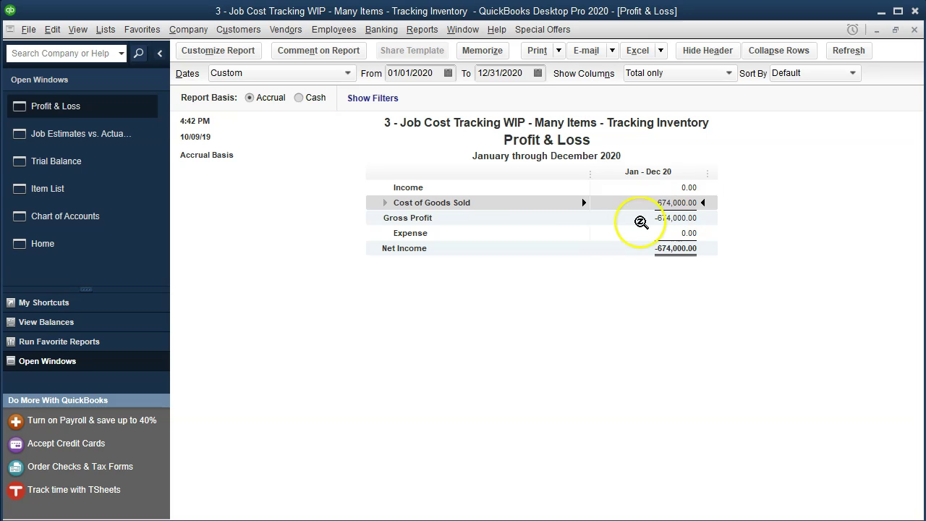
left_click(385, 203)
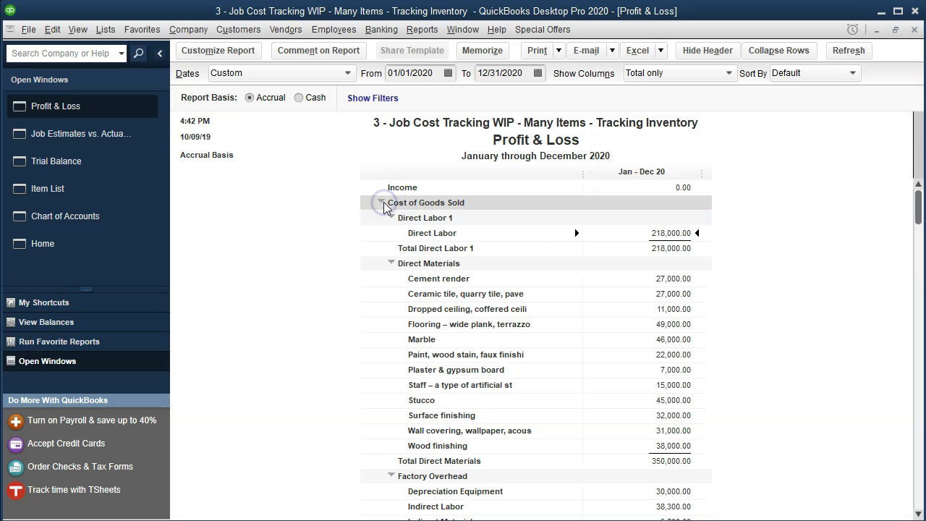
- Open the Job Estimates vs. Actuals Detail report filtered to Job 16
left_click(422, 29)
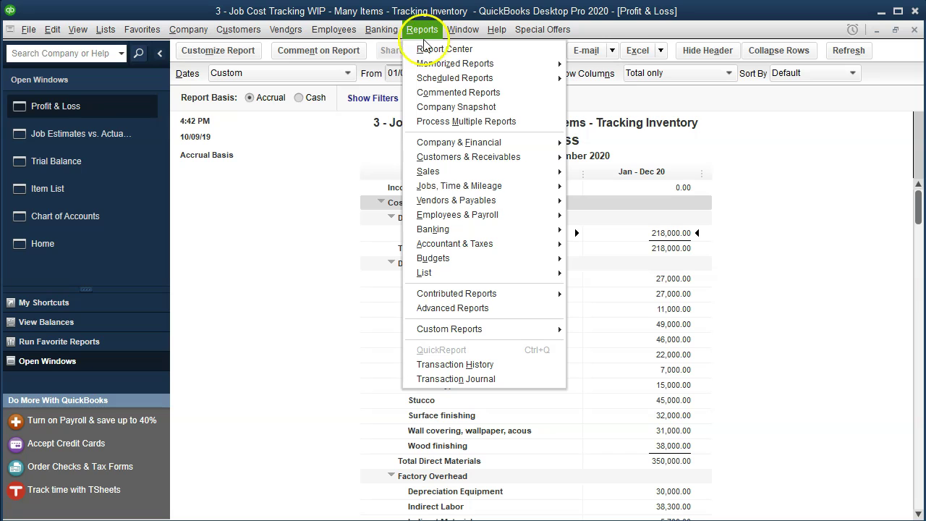
mouse_move(438, 206)
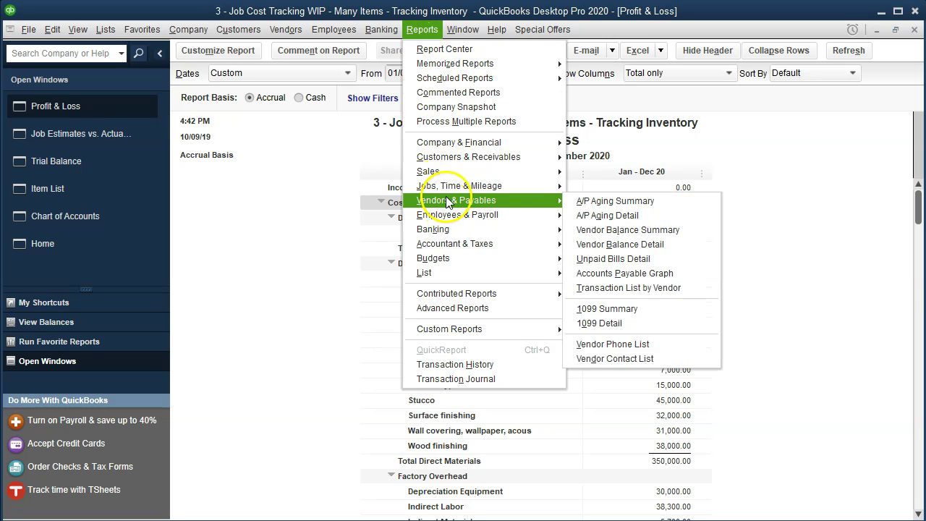
mouse_move(442, 187)
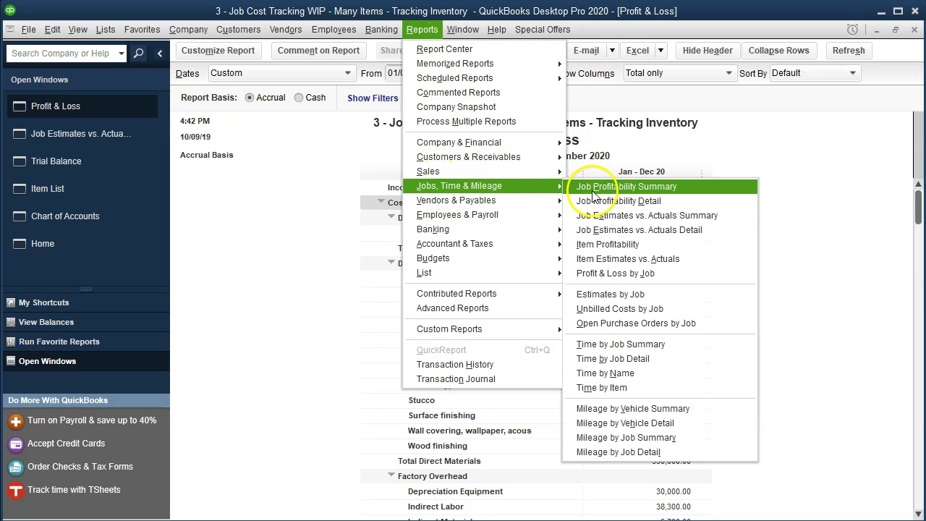
left_click(662, 233)
left_click(458, 142)
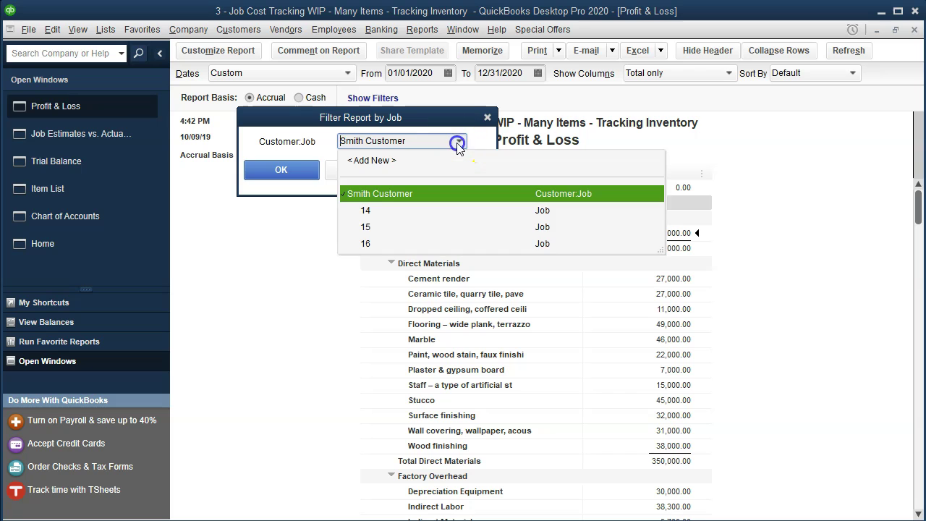
left_click(366, 243)
left_click(308, 172)
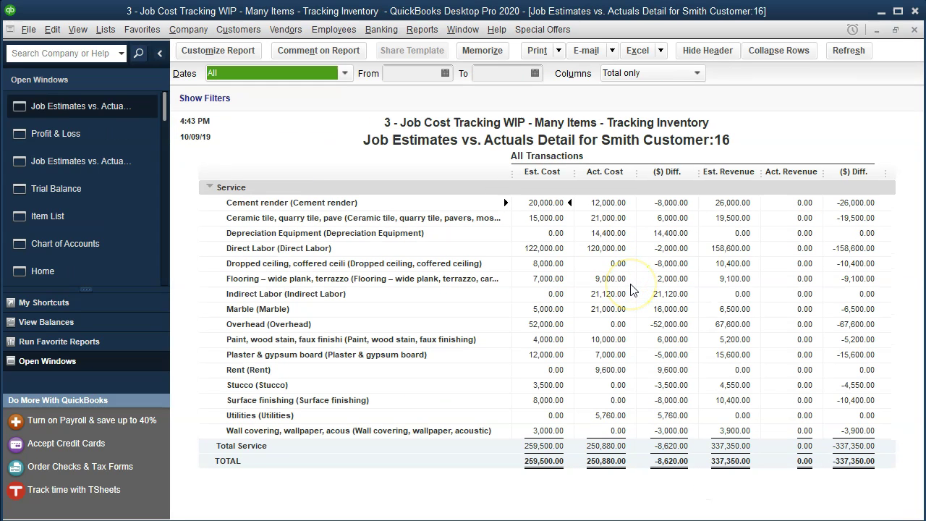
- Go through Job 16's actual costs item by item, from Cement render down to the paint and wood stain line
left_click(601, 207)
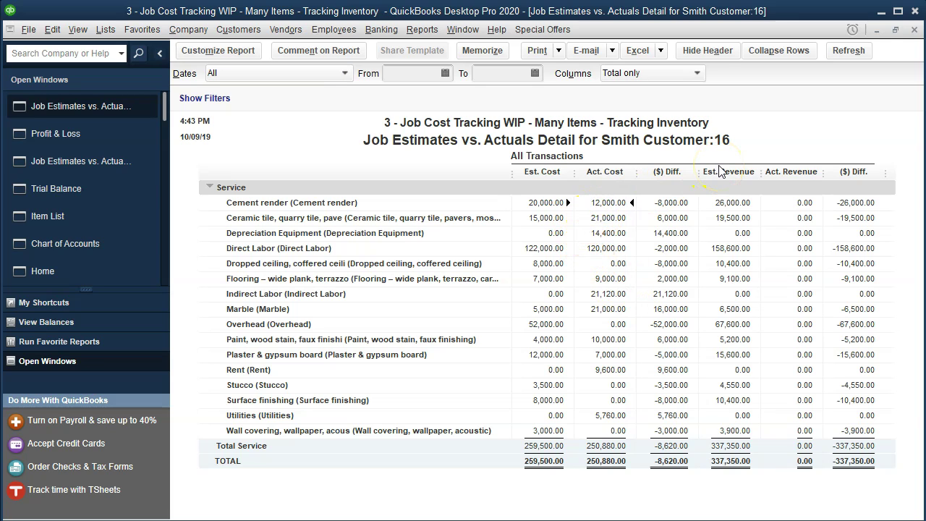
key("Down")
key("Down")
key("Down")
key("Down")
key("Down")
key("Down")
key("Down")
key("Down")
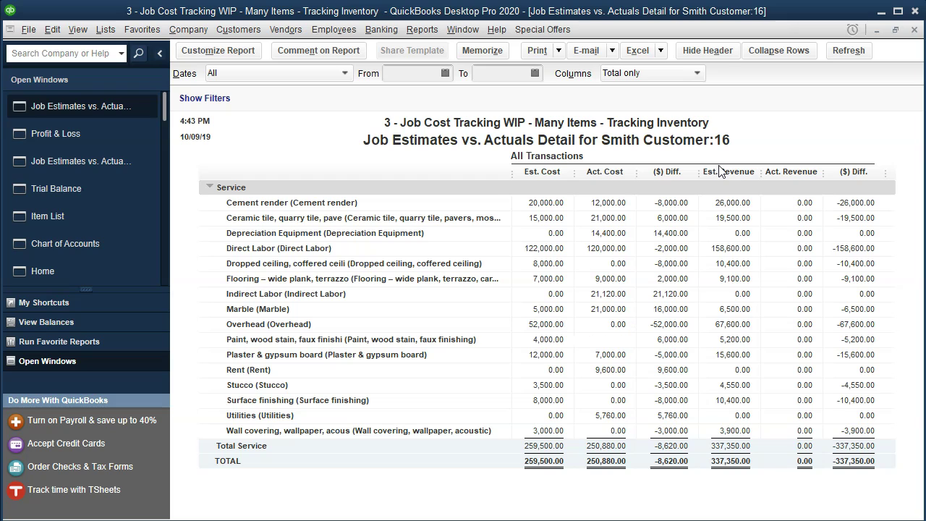